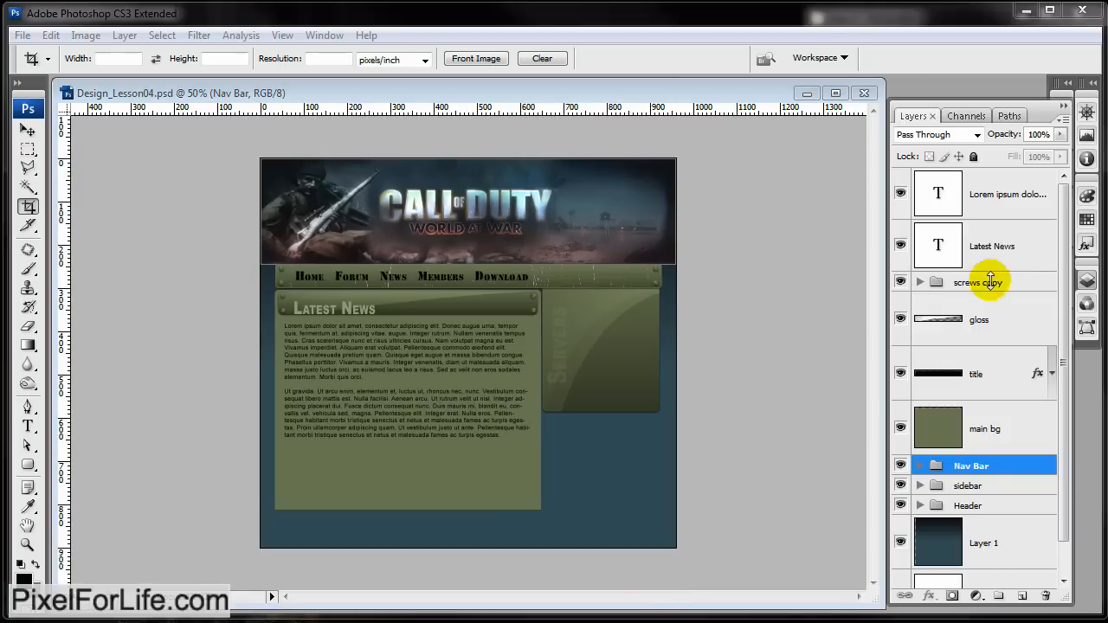
Switch to the file explorer window and create a folder named images inside the website folder
{"action": "key", "text": "alt+Tab"}
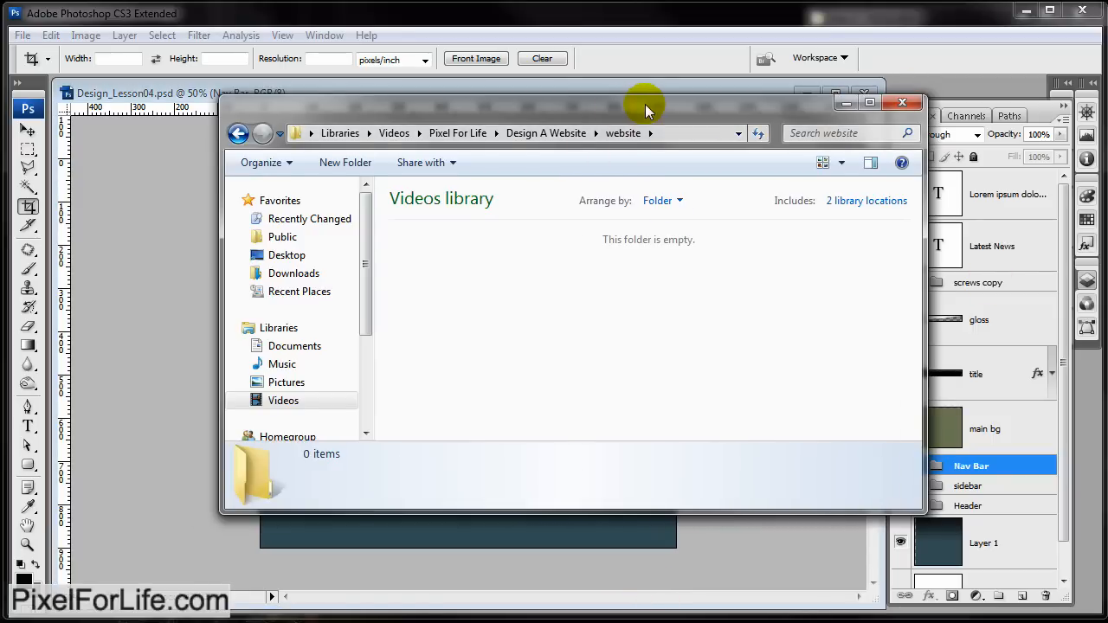
{"action": "left_click_drag", "start_coordinate": [644, 104], "coordinate": [598, 114]}
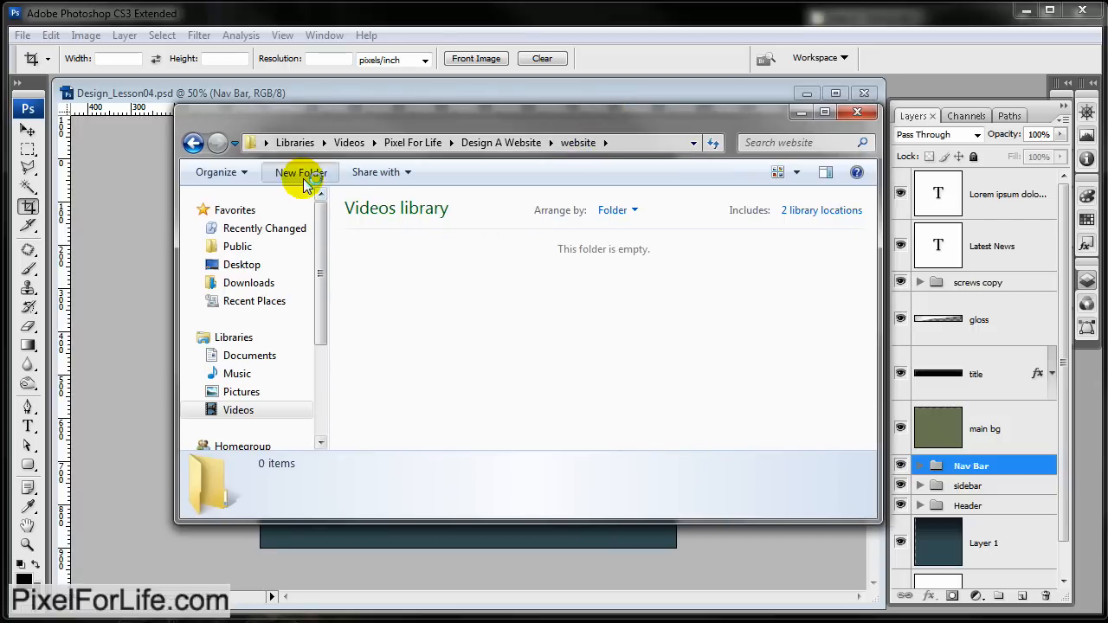
{"action": "left_click", "coordinate": [299, 173]}
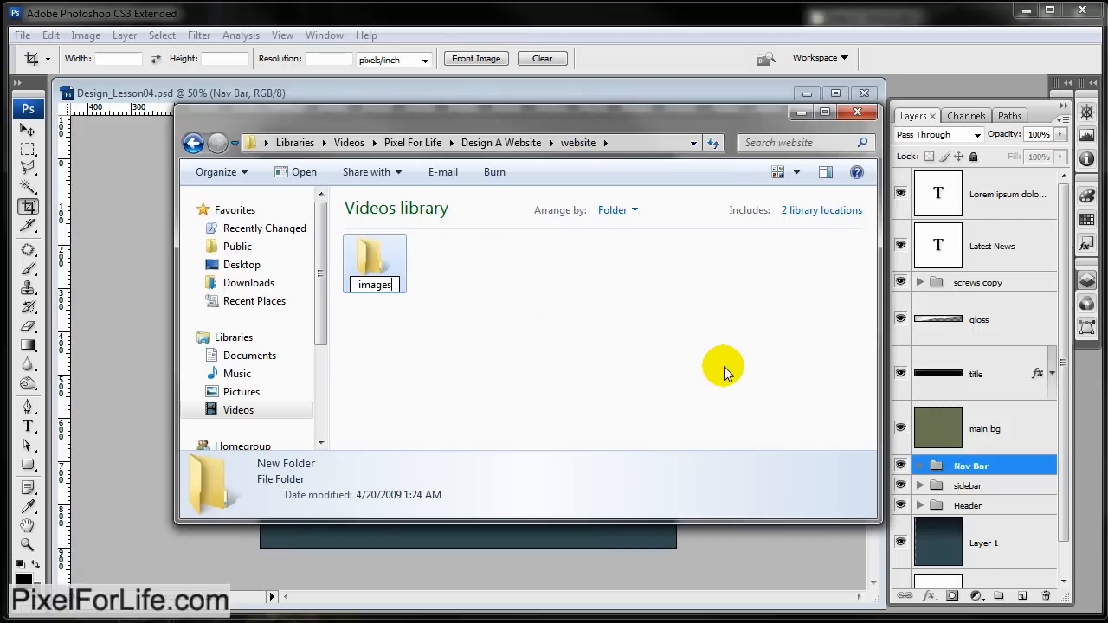
{"action": "type", "text": "images"}
{"action": "left_click", "coordinate": [463, 346]}
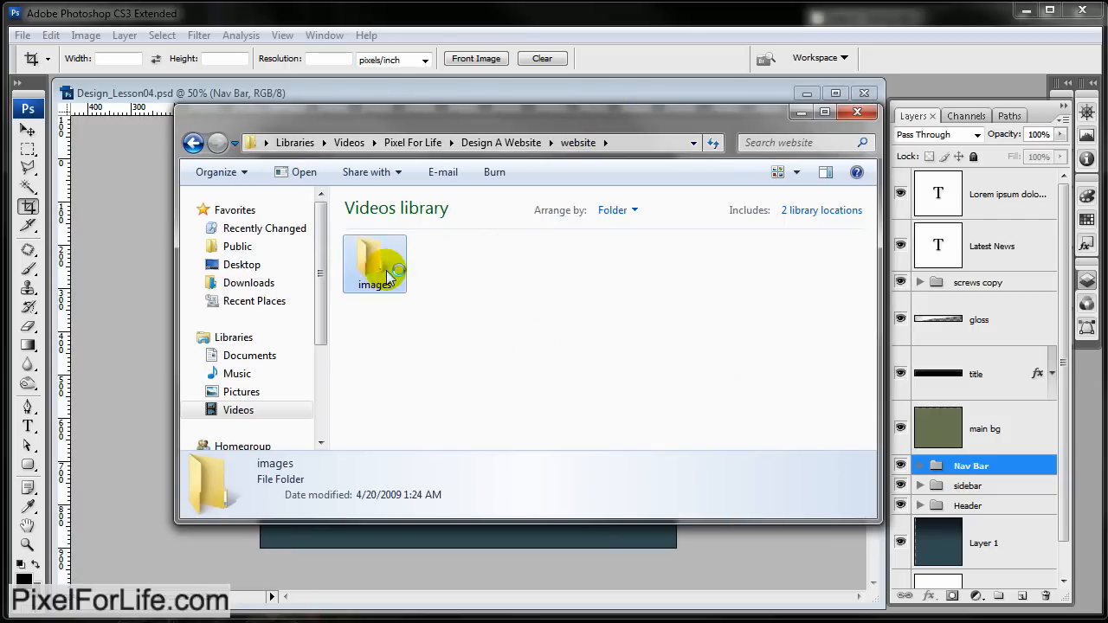
Create a subfolder named buttons inside the images folder
{"action": "double_click", "coordinate": [380, 275]}
{"action": "left_click", "coordinate": [288, 174]}
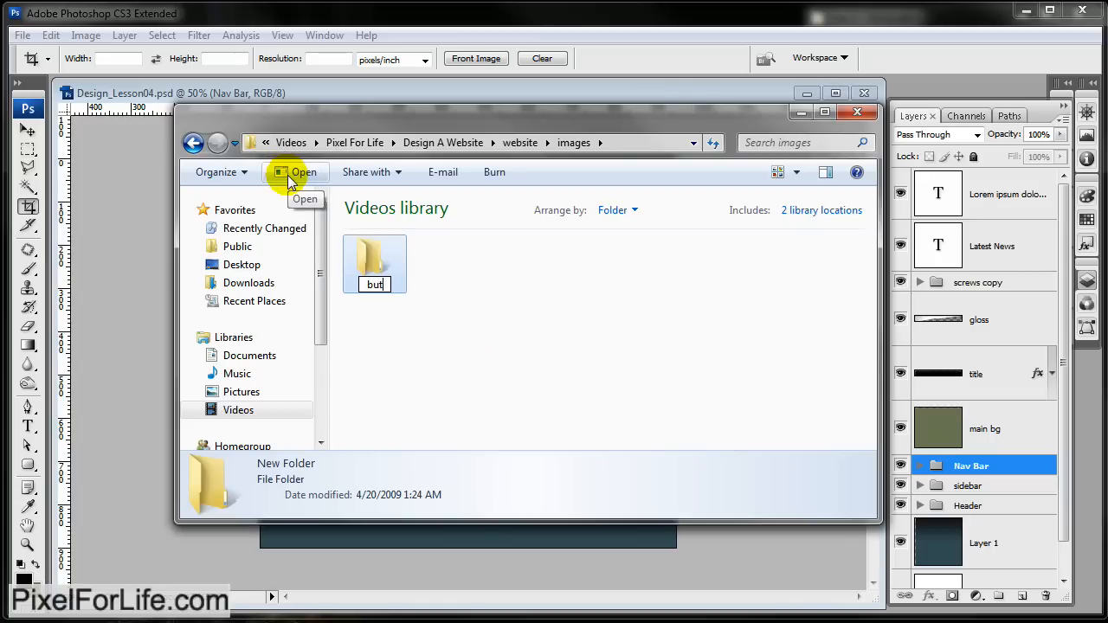
{"action": "left_click", "coordinate": [445, 285]}
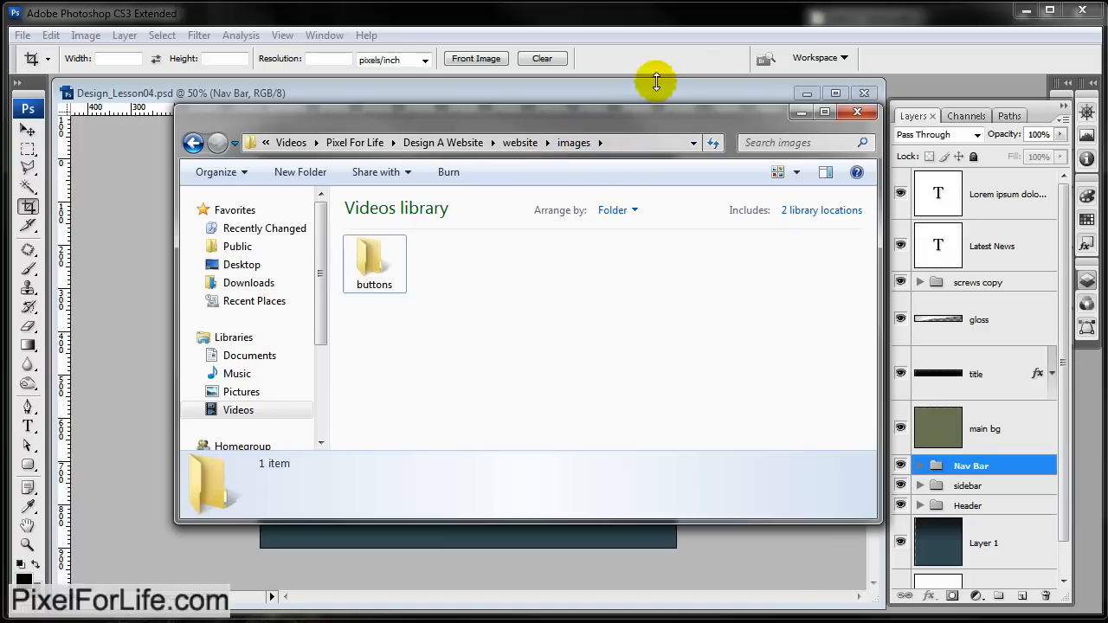
Switch back to Photoshop and hide all layers and groups above the Layer 1 gradient
{"action": "left_click", "coordinate": [716, 31]}
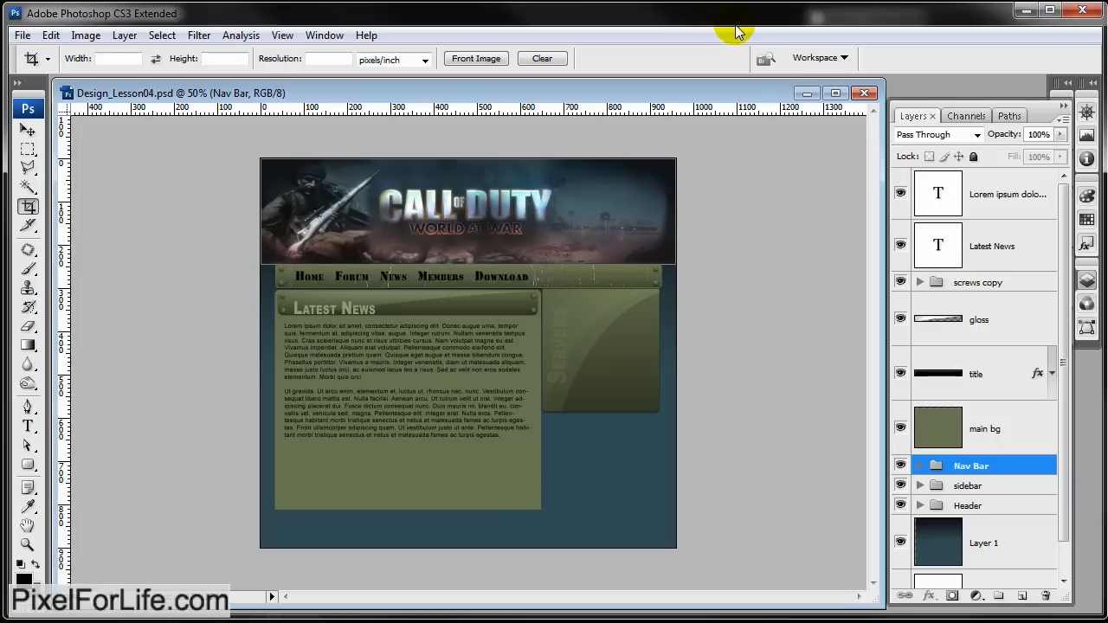
{"action": "left_click_drag", "start_coordinate": [900, 511], "coordinate": [903, 181]}
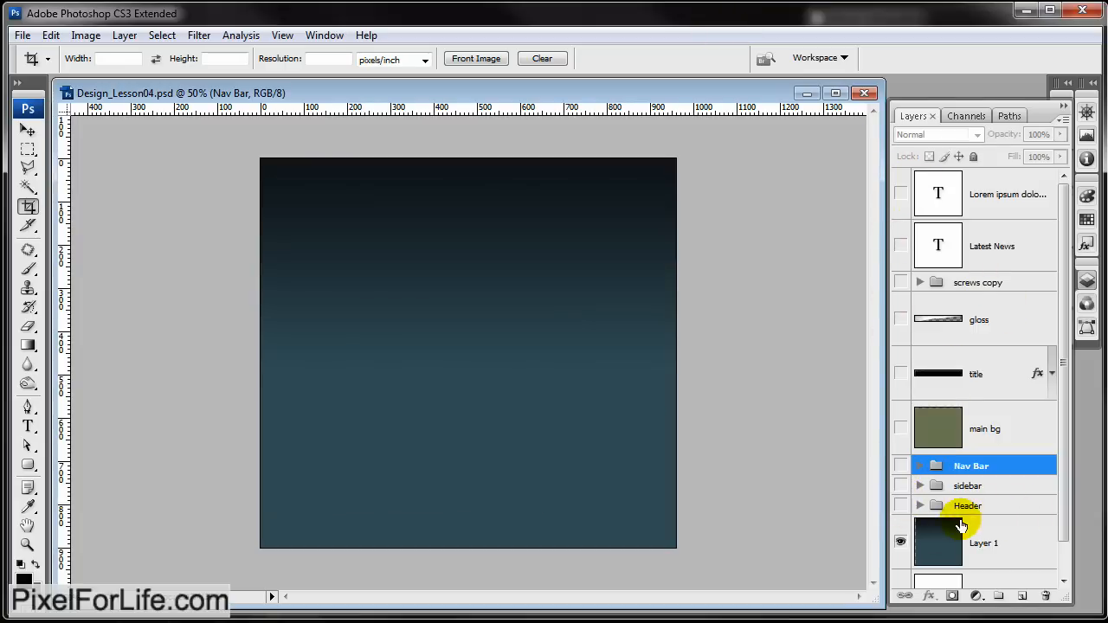
{"action": "left_click_drag", "start_coordinate": [1059, 445], "coordinate": [1056, 537]}
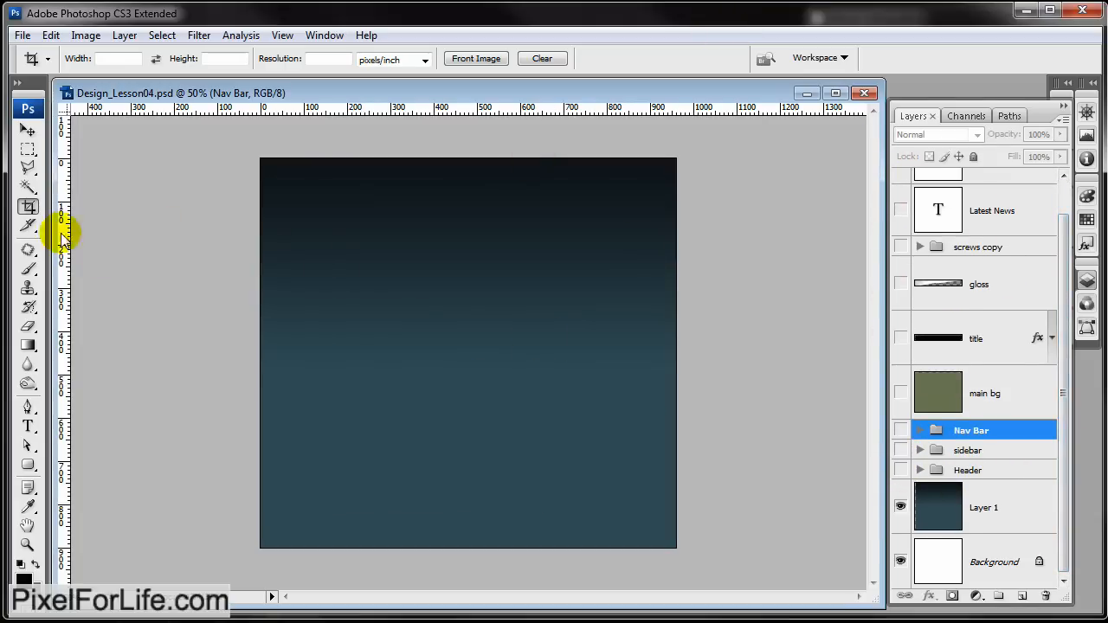
Crop the canvas to a vertical strip about 5 px wide and 580 px tall along the gradient's left edge
{"action": "left_click_drag", "start_coordinate": [260, 158], "coordinate": [267, 504]}
{"action": "key", "text": "ctrl+plus"}
{"action": "key", "text": "ctrl+plus"}
{"action": "key", "text": "ctrl+plus"}
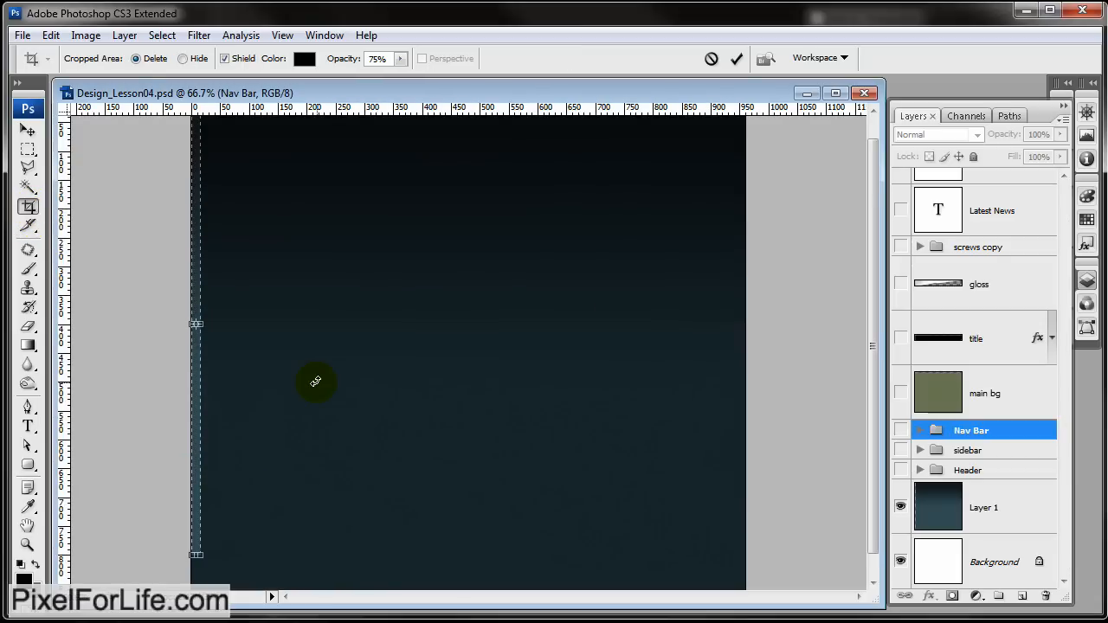
{"action": "scroll", "coordinate": [304, 419], "scroll_direction": "down", "scroll_amount": 1}
{"action": "left_click_drag", "start_coordinate": [102, 496], "coordinate": [77, 496]}
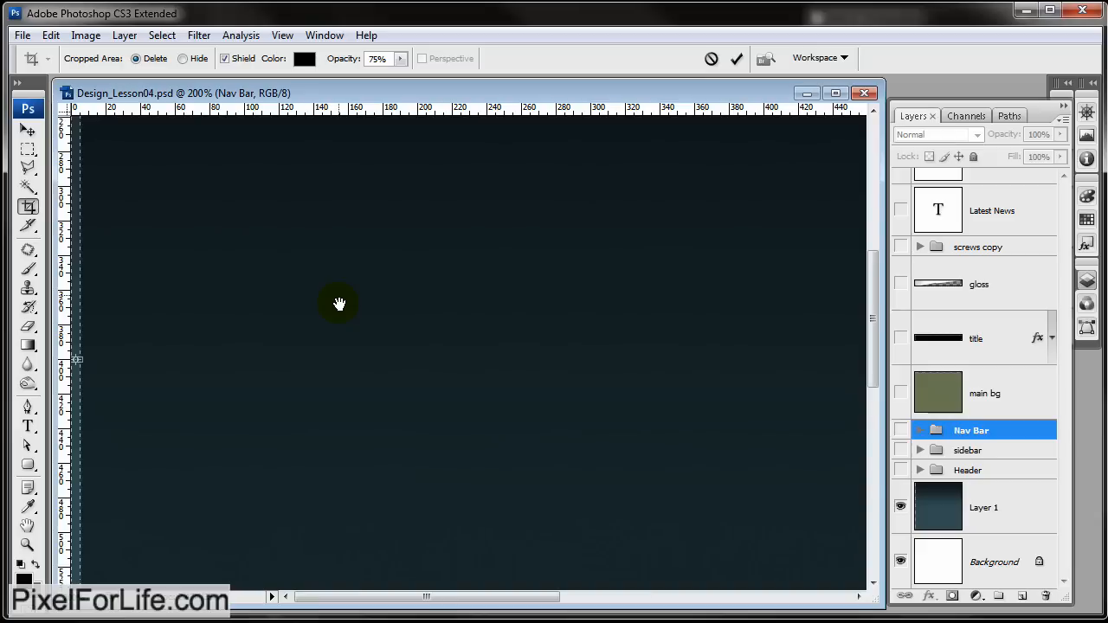
{"action": "key", "text": "ctrl+minus"}
{"action": "key", "text": "ctrl+minus"}
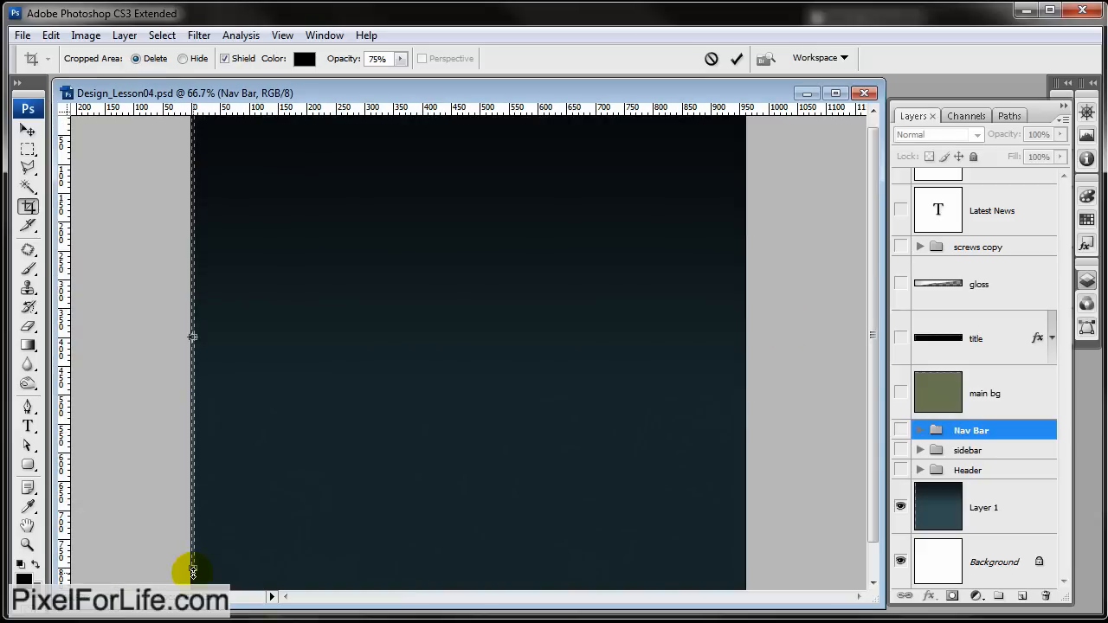
{"action": "left_click_drag", "start_coordinate": [208, 519], "coordinate": [208, 456]}
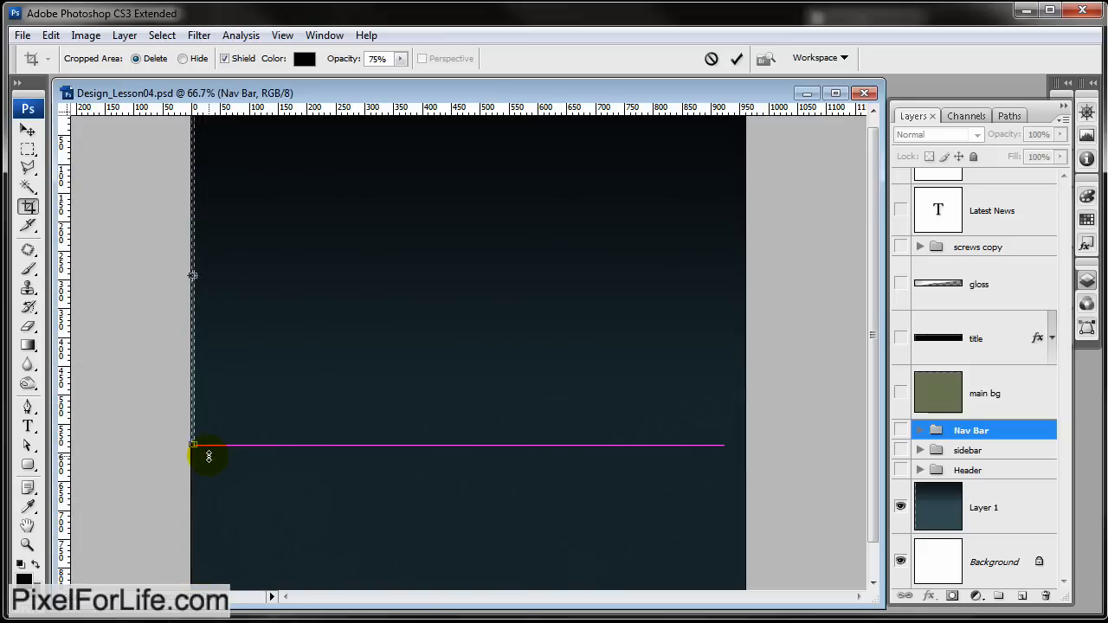
{"action": "left_click", "coordinate": [736, 58]}
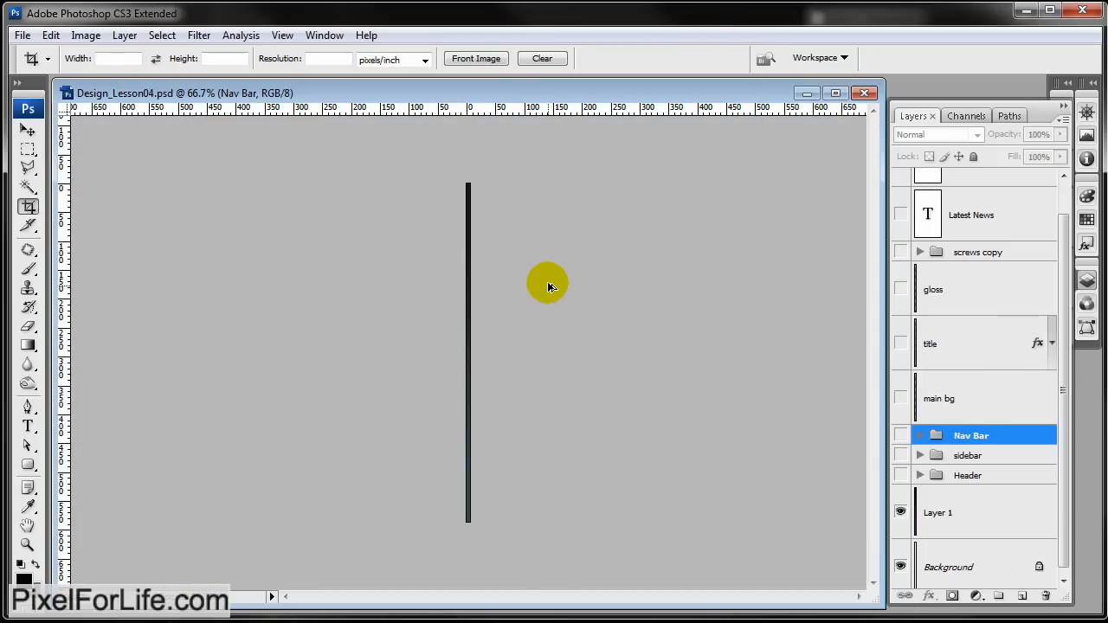
Export the gradient strip for the web as a PNG-24 named background in the images folder
{"action": "key", "text": "ctrl+alt+shift+s"}
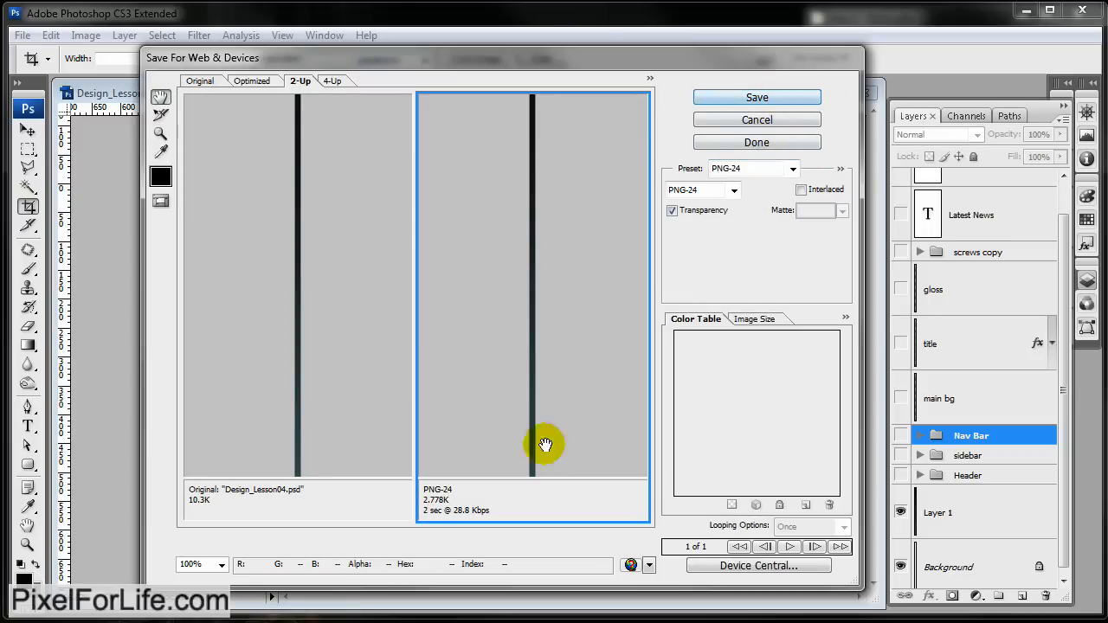
{"action": "left_click", "coordinate": [752, 97]}
{"action": "type", "text": "background"}
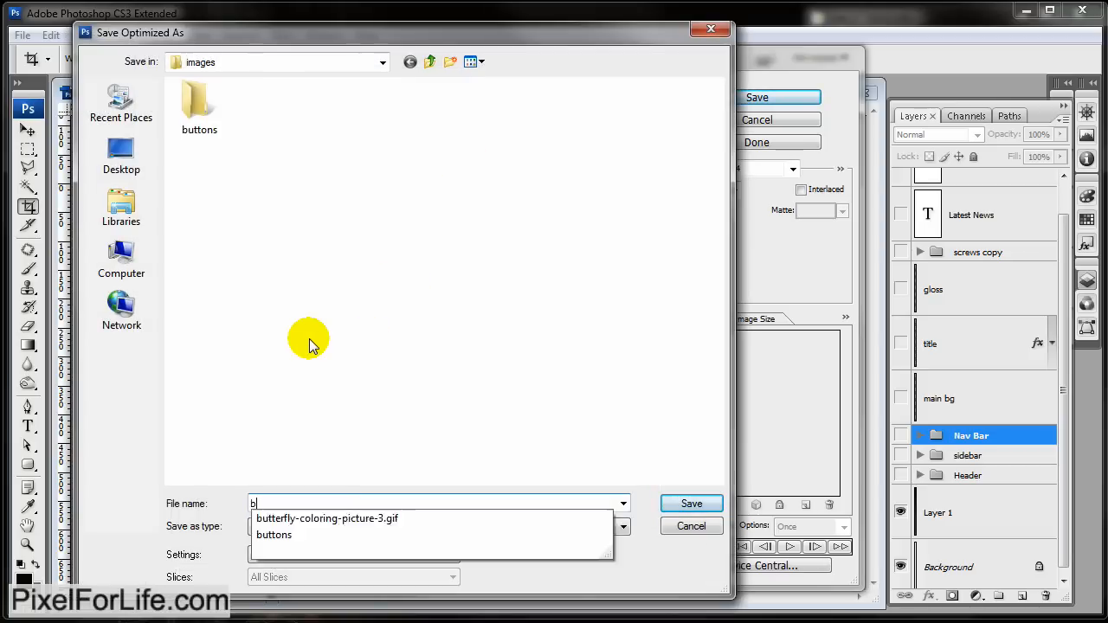
{"action": "key", "text": "Return"}
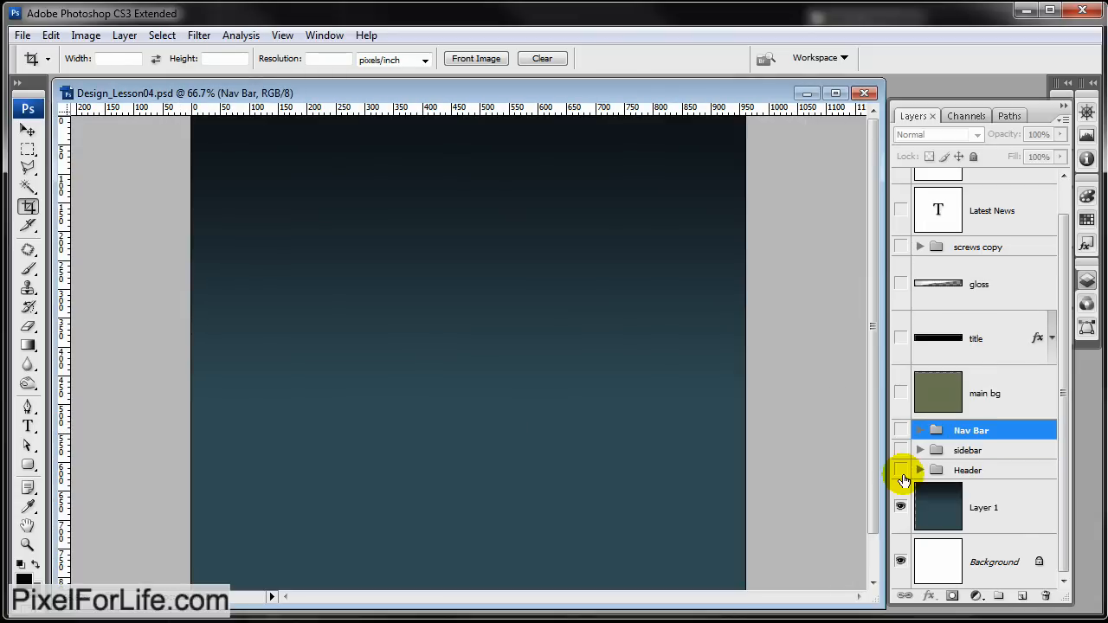
Show the Header group together with the Layer 1 gradient behind it
{"action": "left_click", "coordinate": [901, 470]}
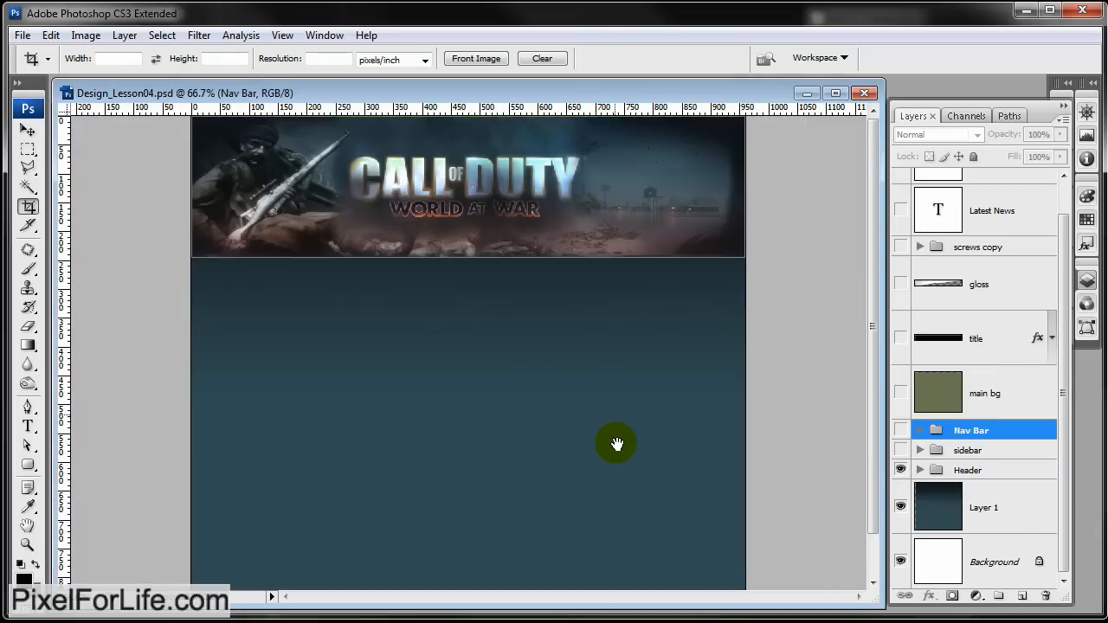
{"action": "left_click", "coordinate": [901, 508]}
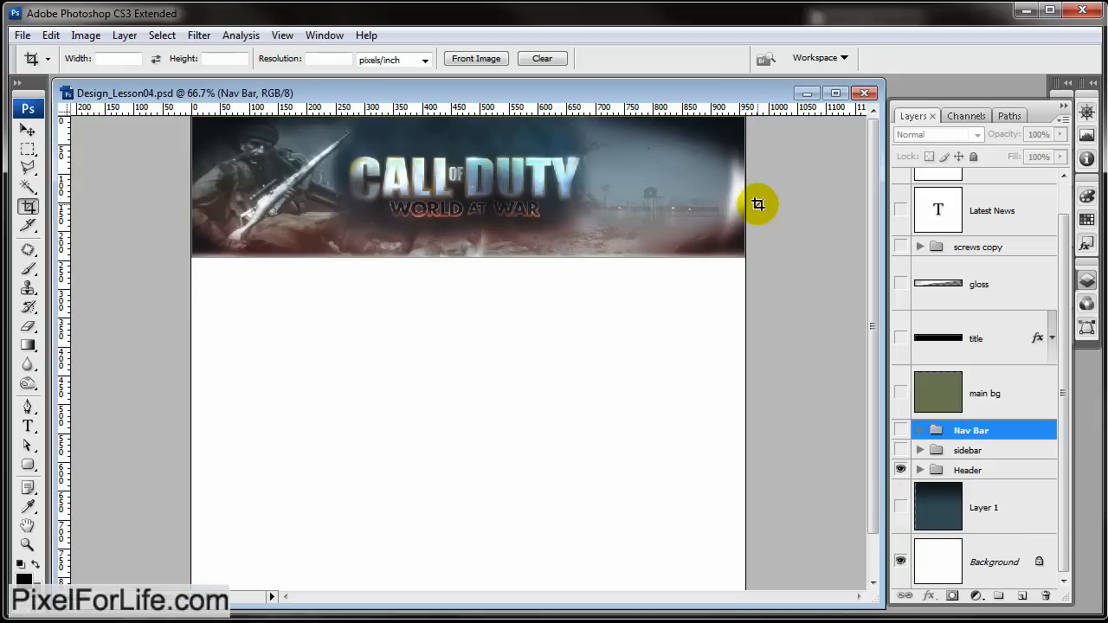
{"action": "left_click", "coordinate": [901, 510]}
Crop the canvas to the full-width header banner, ending just below its thin bottom border line
{"action": "left_click_drag", "start_coordinate": [192, 257], "coordinate": [745, 280]}
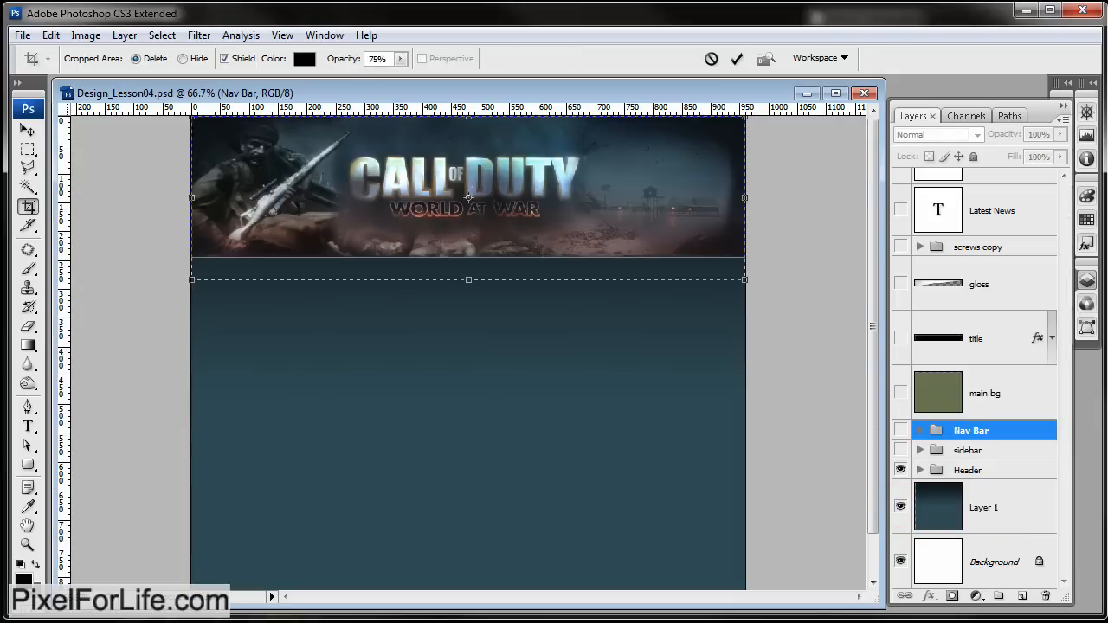
{"action": "key", "text": "ctrl+plus"}
{"action": "key", "text": "ctrl+plus"}
{"action": "key", "text": "ctrl+plus"}
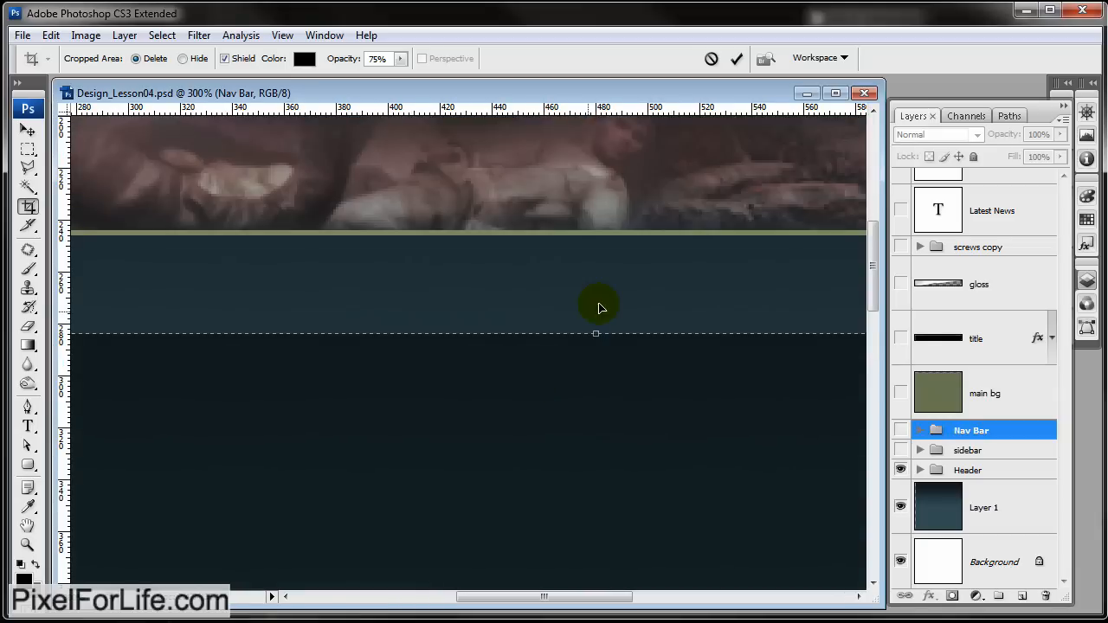
{"action": "left_click_drag", "start_coordinate": [595, 335], "coordinate": [595, 234]}
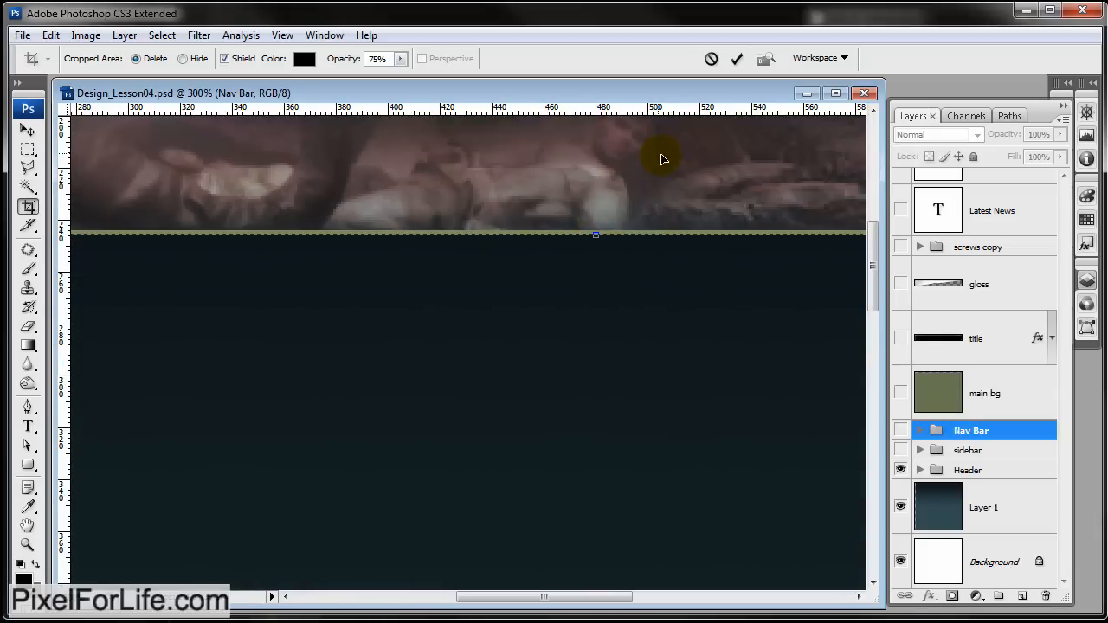
{"action": "left_click", "coordinate": [736, 58]}
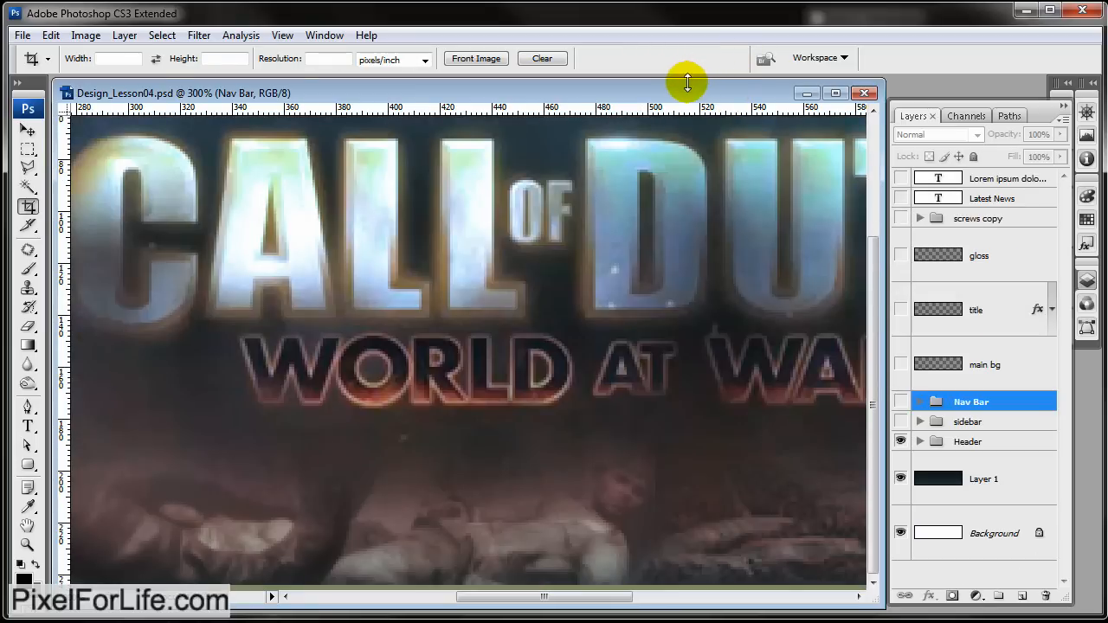
Export the cropped banner for the web as a PNG-24 named header in the images folder
{"action": "key", "text": "ctrl+alt+shift+s"}
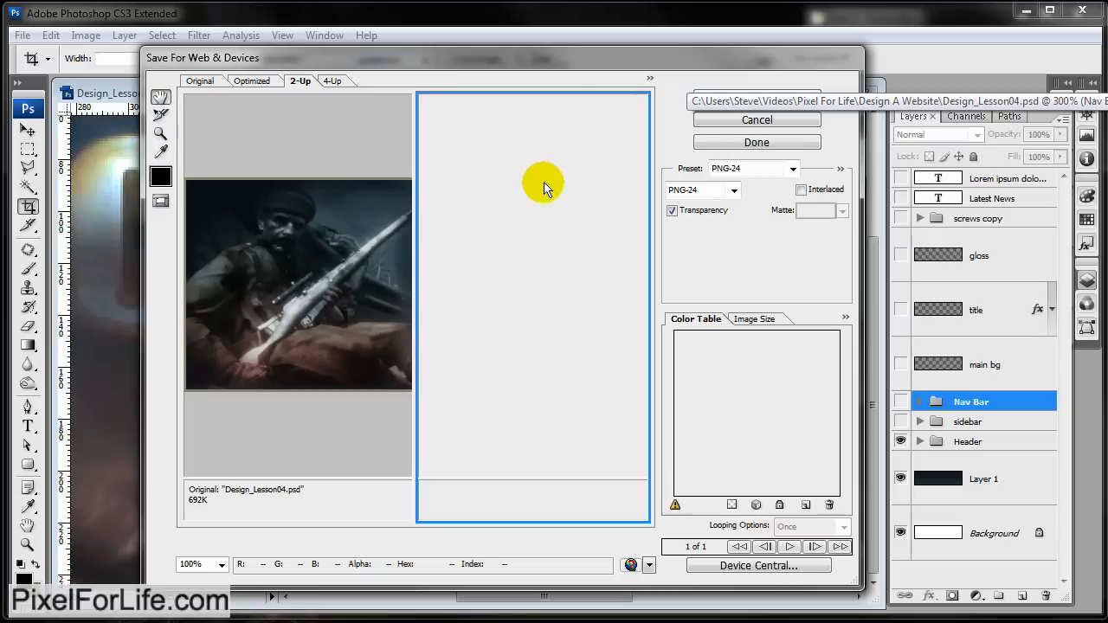
{"action": "left_click", "coordinate": [728, 98]}
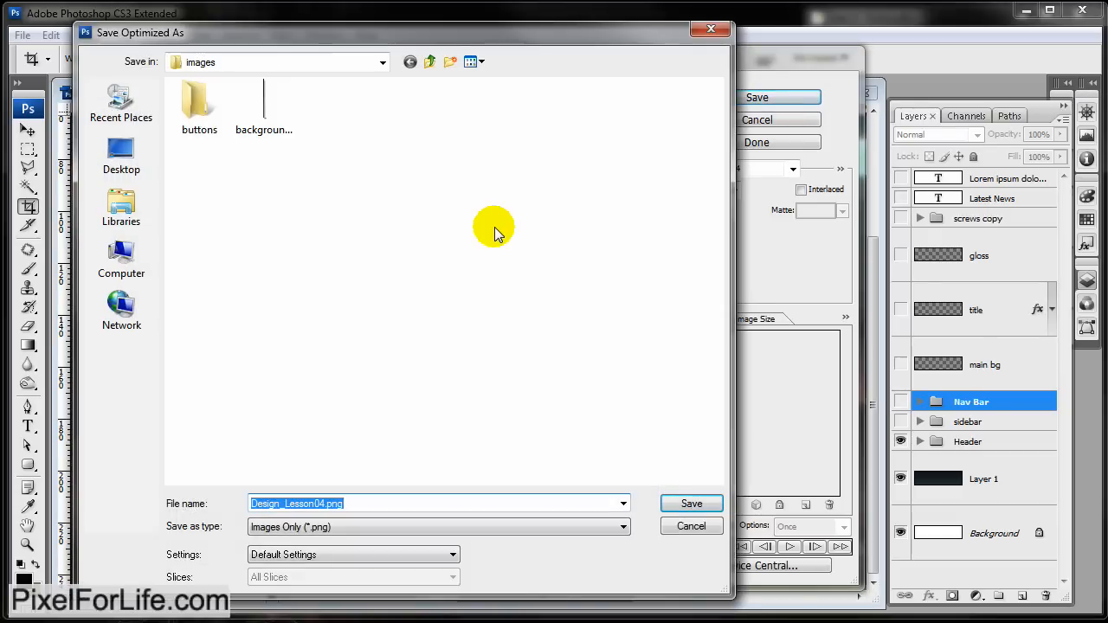
{"action": "type", "text": "header"}
{"action": "key", "text": "Return"}
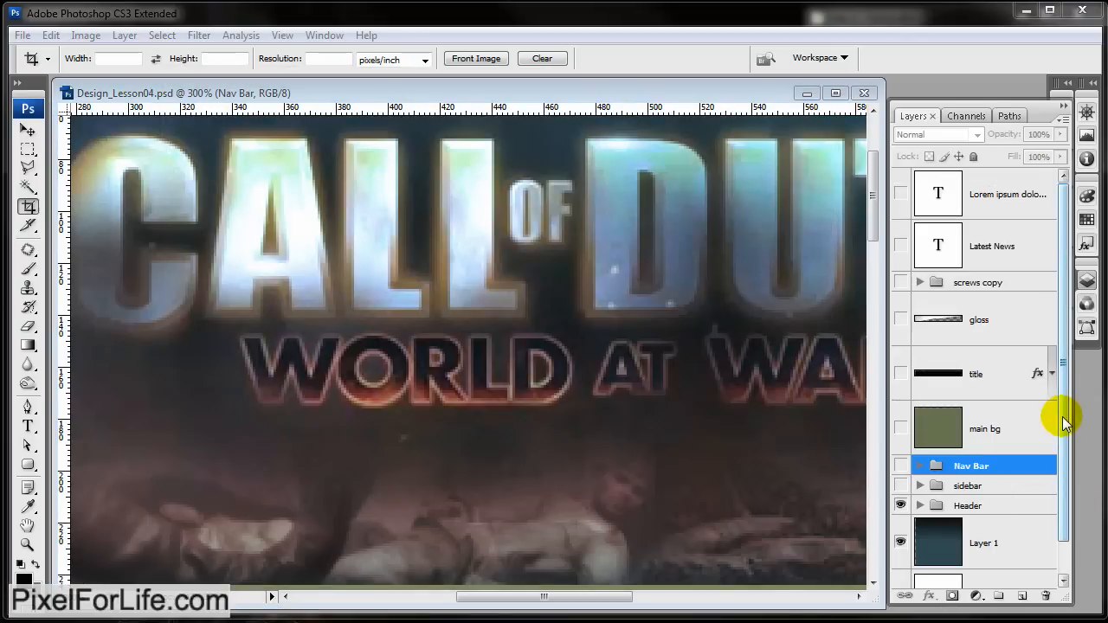
Hide the Header group, Layer 1 and Background, and show only the Nav Bar group
{"action": "left_click", "coordinate": [900, 506]}
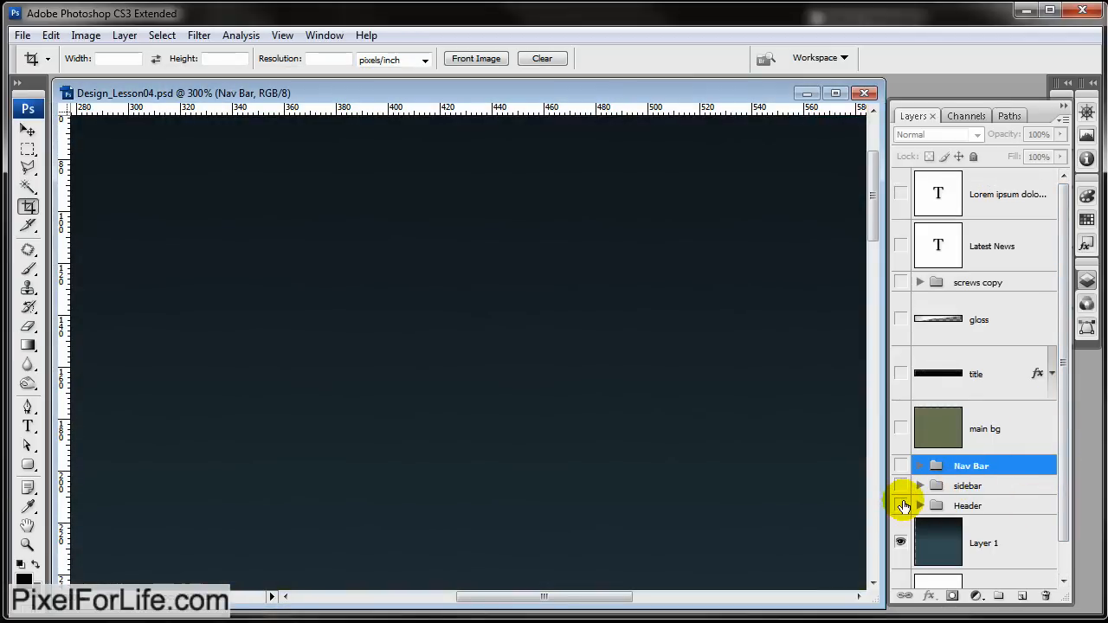
{"action": "left_click", "coordinate": [901, 466]}
{"action": "left_click", "coordinate": [900, 544]}
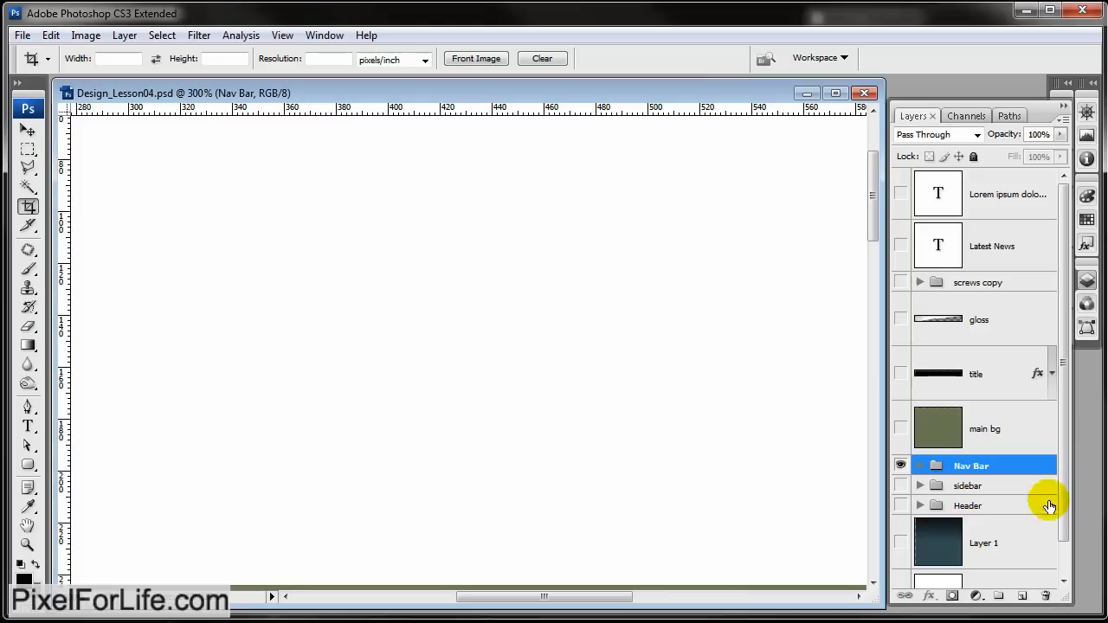
{"action": "scroll", "coordinate": [1054, 502], "scroll_direction": "down", "scroll_amount": 1}
{"action": "left_click", "coordinate": [900, 563]}
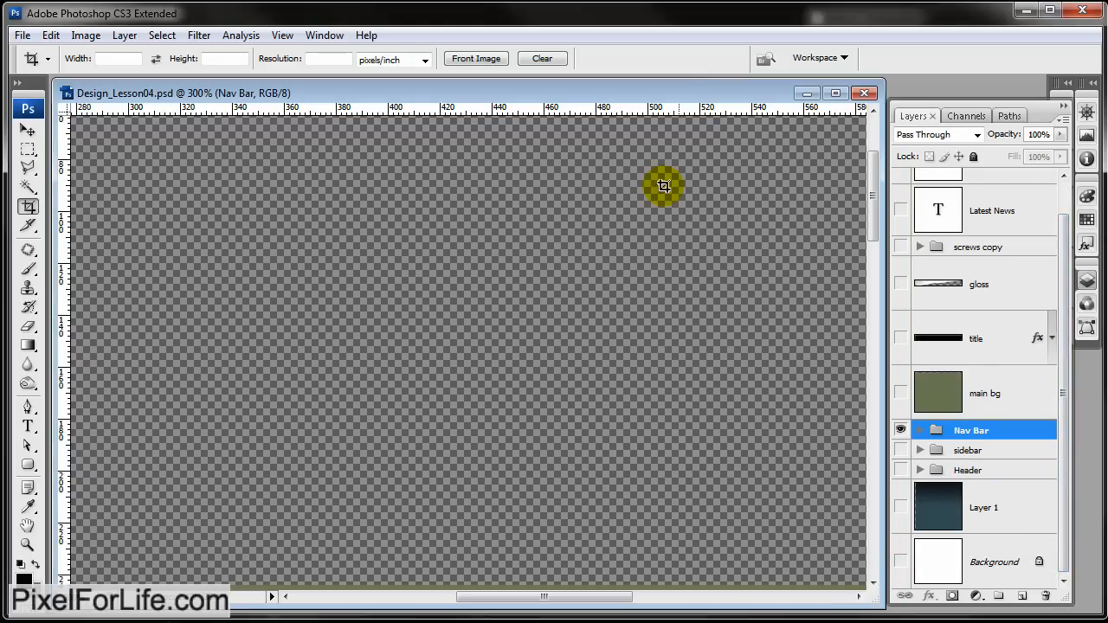
Expand the Nav Bar group and hide its nav - original text layer so only the bar graphic shows
{"action": "key", "text": "ctrl+minus"}
{"action": "key", "text": "ctrl+minus"}
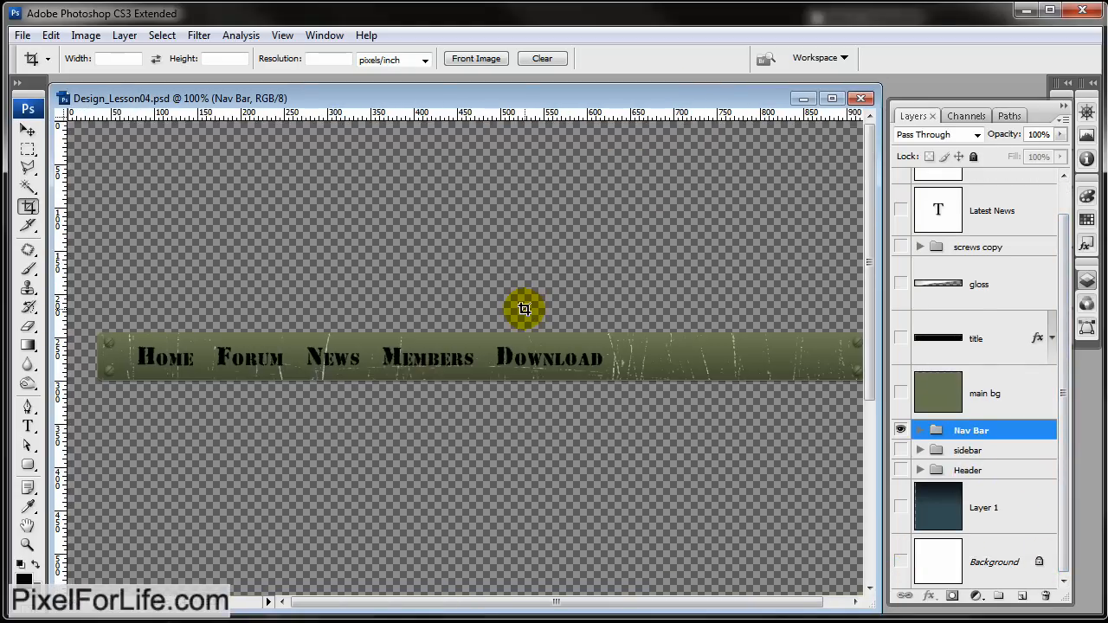
{"action": "left_click", "coordinate": [920, 433]}
{"action": "scroll", "coordinate": [1058, 381], "scroll_direction": "down", "scroll_amount": 3}
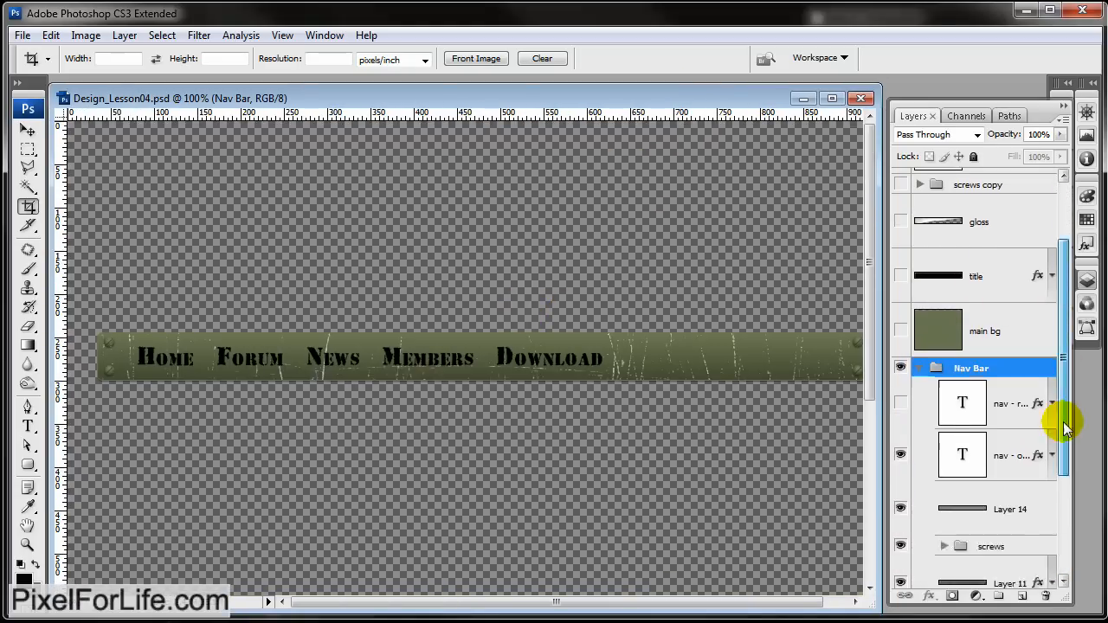
{"action": "left_click", "coordinate": [901, 414]}
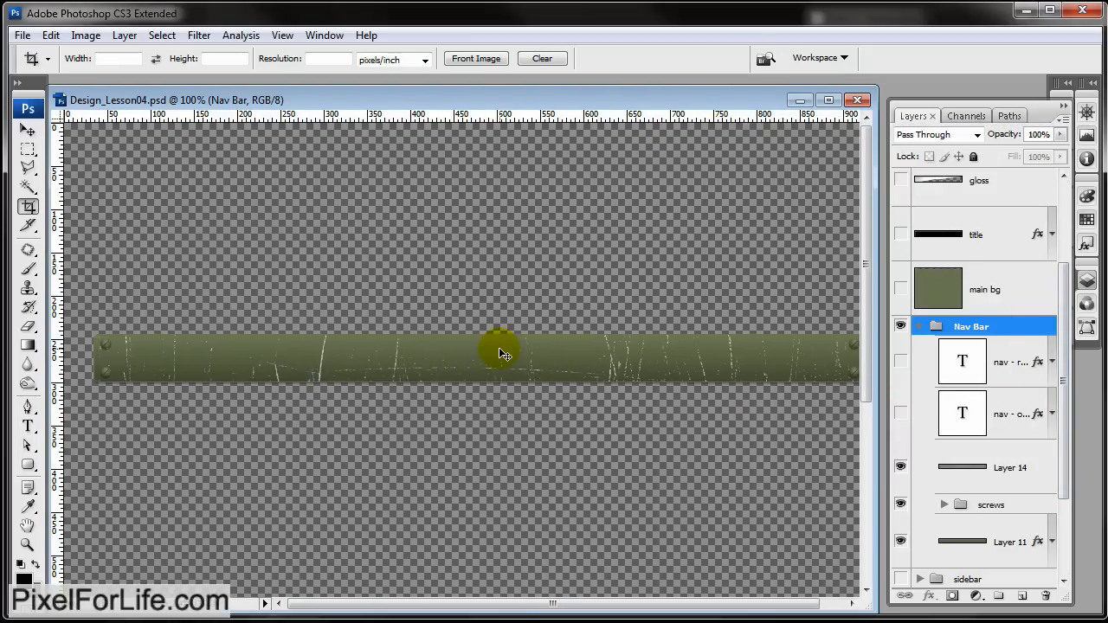
Trim the canvas to the nav bar based on transparent pixels on all four sides
{"action": "key", "text": "ctrl+minus"}
{"action": "left_click", "coordinate": [85, 35]}
{"action": "left_click", "coordinate": [229, 244]}
{"action": "left_click_drag", "start_coordinate": [586, 218], "coordinate": [544, 196]}
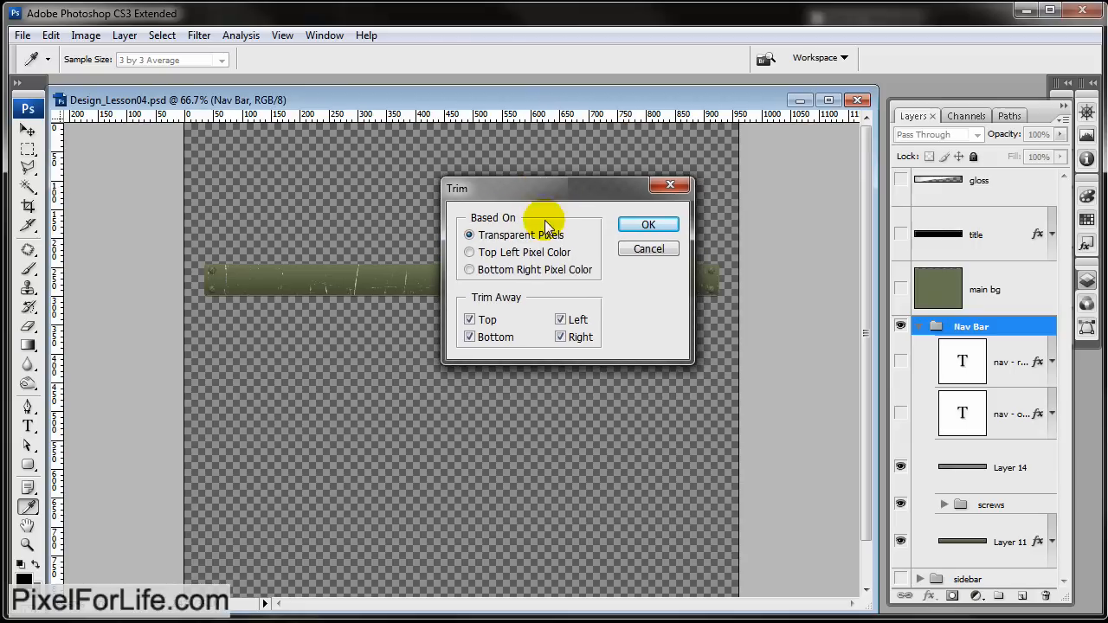
{"action": "left_click", "coordinate": [635, 220]}
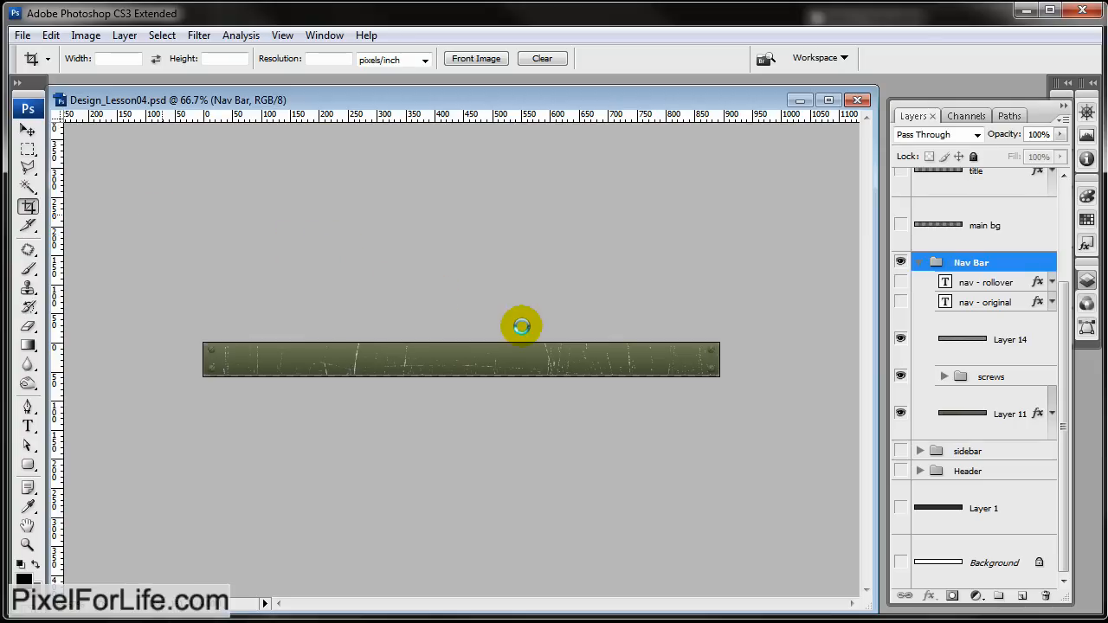
Export the trimmed nav bar for the web as a PNG-24 named nav_bg in the images folder, and undo the trim
{"action": "key", "text": "ctrl+alt+shift+s"}
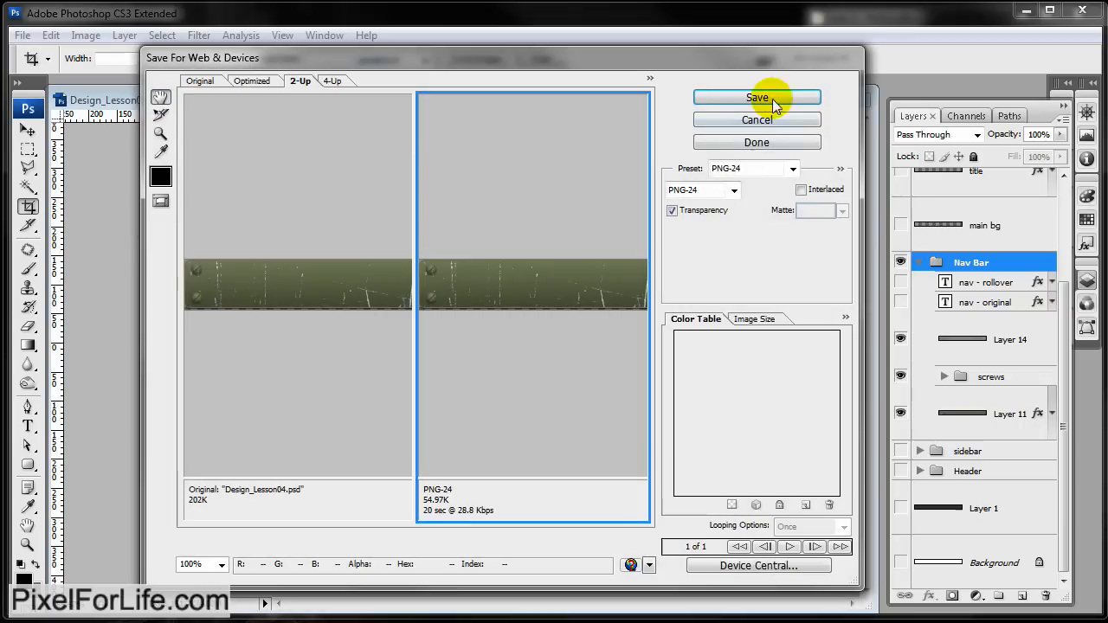
{"action": "left_click", "coordinate": [786, 100]}
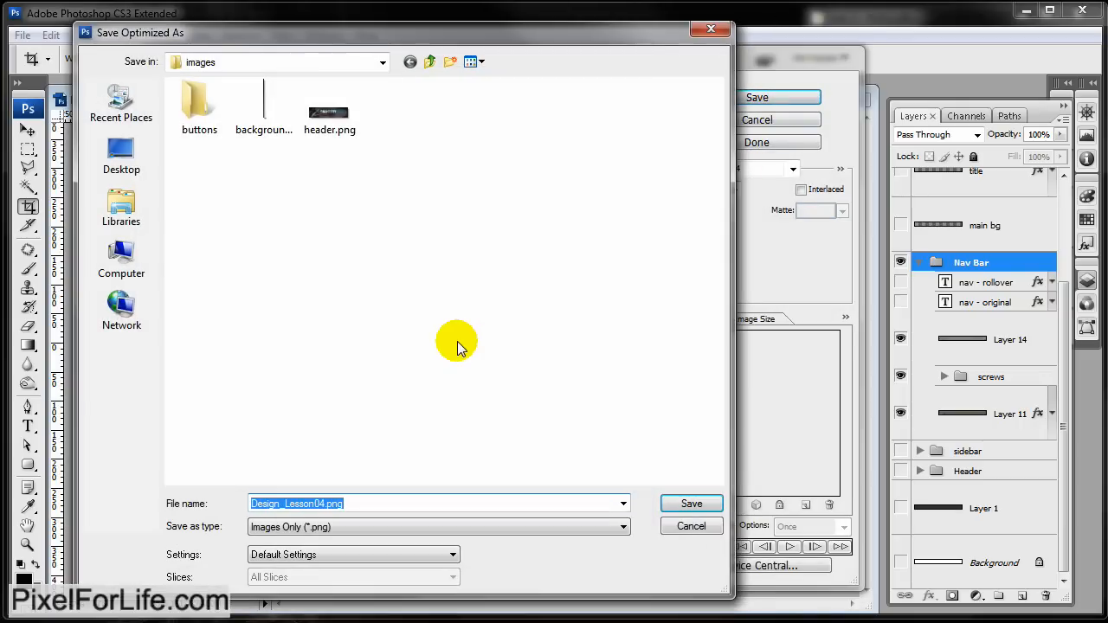
{"action": "type", "text": "nav"}
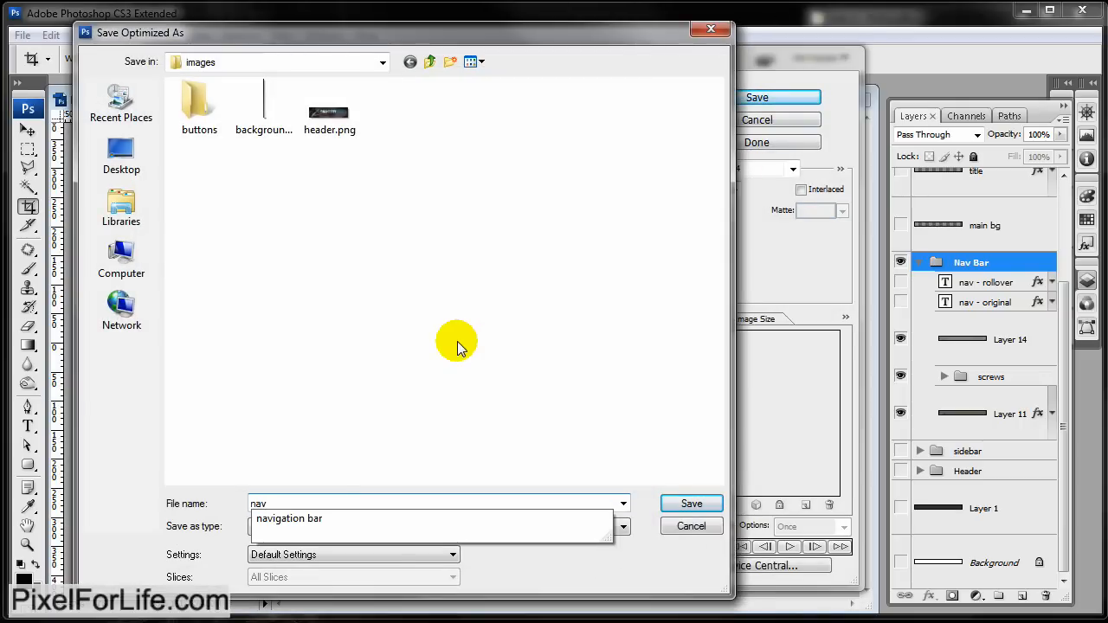
{"action": "type", "text": "_bg"}
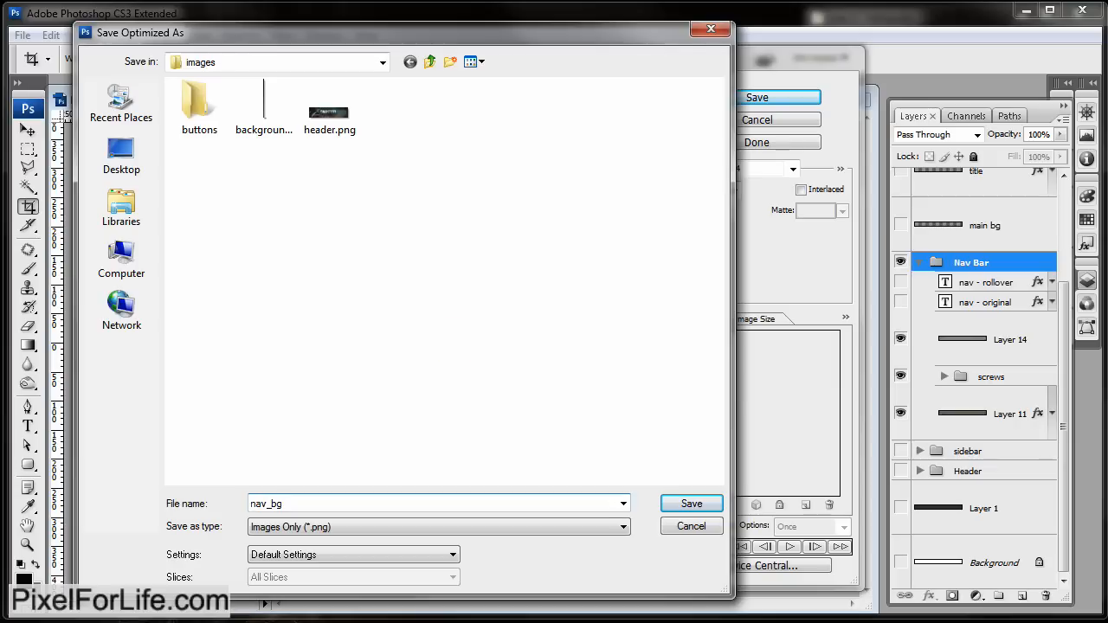
{"action": "key", "text": "Return"}
{"action": "left_click", "coordinate": [639, 322]}
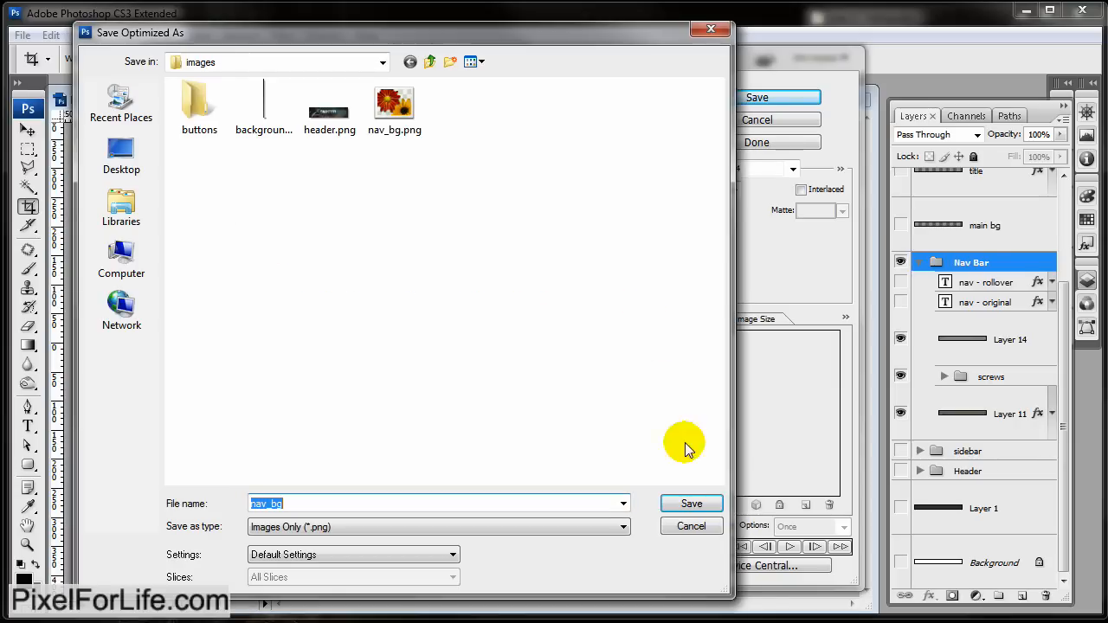
{"action": "left_click", "coordinate": [692, 504]}
{"action": "left_click", "coordinate": [710, 98]}
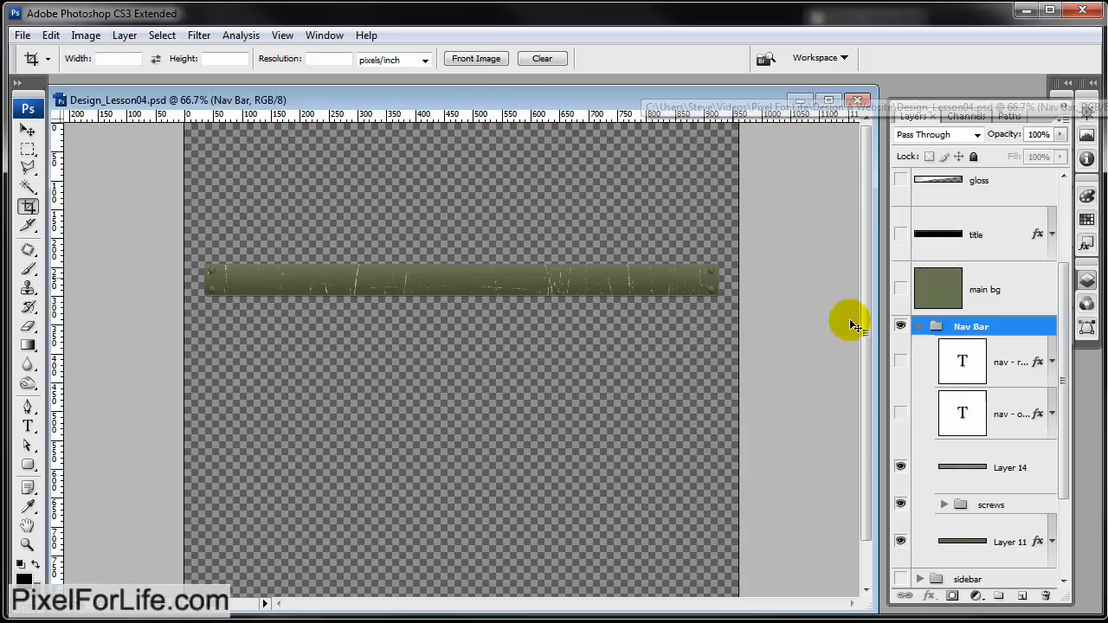
Show the nav - rollover and nav - original text layers, and hide Layer 14, the screws group and Layer 11
{"action": "left_click", "coordinate": [901, 360]}
{"action": "left_click", "coordinate": [900, 416]}
{"action": "left_click", "coordinate": [901, 326]}
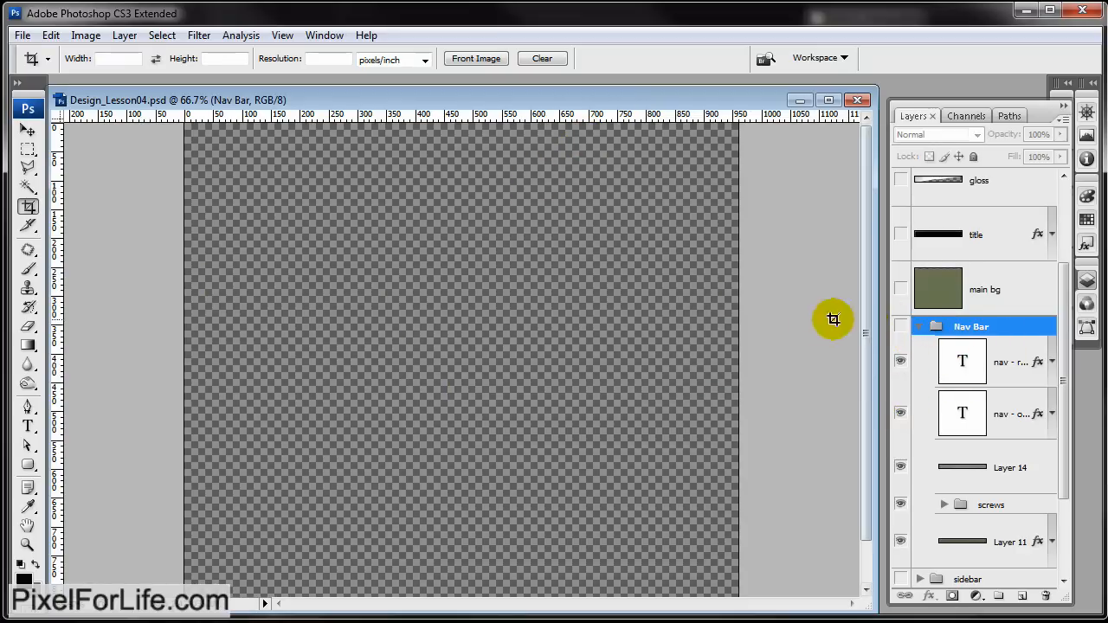
{"action": "left_click", "coordinate": [901, 325]}
{"action": "left_click_drag", "start_coordinate": [901, 467], "coordinate": [901, 541]}
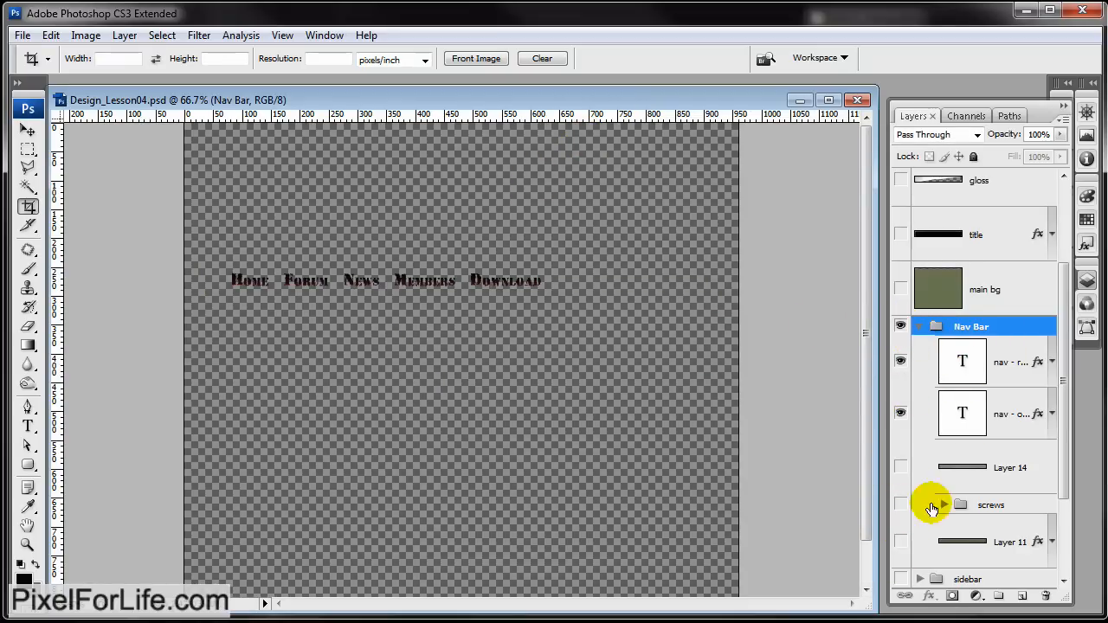
Place vertical guides at both edges of the words Home and Forum in the navigation text
{"action": "key", "text": "ctrl+plus"}
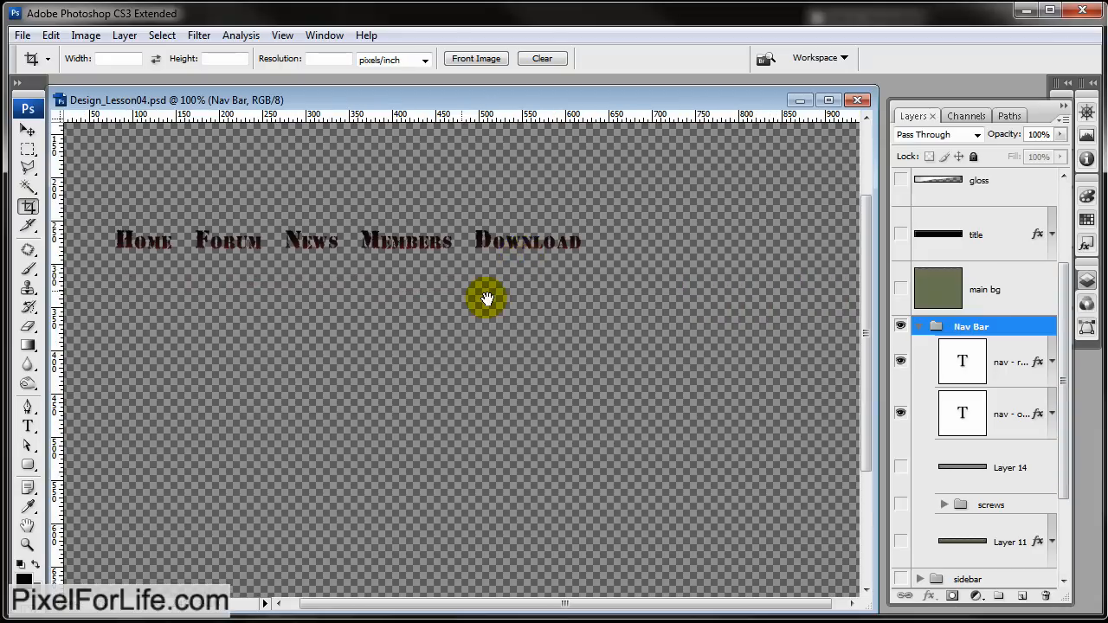
{"action": "left_click_drag", "start_coordinate": [488, 297], "coordinate": [506, 417]}
{"action": "key", "text": "ctrl+plus"}
{"action": "left_click_drag", "start_coordinate": [683, 436], "coordinate": [682, 315]}
{"action": "left_click_drag", "start_coordinate": [257, 269], "coordinate": [321, 271]}
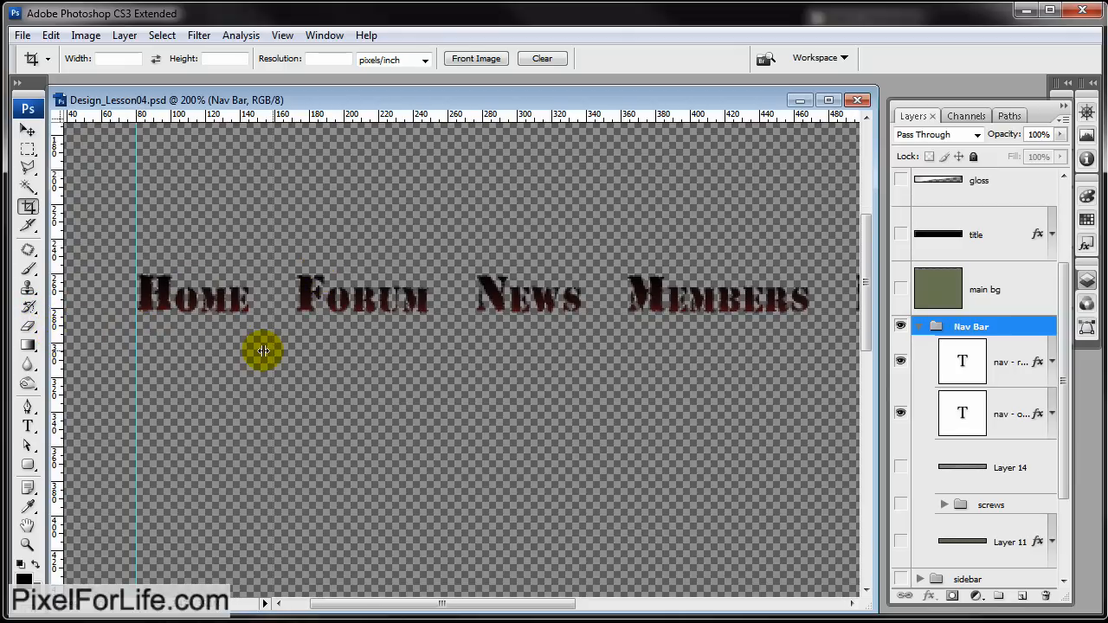
{"action": "left_click_drag", "start_coordinate": [250, 351], "coordinate": [297, 367]}
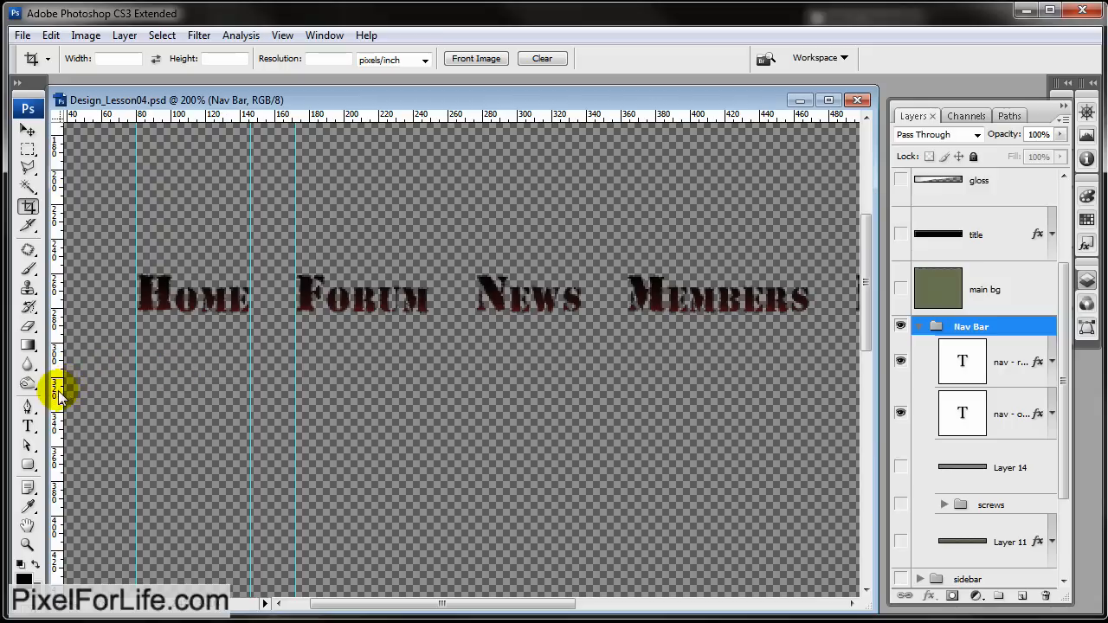
{"action": "left_click_drag", "start_coordinate": [432, 396], "coordinate": [432, 396]}
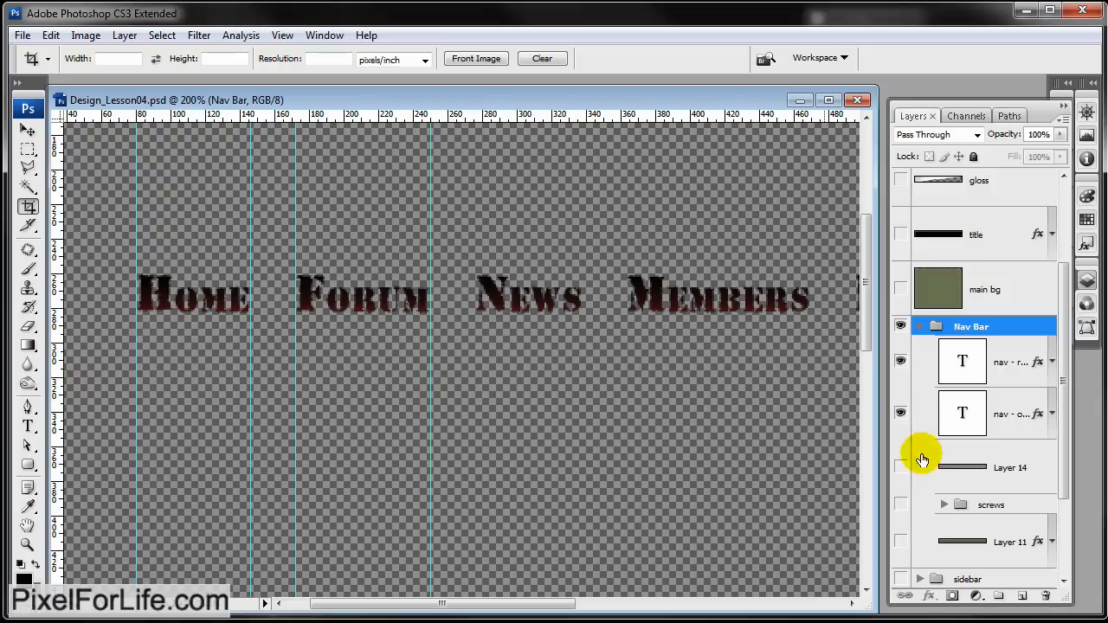
Show the white Background layer and place vertical guides at both edges of the word News
{"action": "left_click_drag", "start_coordinate": [1063, 471], "coordinate": [946, 560]}
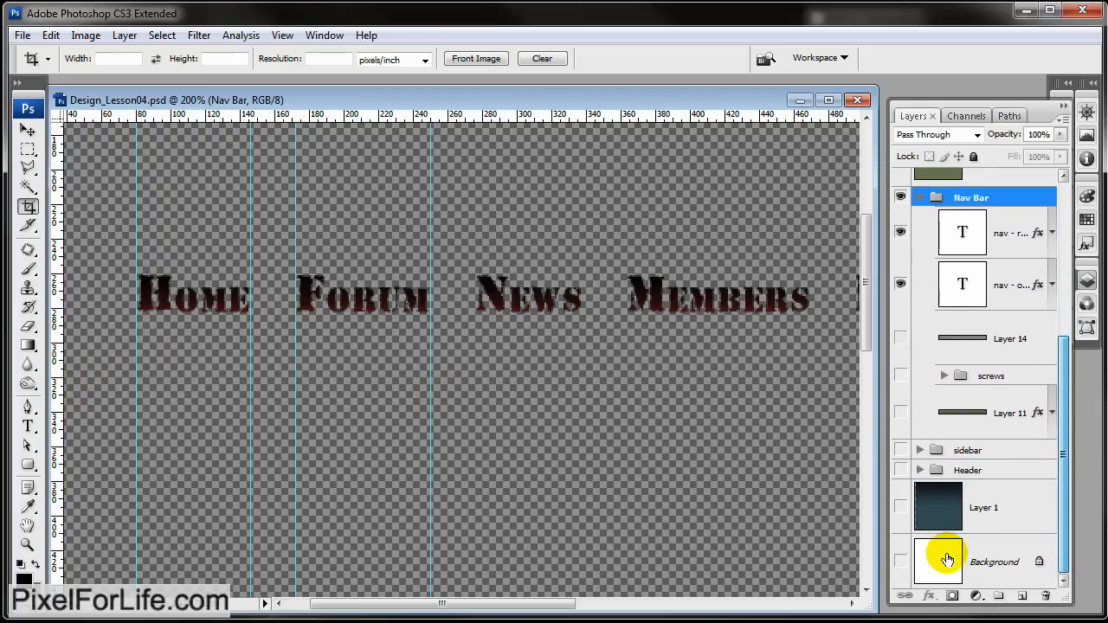
{"action": "left_click", "coordinate": [902, 562]}
{"action": "left_click_drag", "start_coordinate": [55, 403], "coordinate": [477, 403]}
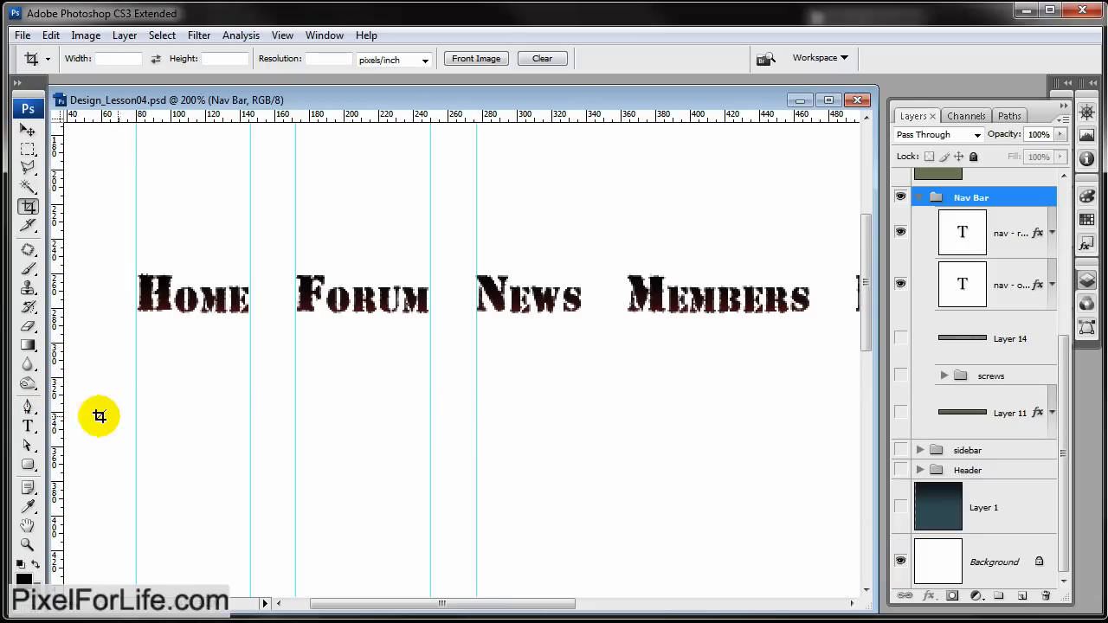
{"action": "left_click_drag", "start_coordinate": [55, 413], "coordinate": [580, 423]}
Place vertical guides at both edges of Members and Download, and horizontal guides along the top and bottom of the text
{"action": "scroll", "coordinate": [587, 411], "scroll_direction": "right", "scroll_amount": 10}
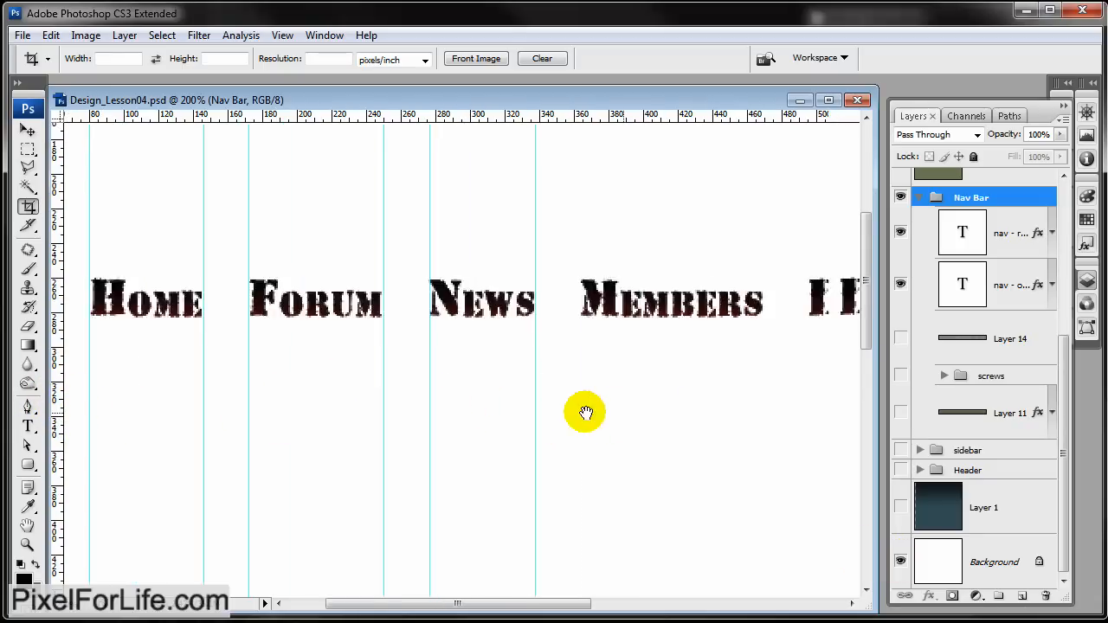
{"action": "left_click_drag", "start_coordinate": [49, 401], "coordinate": [297, 391]}
{"action": "left_click_drag", "start_coordinate": [63, 372], "coordinate": [525, 374]}
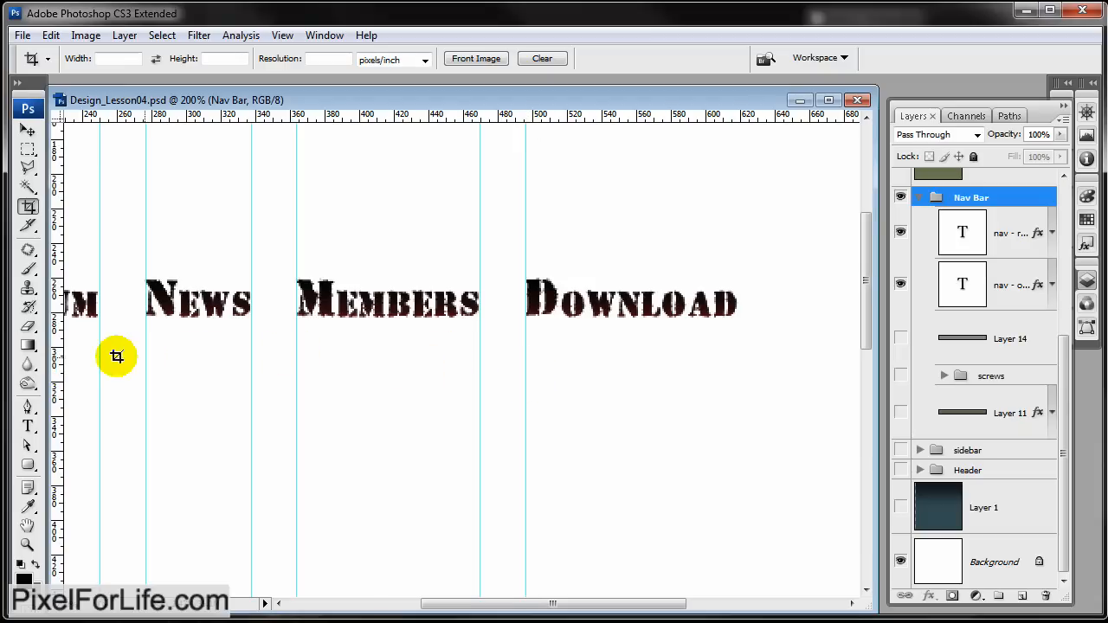
{"action": "left_click_drag", "start_coordinate": [49, 364], "coordinate": [739, 389]}
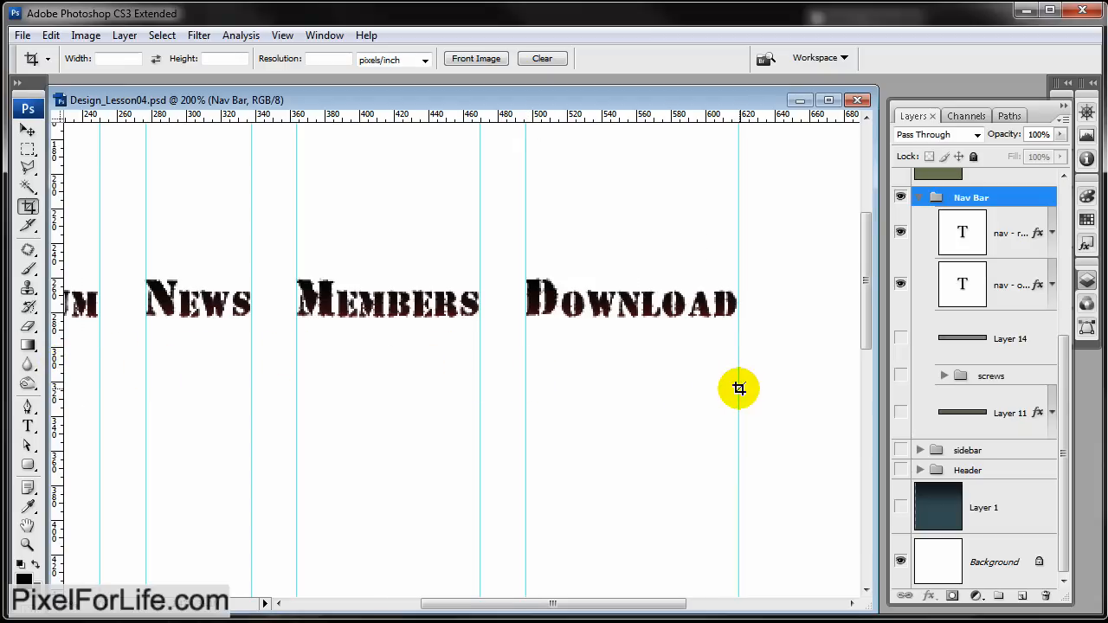
{"action": "left_click_drag", "start_coordinate": [528, 119], "coordinate": [532, 317]}
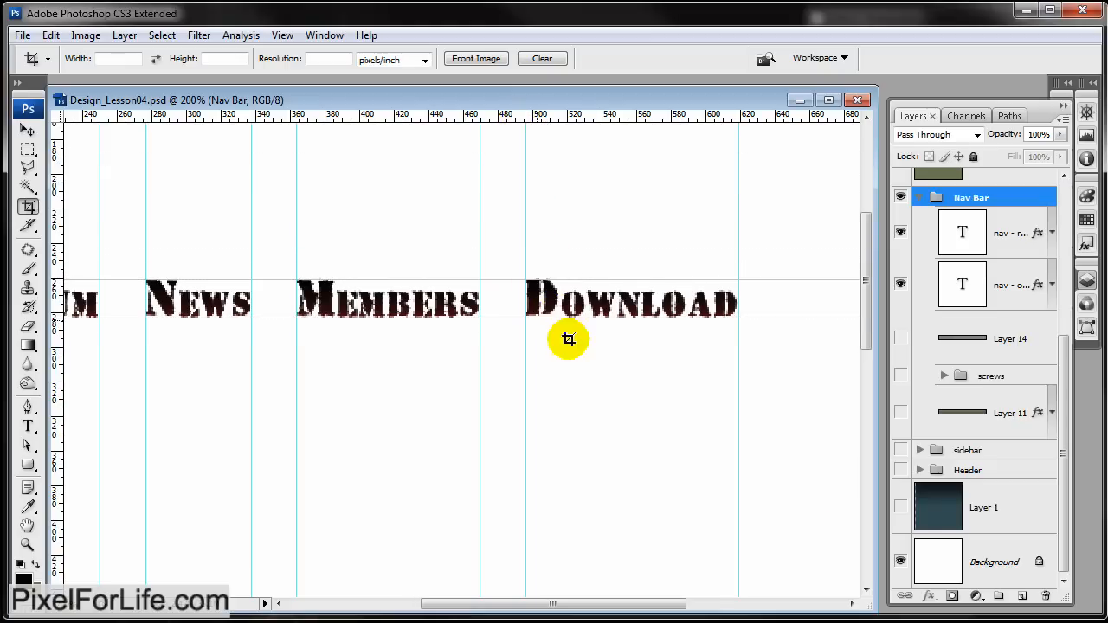
Hide the Background layer and trim the canvas to the navigation text based on transparent pixels on all four sides
{"action": "left_click", "coordinate": [901, 565]}
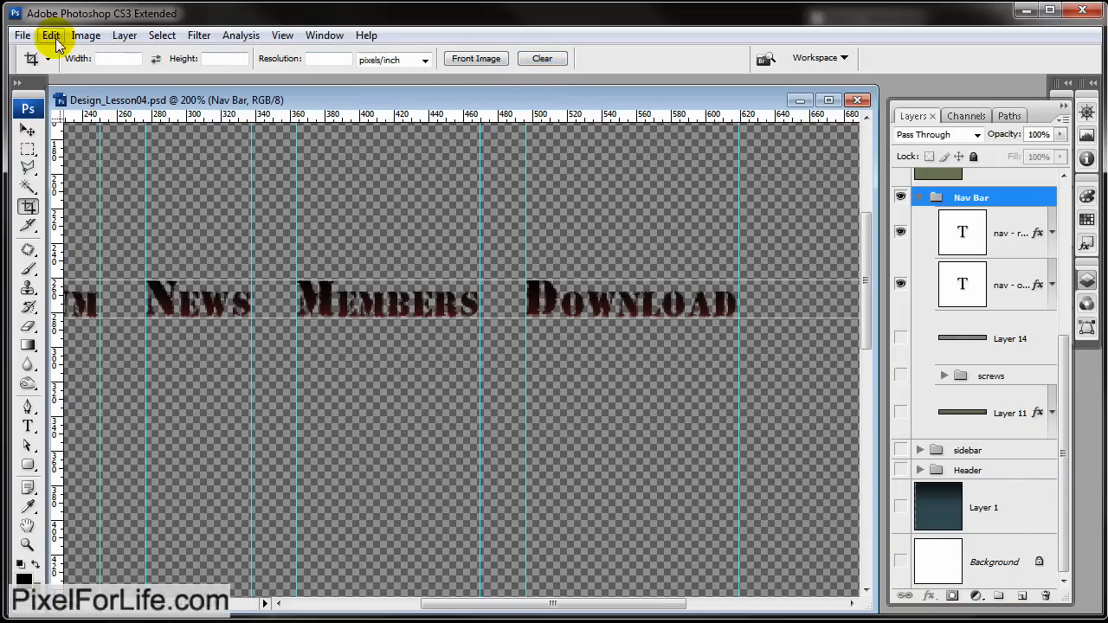
{"action": "left_click", "coordinate": [94, 42]}
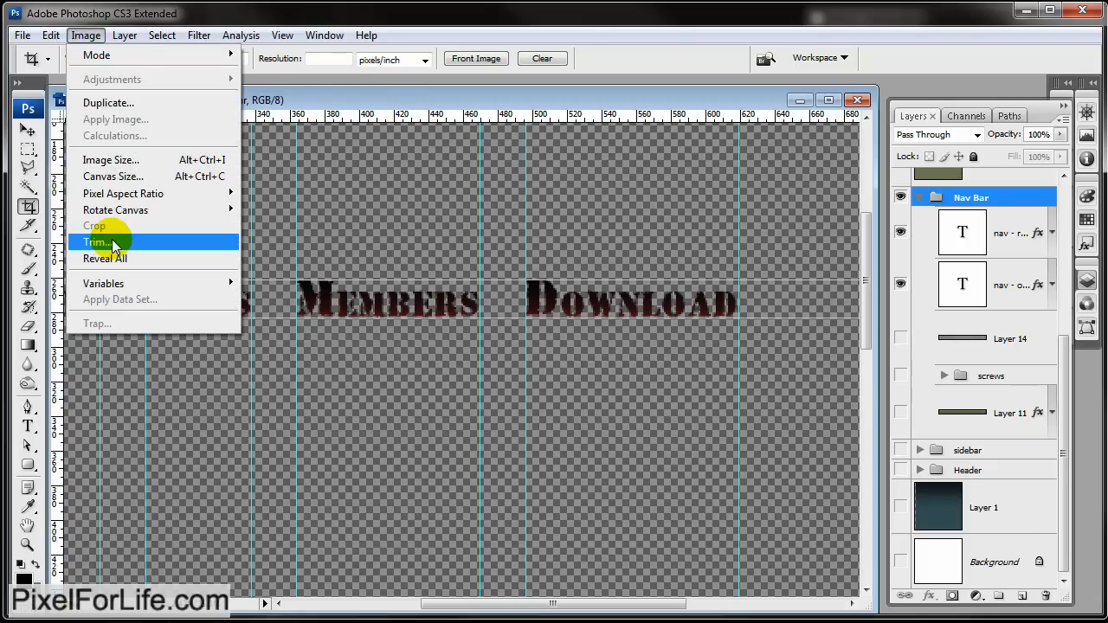
{"action": "left_click", "coordinate": [120, 242]}
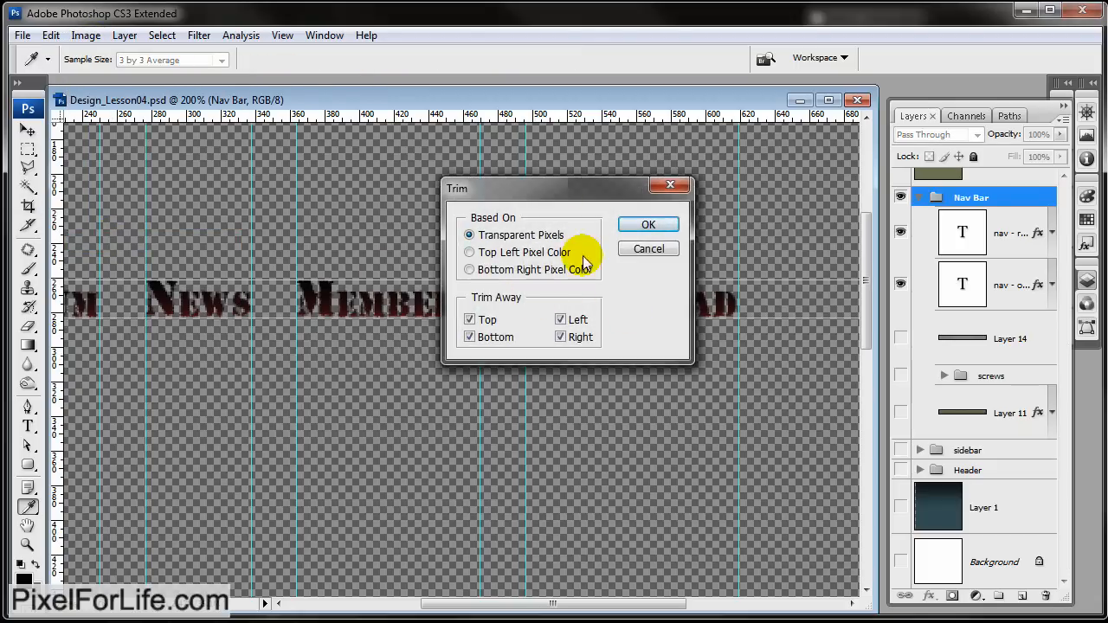
{"action": "left_click", "coordinate": [649, 225]}
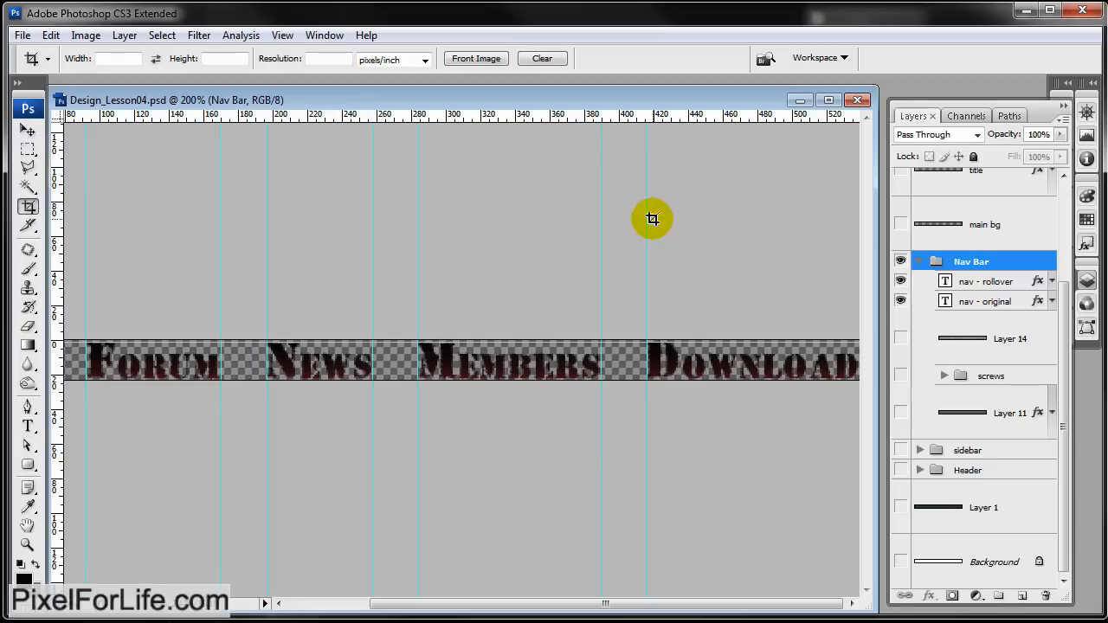
Slice the navigation text from the guides with the Slice tool and open Save For Web & Devices
{"action": "left_click", "coordinate": [28, 227]}
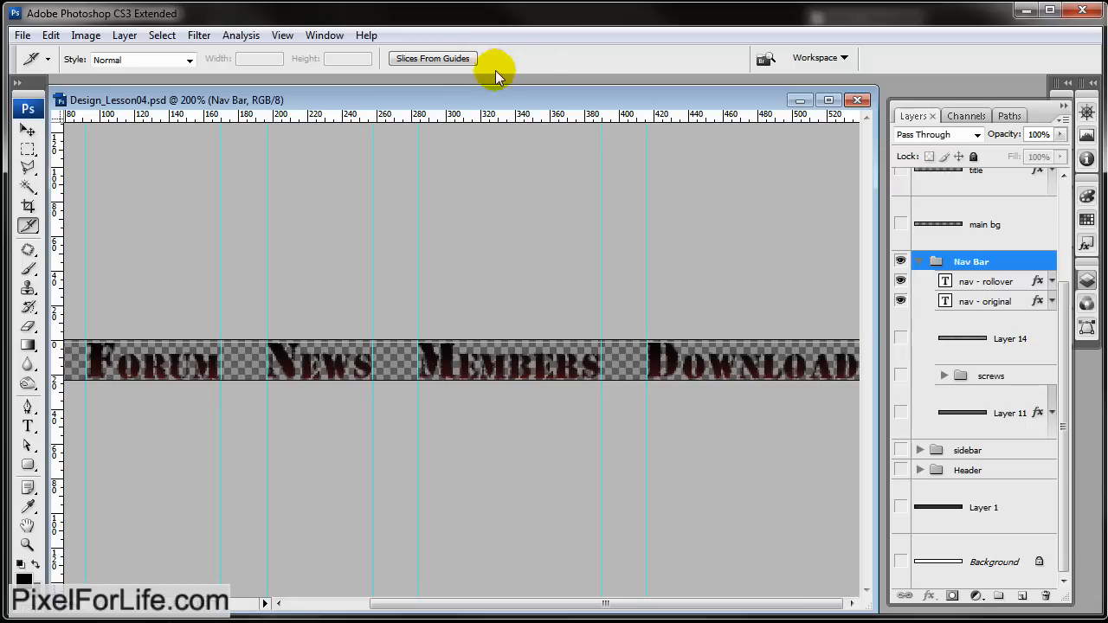
{"action": "left_click", "coordinate": [432, 58]}
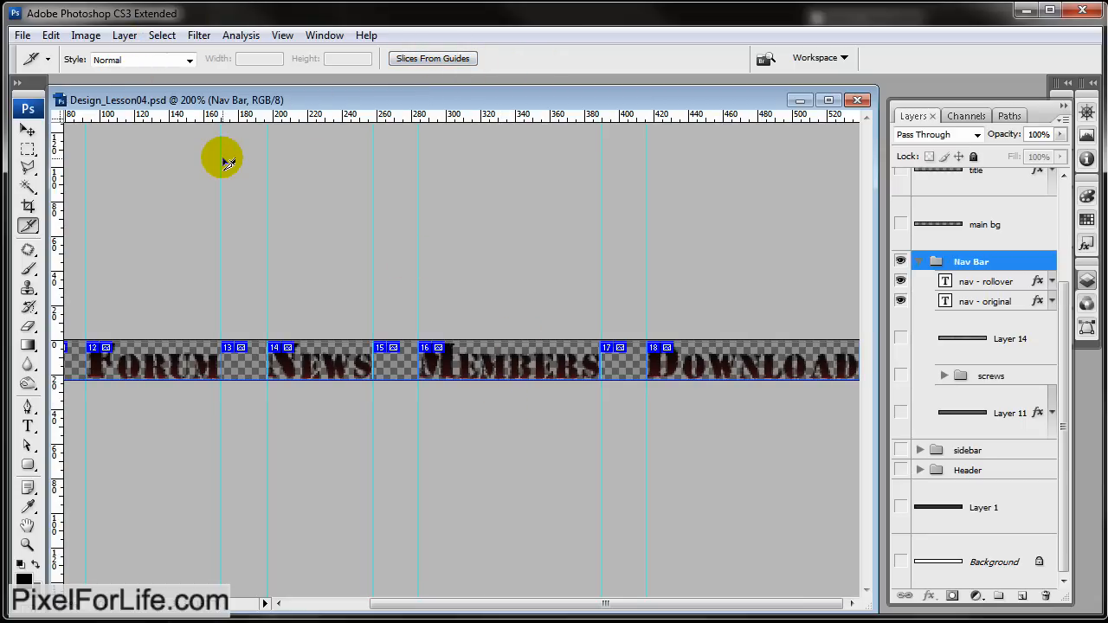
{"action": "key", "text": "ctrl+alt+shift+s"}
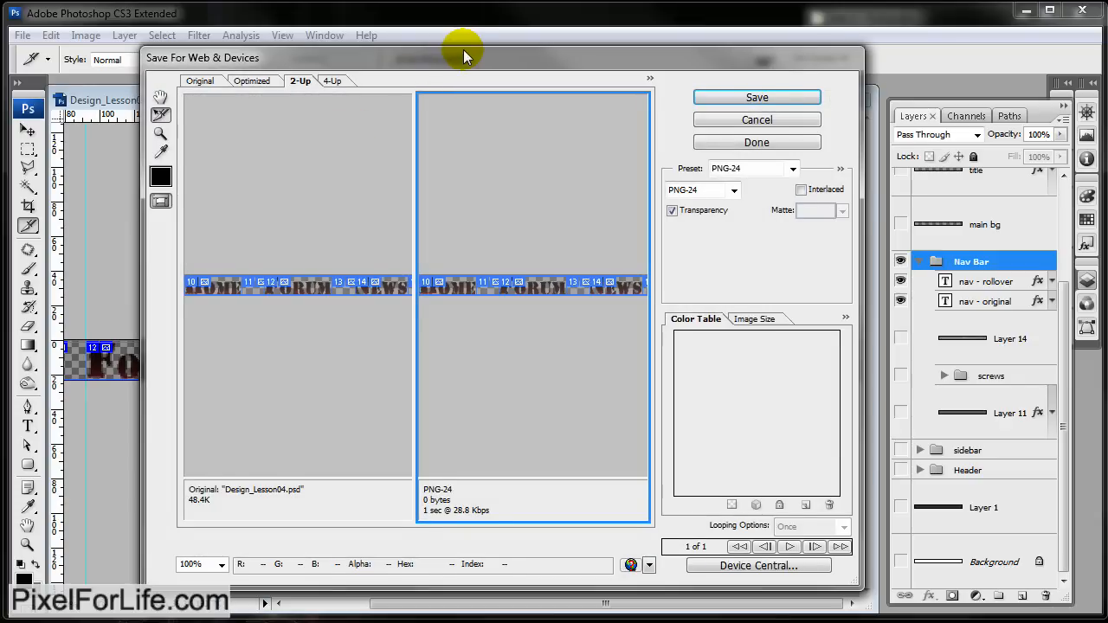
{"action": "left_click", "coordinate": [759, 99]}
{"action": "left_click_drag", "start_coordinate": [609, 105], "coordinate": [650, 77]}
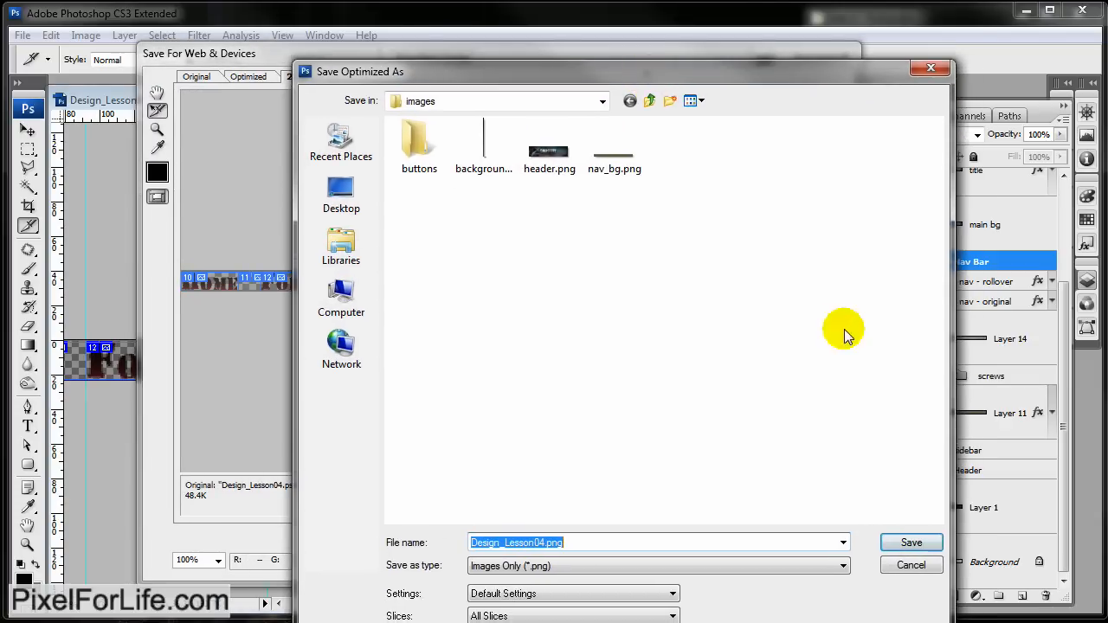
{"action": "left_click", "coordinate": [914, 566]}
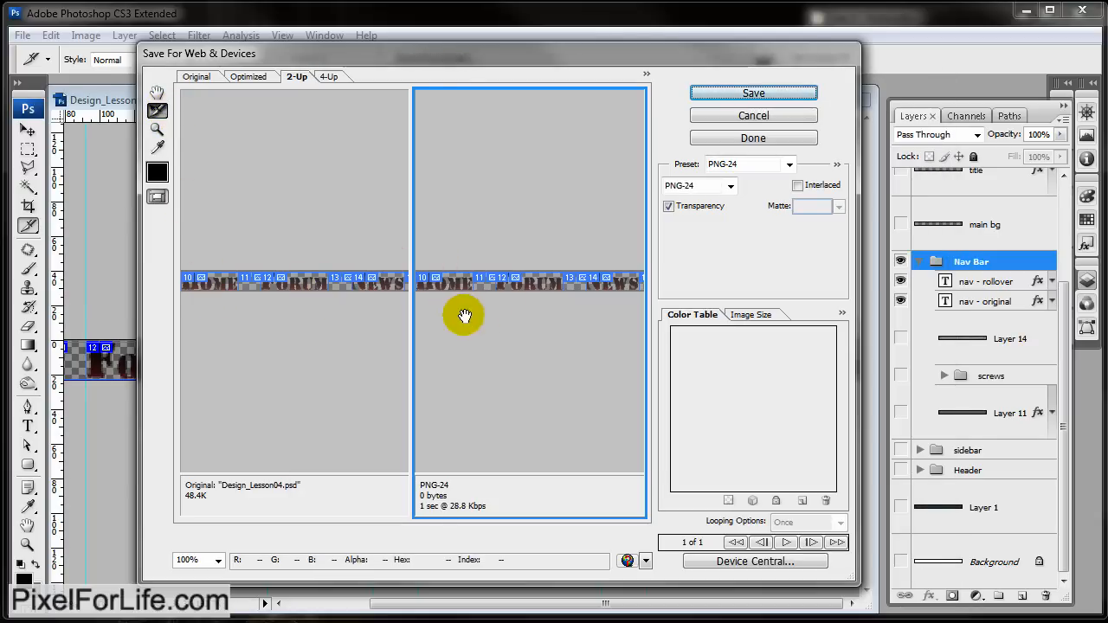
{"action": "key", "text": "Return"}
{"action": "left_click", "coordinate": [914, 563]}
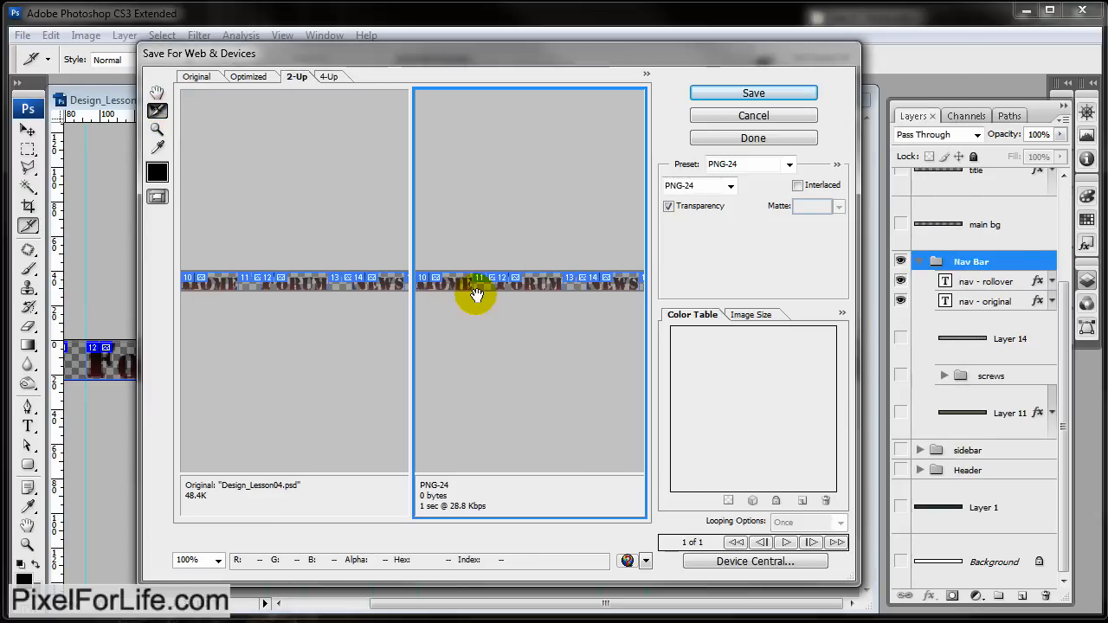
Select the Home, Forum, News, Members and Download slices together in the export preview
{"action": "left_click_drag", "start_coordinate": [544, 317], "coordinate": [490, 308]}
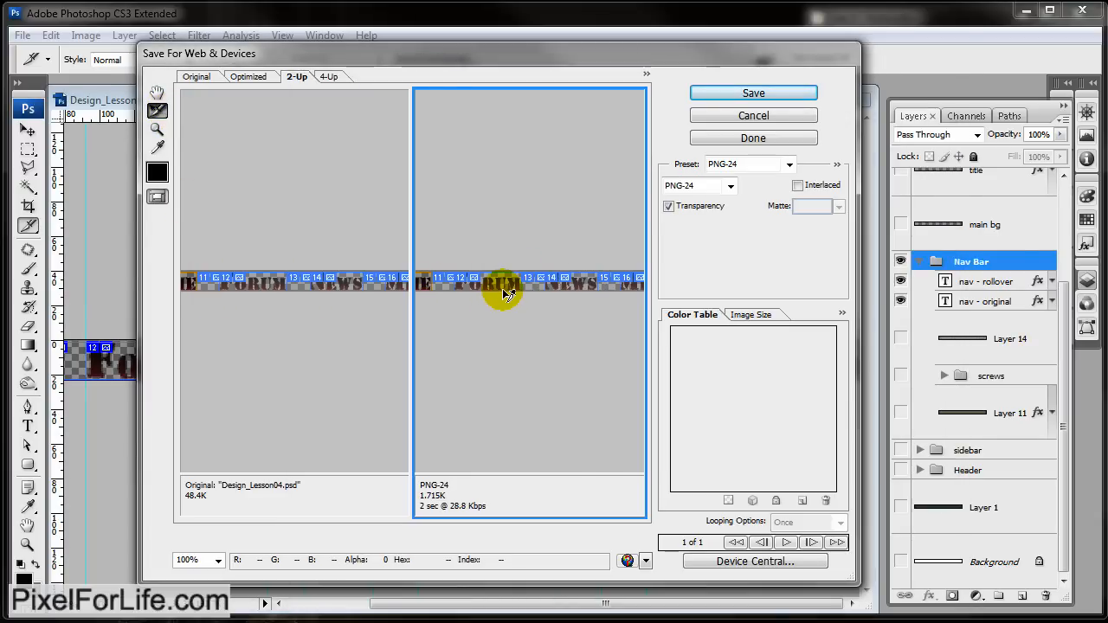
{"action": "left_click", "coordinate": [506, 286]}
{"action": "left_click_drag", "start_coordinate": [574, 313], "coordinate": [531, 300]}
{"action": "left_click", "coordinate": [545, 288]}
{"action": "left_click_drag", "start_coordinate": [591, 339], "coordinate": [486, 308]}
{"action": "left_click", "coordinate": [519, 286]}
{"action": "left_click_drag", "start_coordinate": [613, 344], "coordinate": [497, 332]}
{"action": "left_click", "coordinate": [597, 291]}
Save the sliced rollover navigation text as PNG-24 files using the Images Only type
{"action": "left_click", "coordinate": [767, 94]}
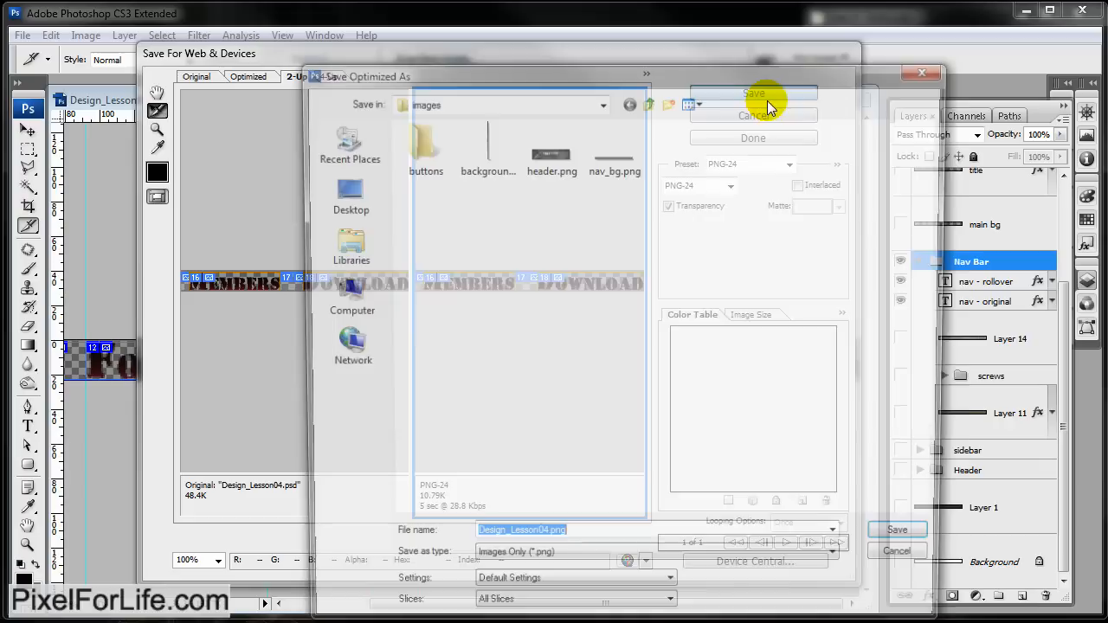
{"action": "left_click", "coordinate": [478, 534]}
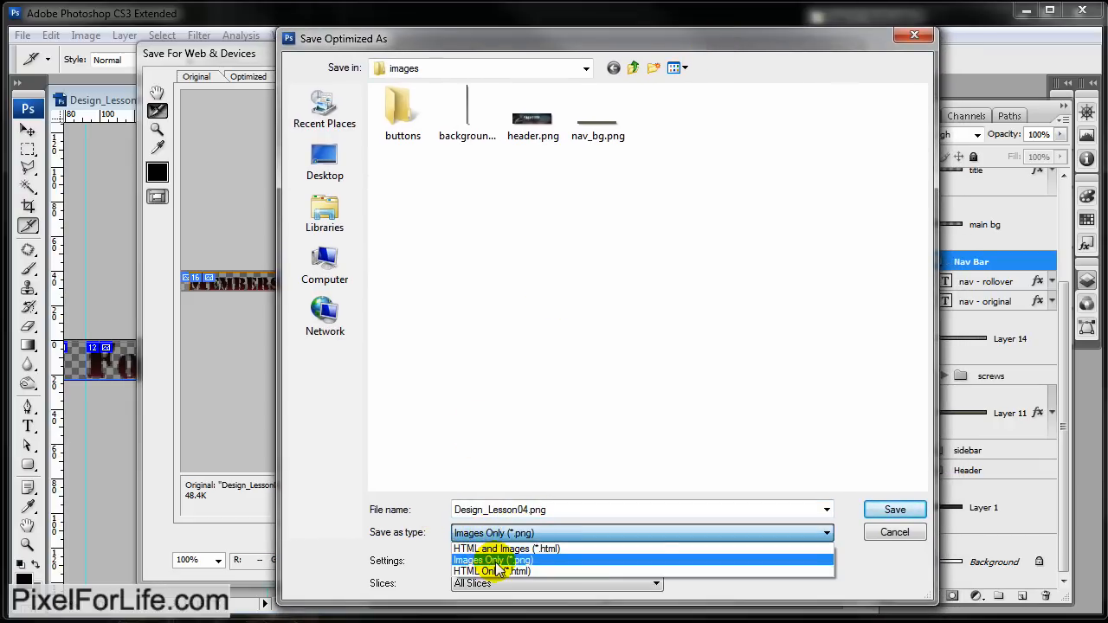
{"action": "left_click", "coordinate": [496, 561]}
{"action": "left_click", "coordinate": [579, 511]}
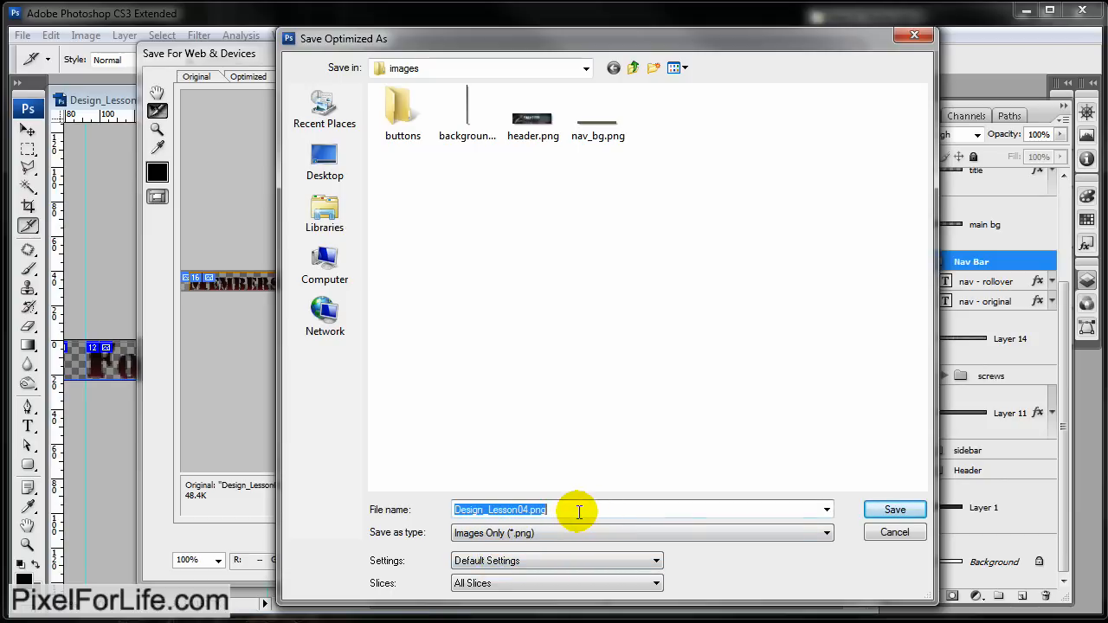
{"action": "left_click", "coordinate": [916, 511]}
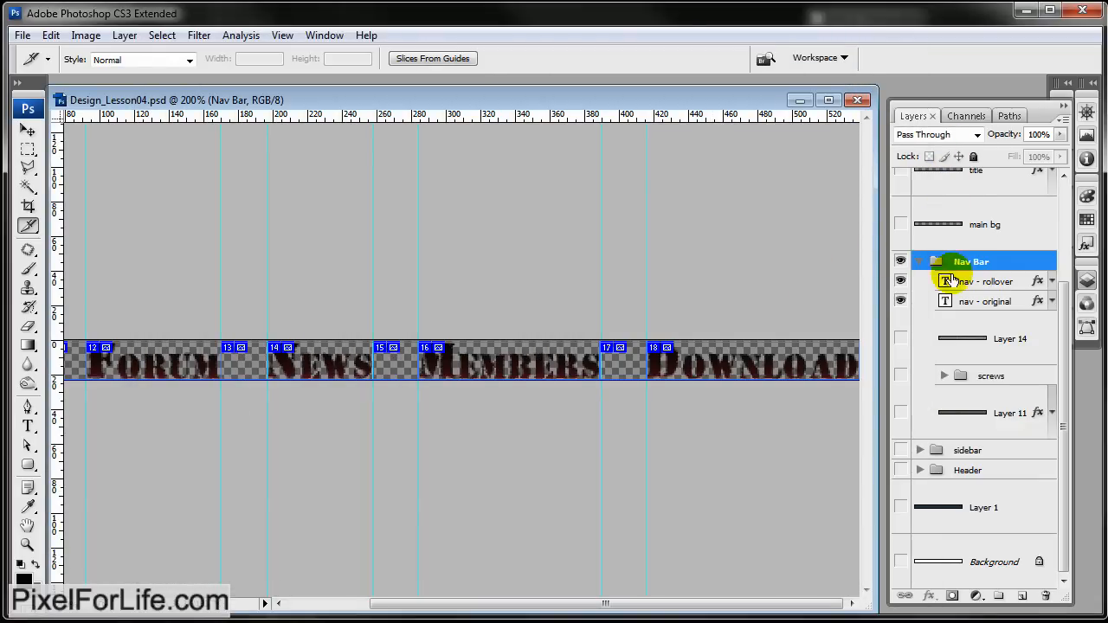
Hide the nav - rollover layer and check the sliced original navigation text in the Save For Web & Devices preview
{"action": "left_click", "coordinate": [900, 284]}
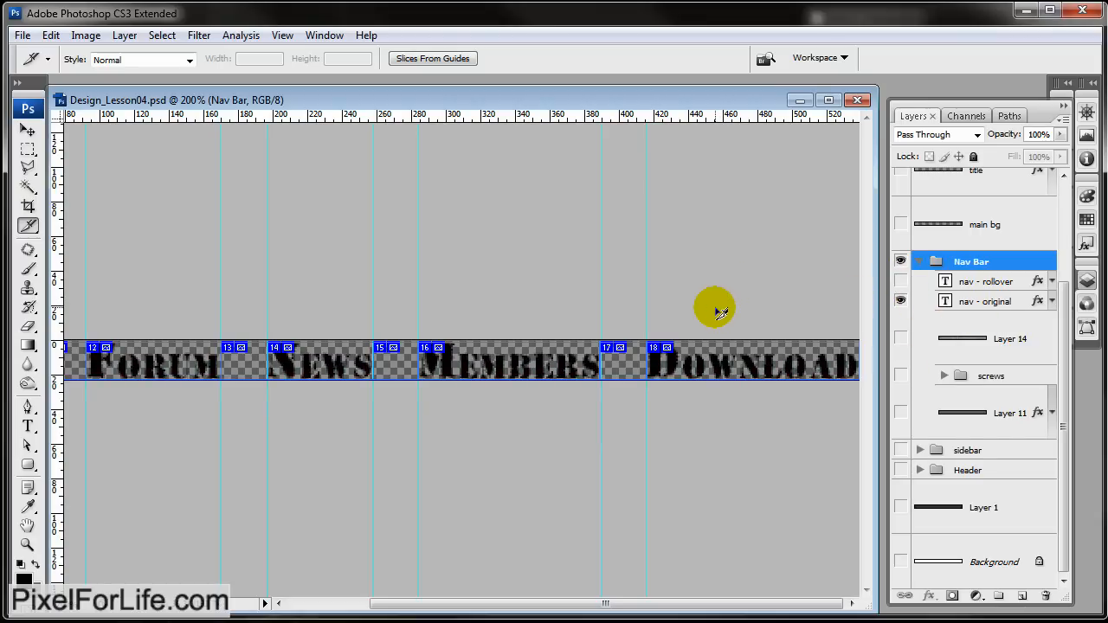
{"action": "key", "text": "ctrl+alt+shift+s"}
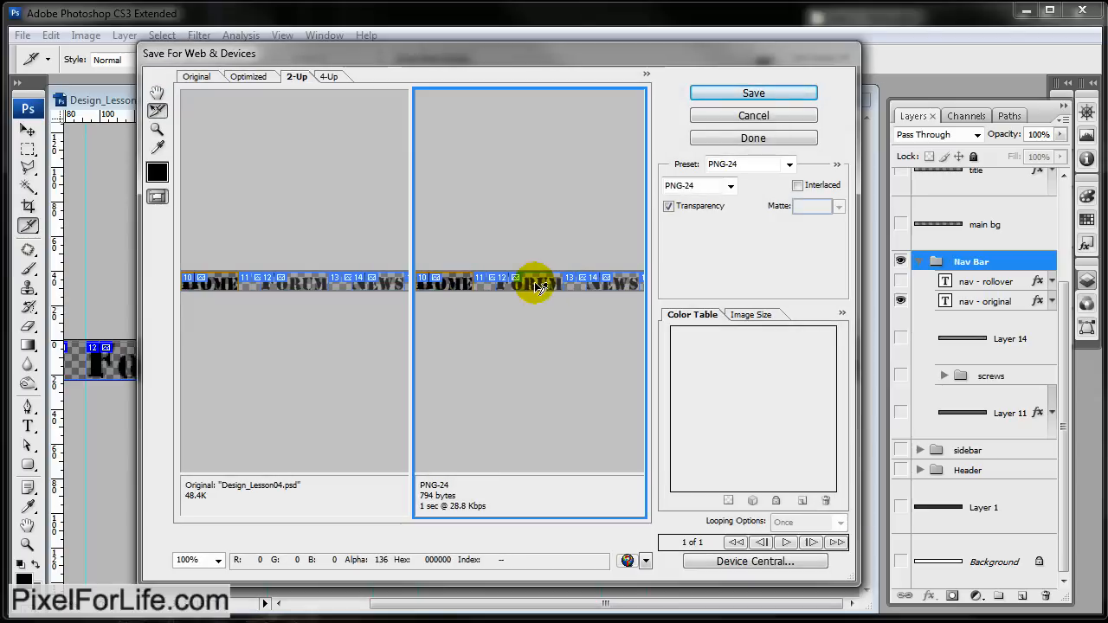
{"action": "left_click_drag", "start_coordinate": [619, 280], "coordinate": [482, 366]}
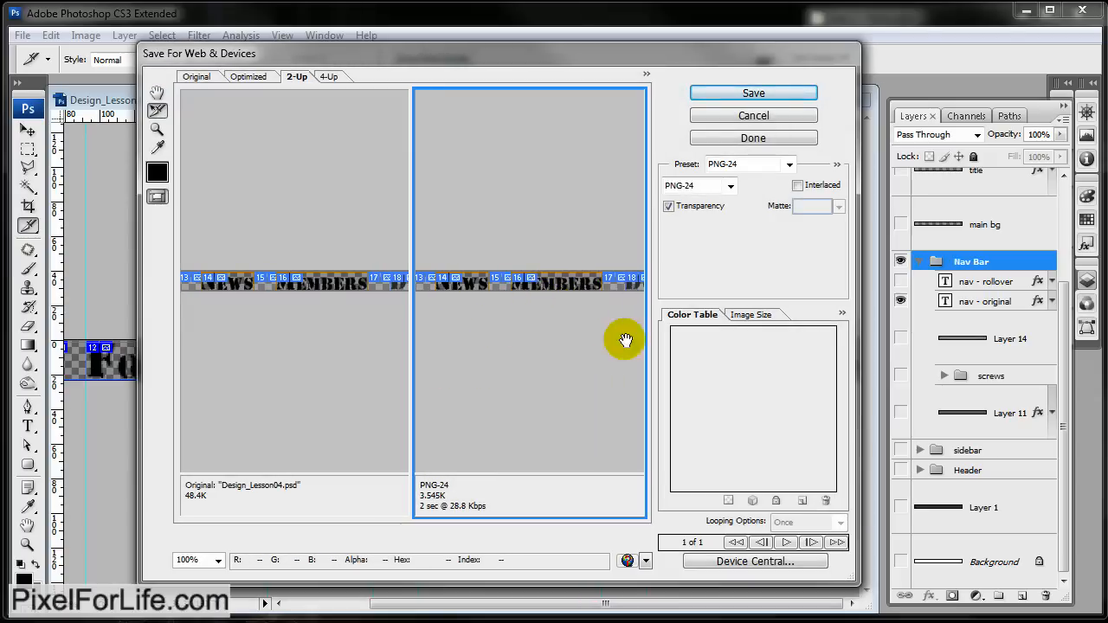
{"action": "left_click_drag", "start_coordinate": [618, 339], "coordinate": [557, 290]}
{"action": "left_click", "coordinate": [761, 95]}
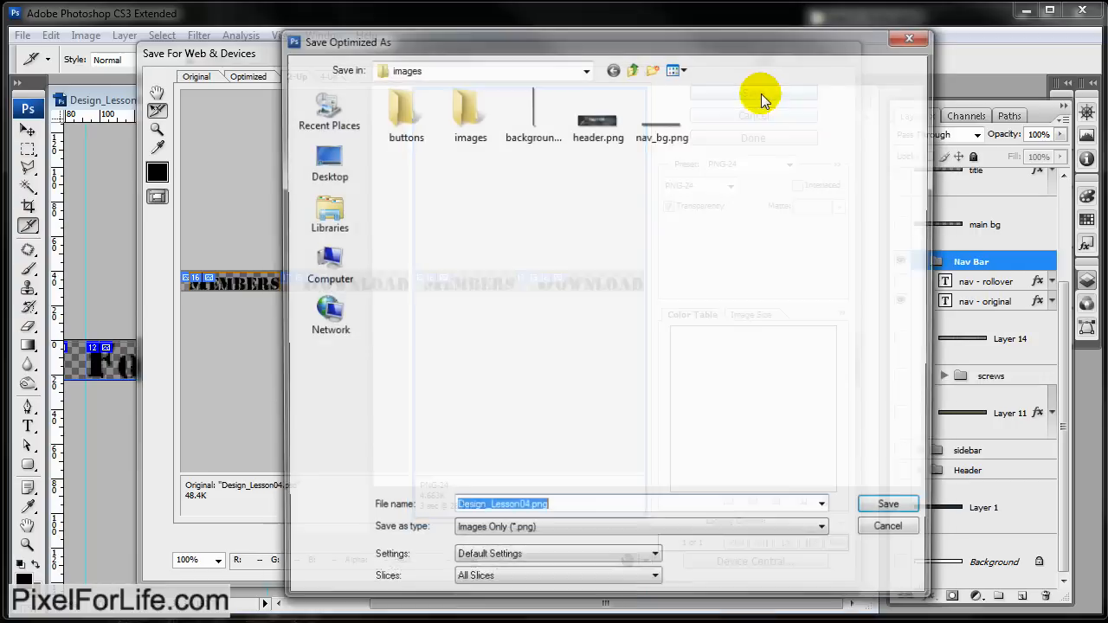
{"action": "left_click", "coordinate": [881, 512]}
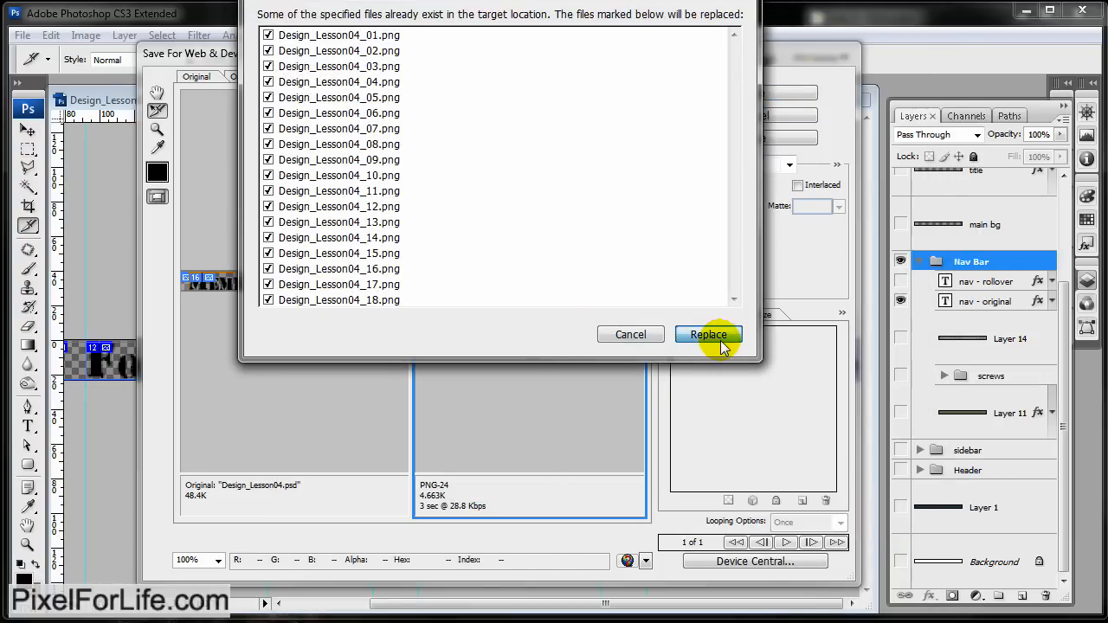
{"action": "left_click", "coordinate": [631, 334]}
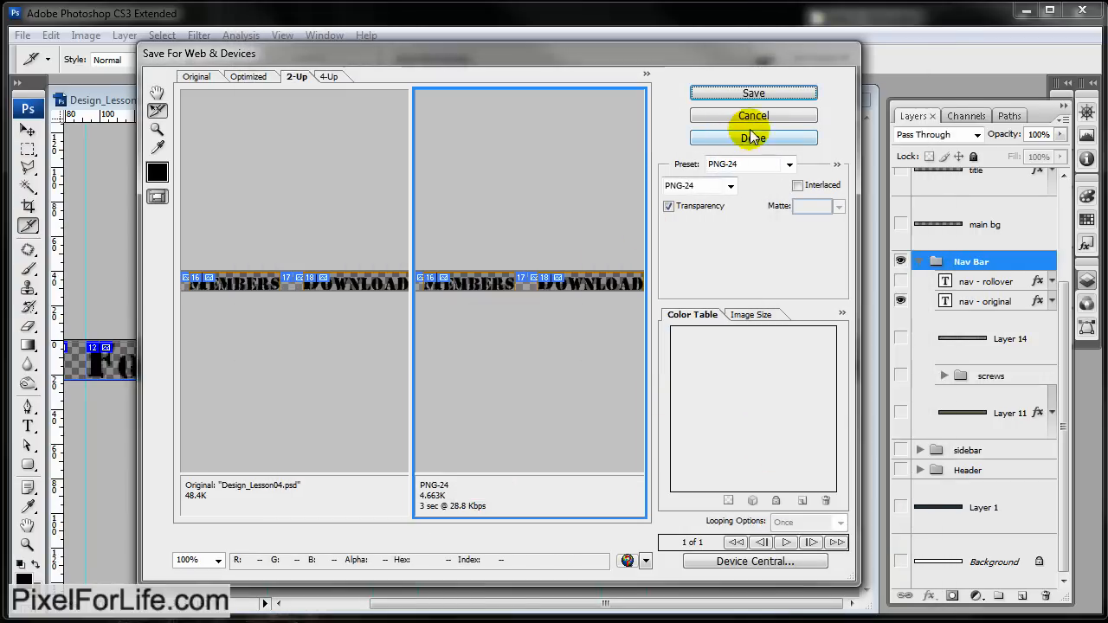
Save the original navigation slices as PNG-24 images under the base name images2 in the images folder
{"action": "left_click", "coordinate": [745, 92]}
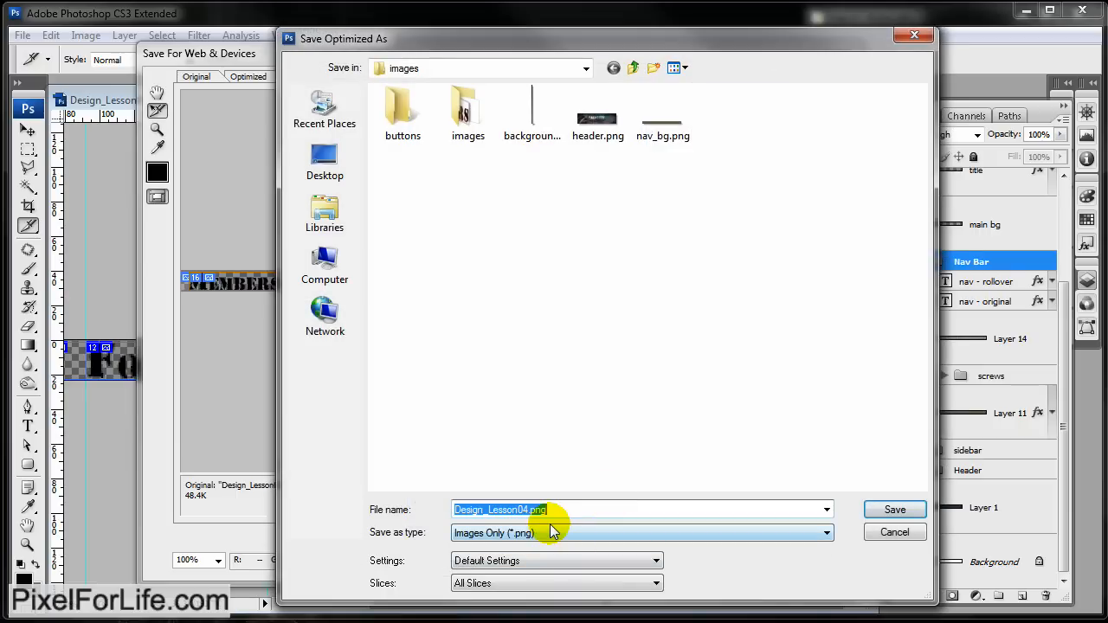
{"action": "type", "text": "imagse"}
{"action": "key", "text": "BackSpace"}
{"action": "key", "text": "BackSpace"}
{"action": "type", "text": "es2"}
{"action": "key", "text": "Return"}
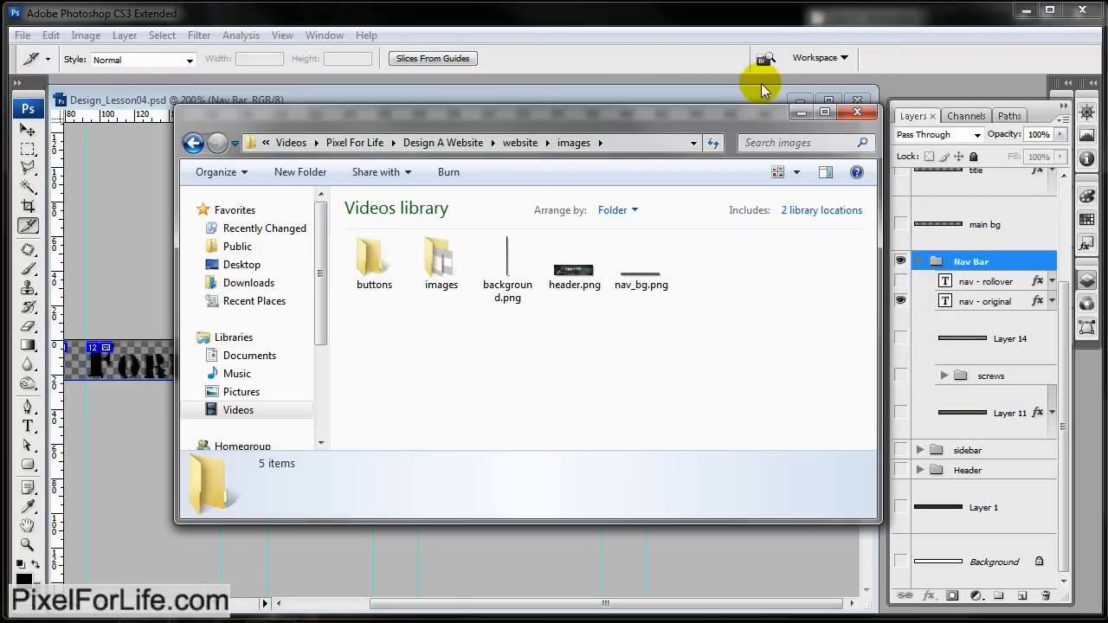
Open the inner images folder and check the exported slice files in List view and in Medium Icons view
{"action": "double_click", "coordinate": [440, 262]}
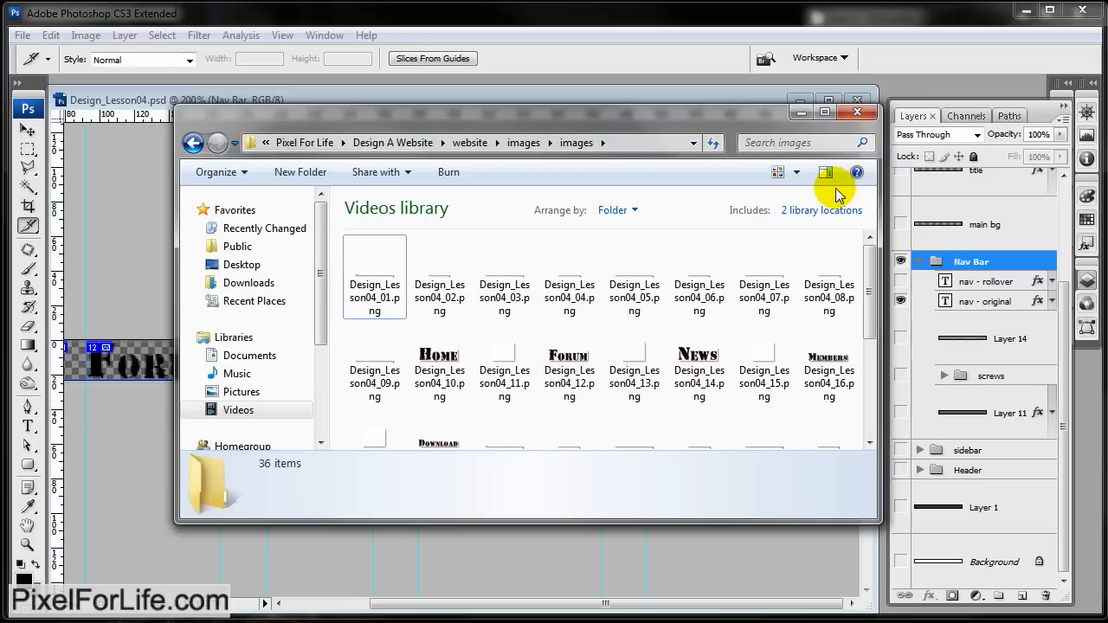
{"action": "left_click", "coordinate": [805, 176]}
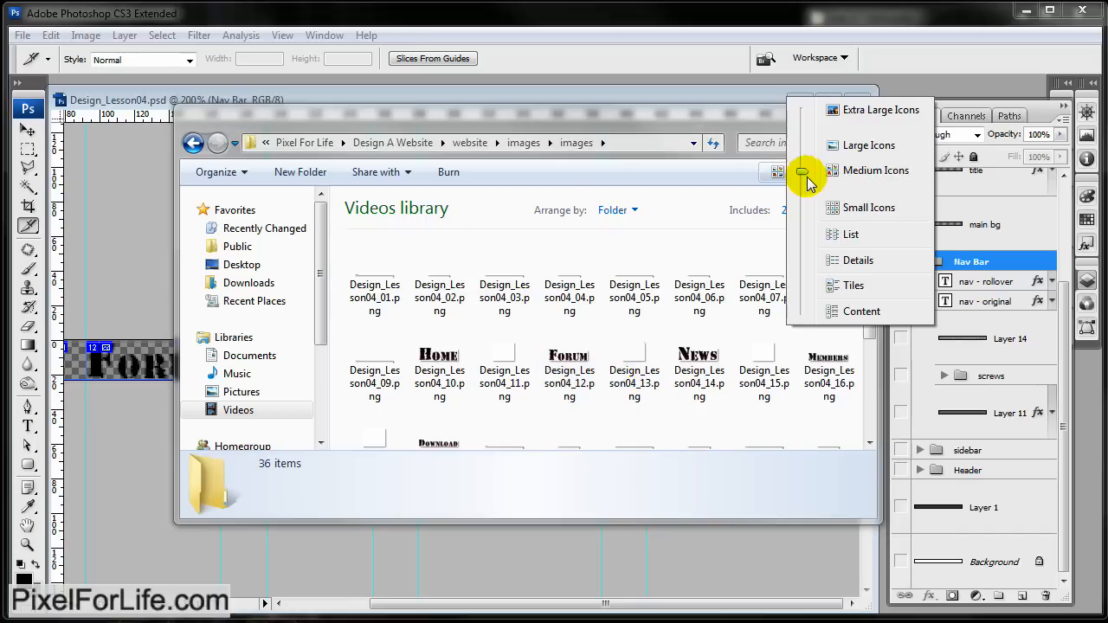
{"action": "left_click", "coordinate": [851, 235]}
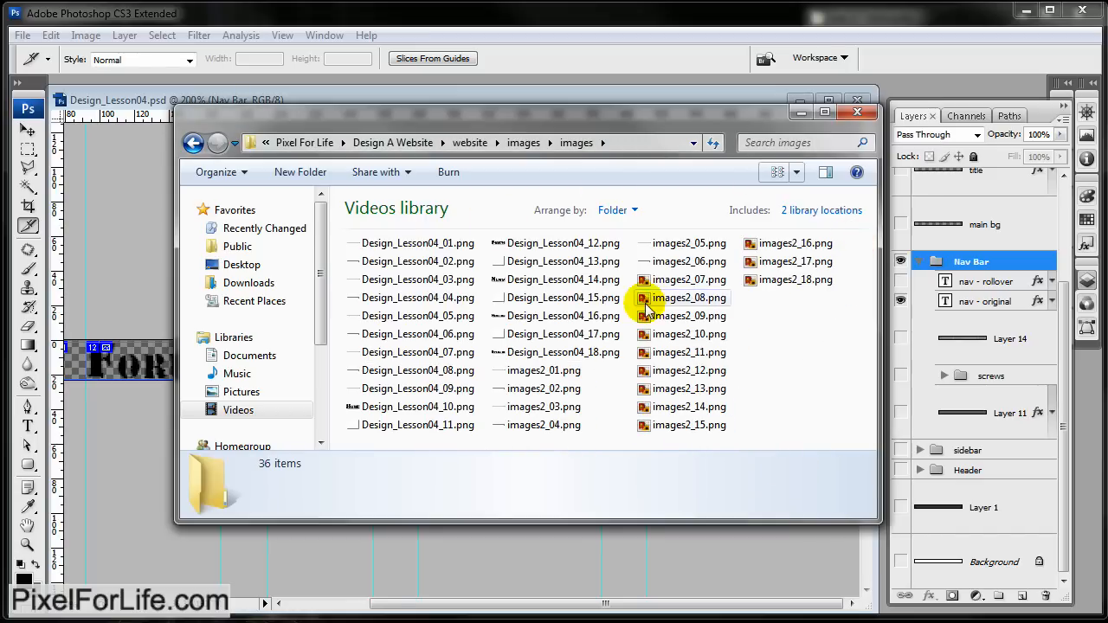
{"action": "left_click", "coordinate": [798, 174]}
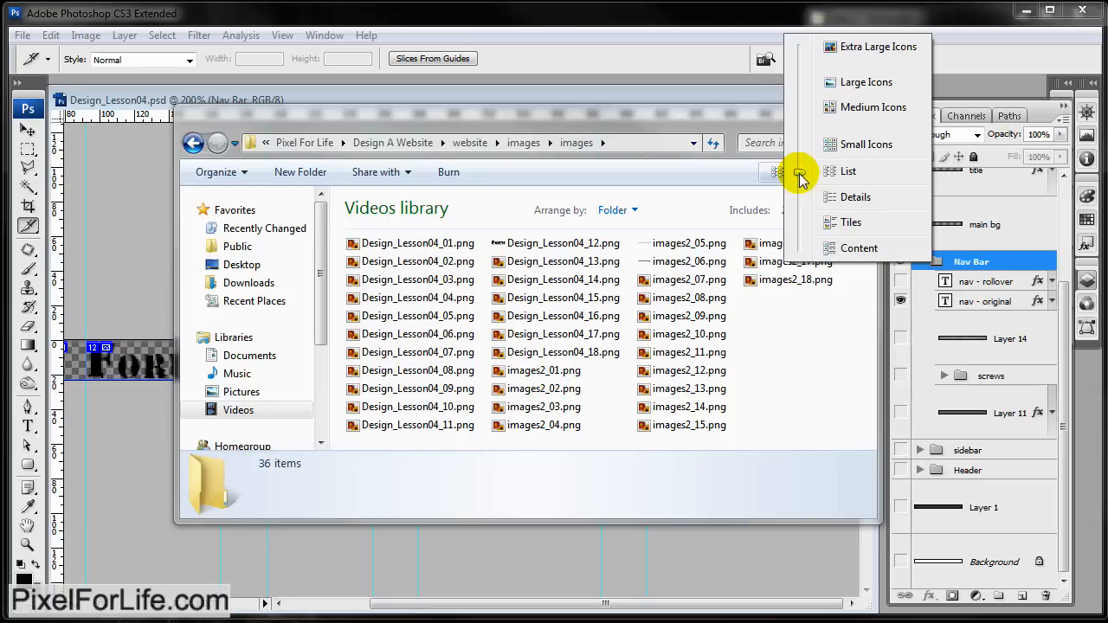
{"action": "left_click", "coordinate": [873, 106]}
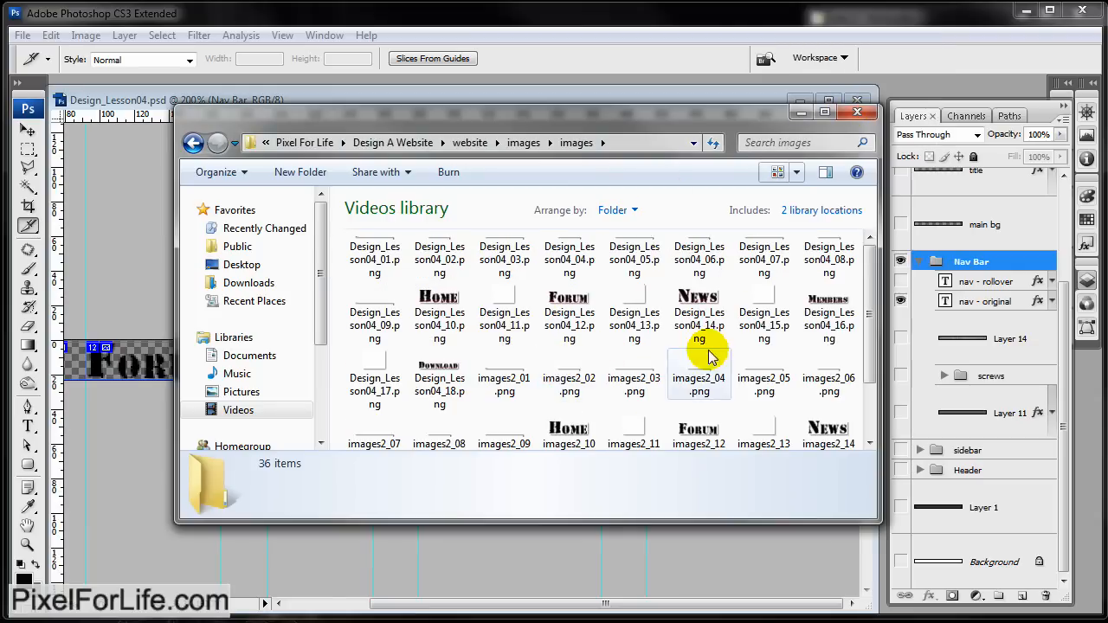
Move the Home, Forum, News, Members and Download images of both the Design_Lesson04 and images2 sets into the buttons folder
{"action": "left_click", "coordinate": [573, 336]}
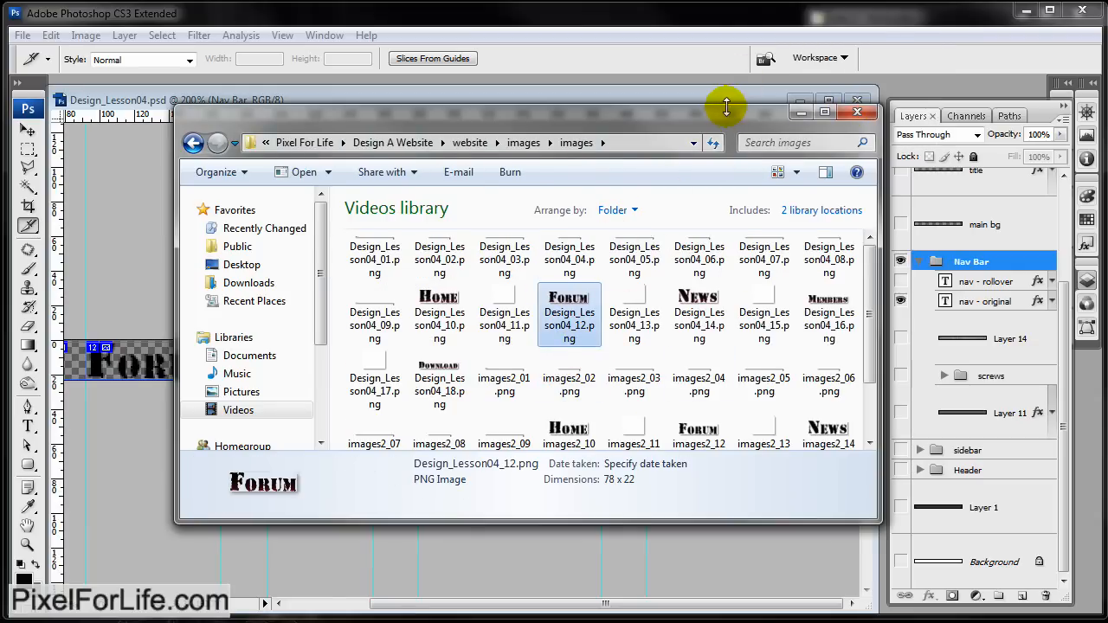
{"action": "left_click_drag", "start_coordinate": [726, 107], "coordinate": [726, 19]}
{"action": "left_click", "coordinate": [446, 236]}
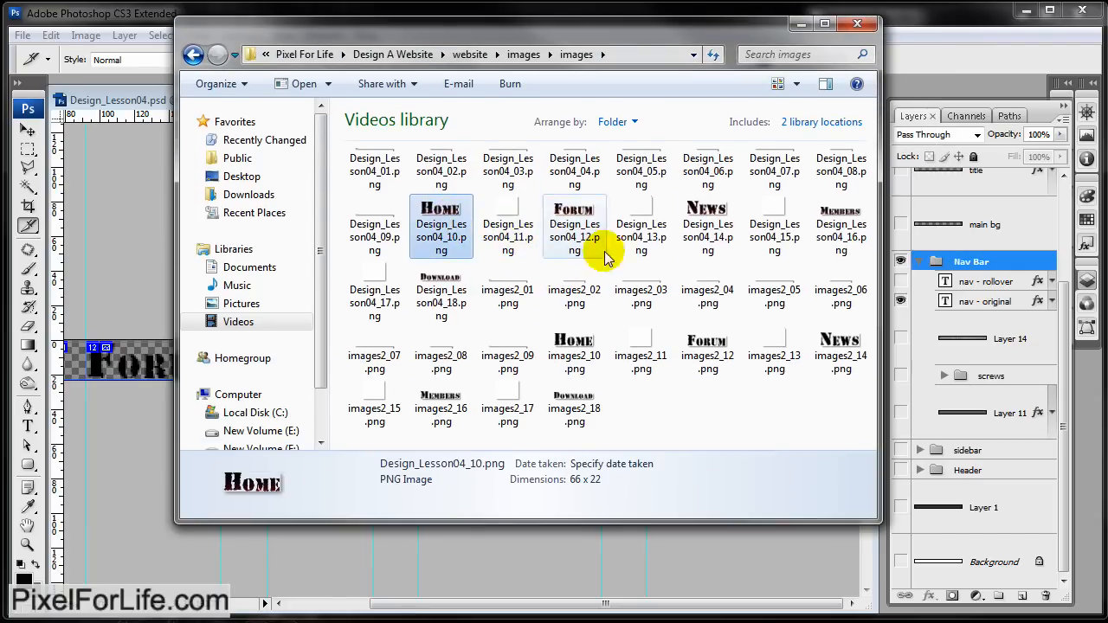
{"action": "left_click", "coordinate": [598, 247], "text": "ctrl"}
{"action": "left_click", "coordinate": [733, 224], "text": "ctrl"}
{"action": "left_click", "coordinate": [840, 232], "text": "ctrl"}
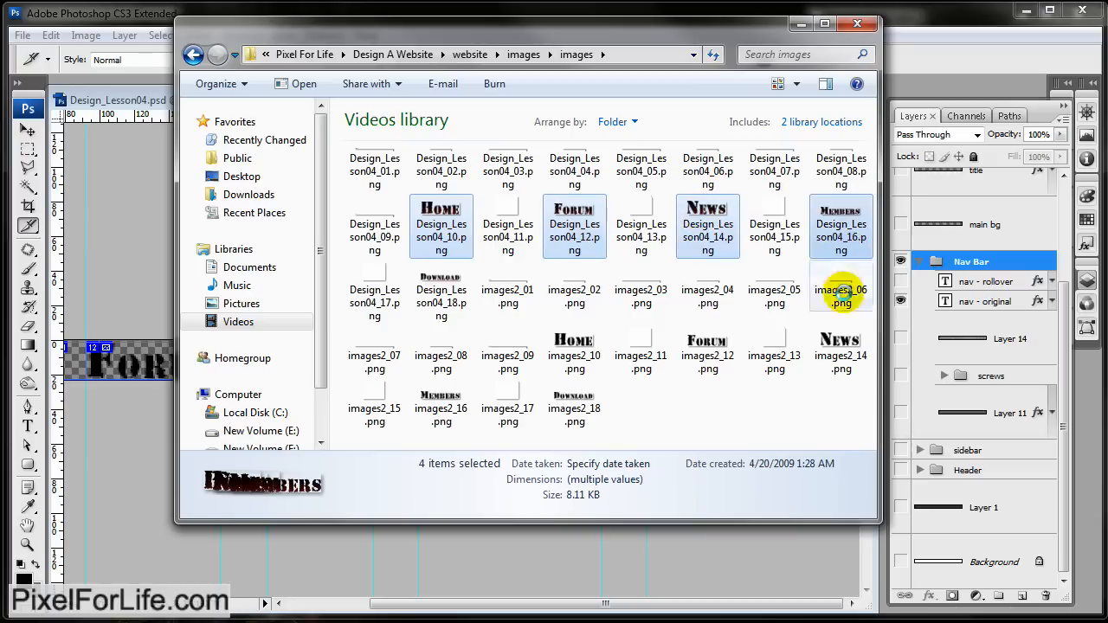
{"action": "left_click", "coordinate": [843, 365], "text": "ctrl"}
{"action": "left_click", "coordinate": [708, 355], "text": "ctrl"}
{"action": "left_click", "coordinate": [574, 355], "text": "ctrl"}
{"action": "left_click", "coordinate": [443, 294], "text": "ctrl"}
{"action": "left_click", "coordinate": [459, 412], "text": "ctrl"}
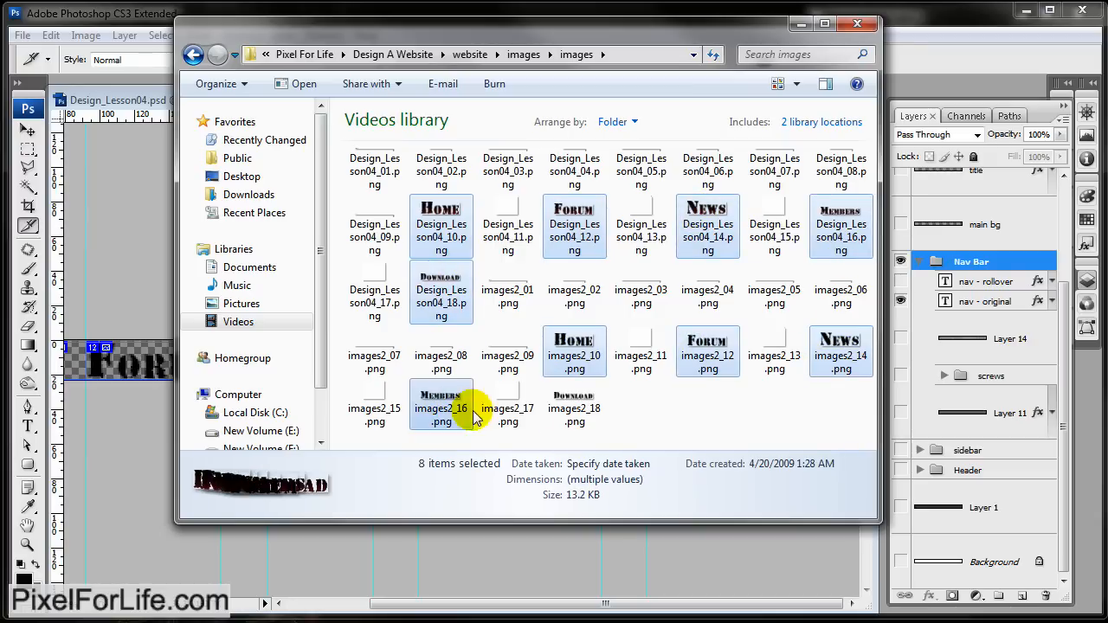
{"action": "left_click", "coordinate": [573, 405], "text": "ctrl"}
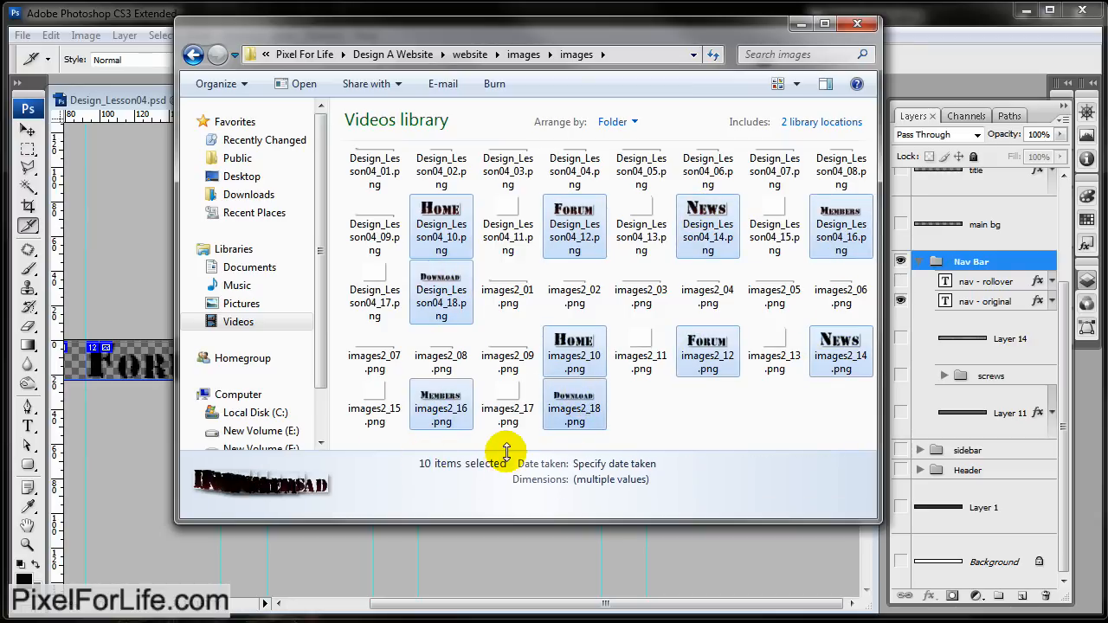
{"action": "left_click", "coordinate": [194, 56]}
{"action": "double_click", "coordinate": [376, 169]}
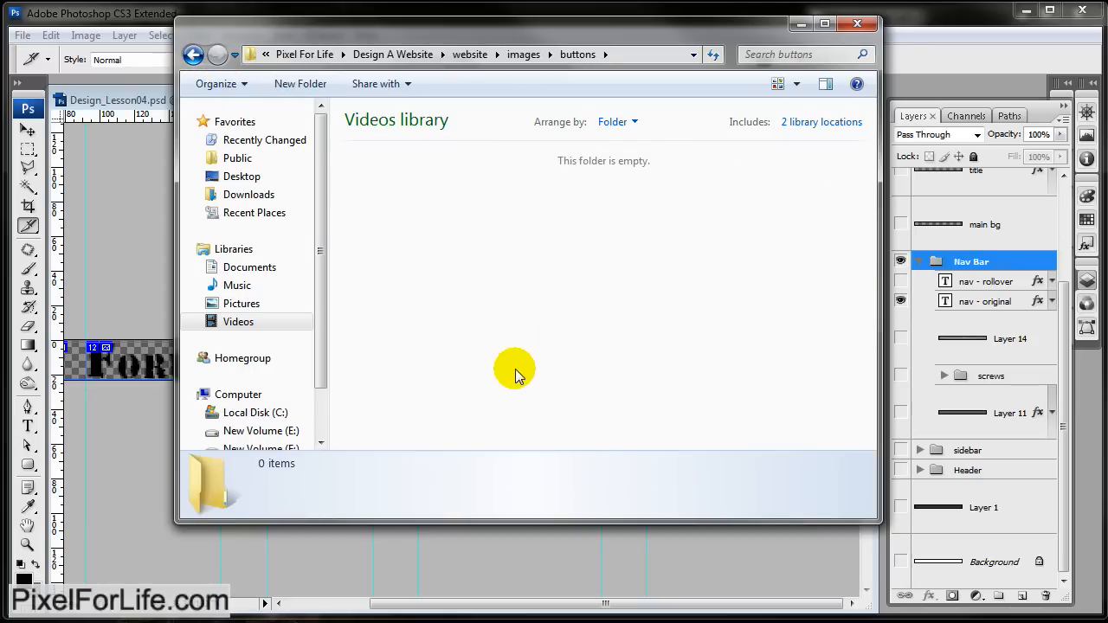
{"action": "key", "text": "ctrl+v"}
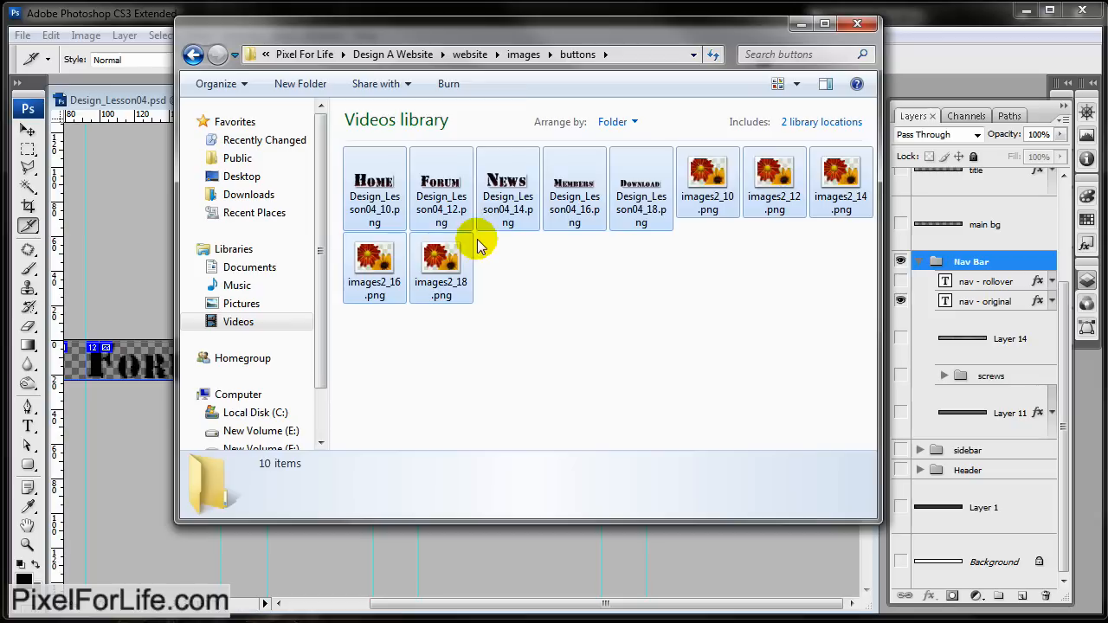
{"action": "left_click", "coordinate": [555, 338]}
Delete the leftover inner images folder and switch back to Photoshop
{"action": "left_click", "coordinate": [194, 55]}
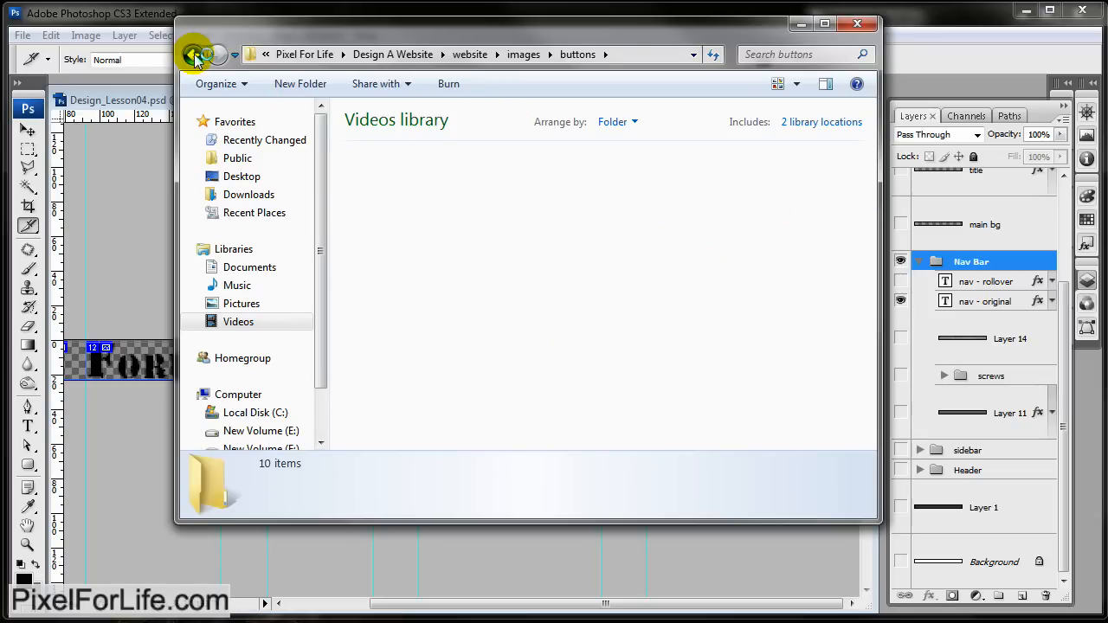
{"action": "left_click", "coordinate": [440, 169]}
{"action": "key", "text": "Delete"}
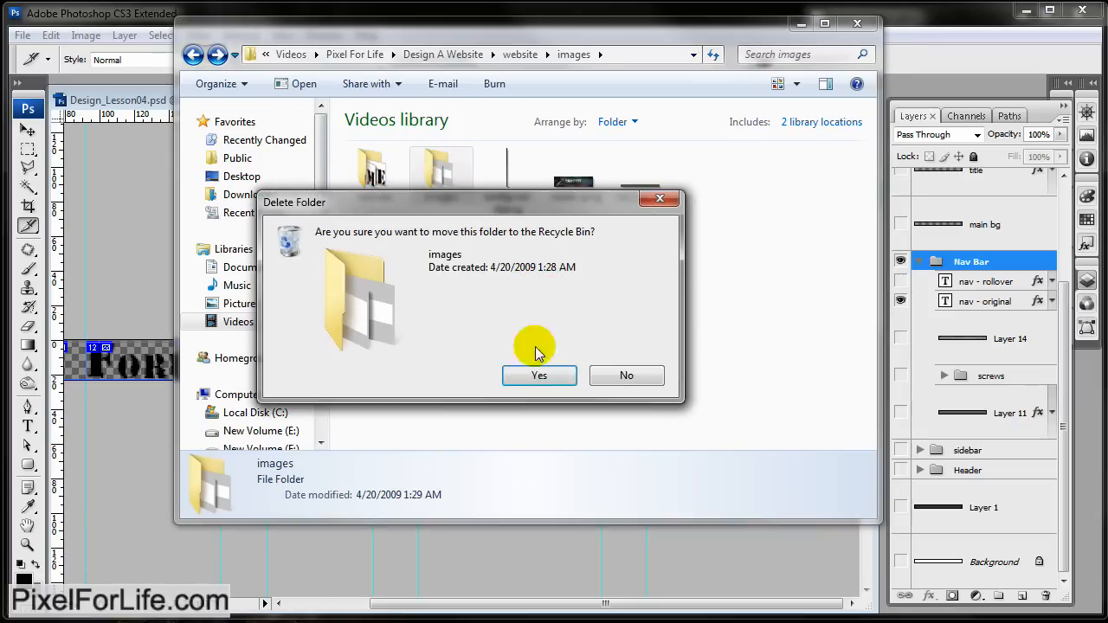
{"action": "left_click", "coordinate": [539, 374]}
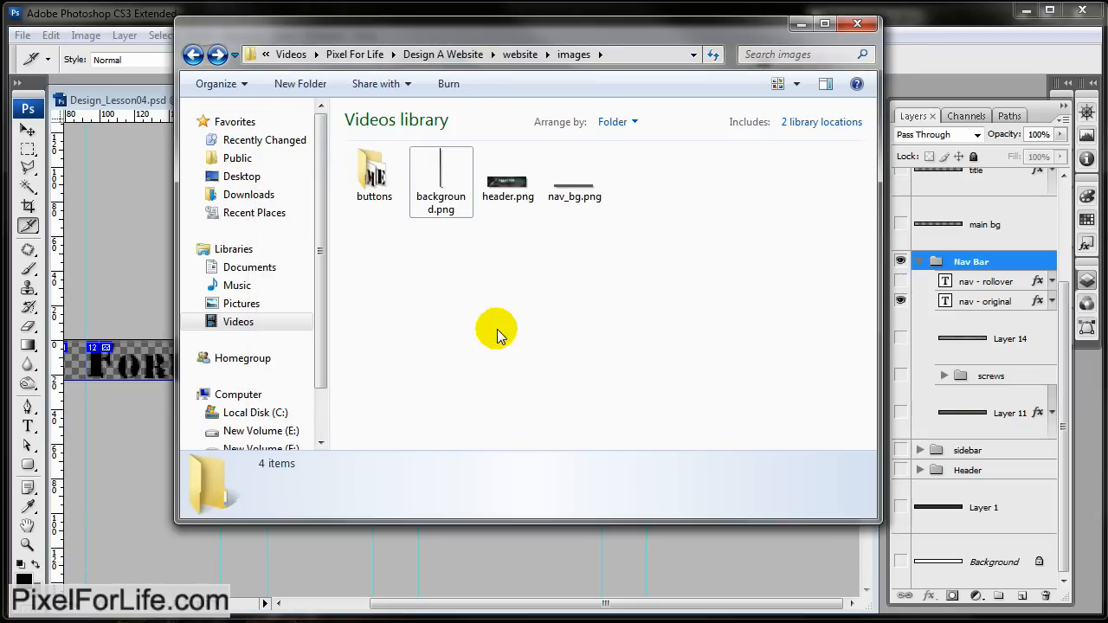
{"action": "left_click", "coordinate": [801, 25]}
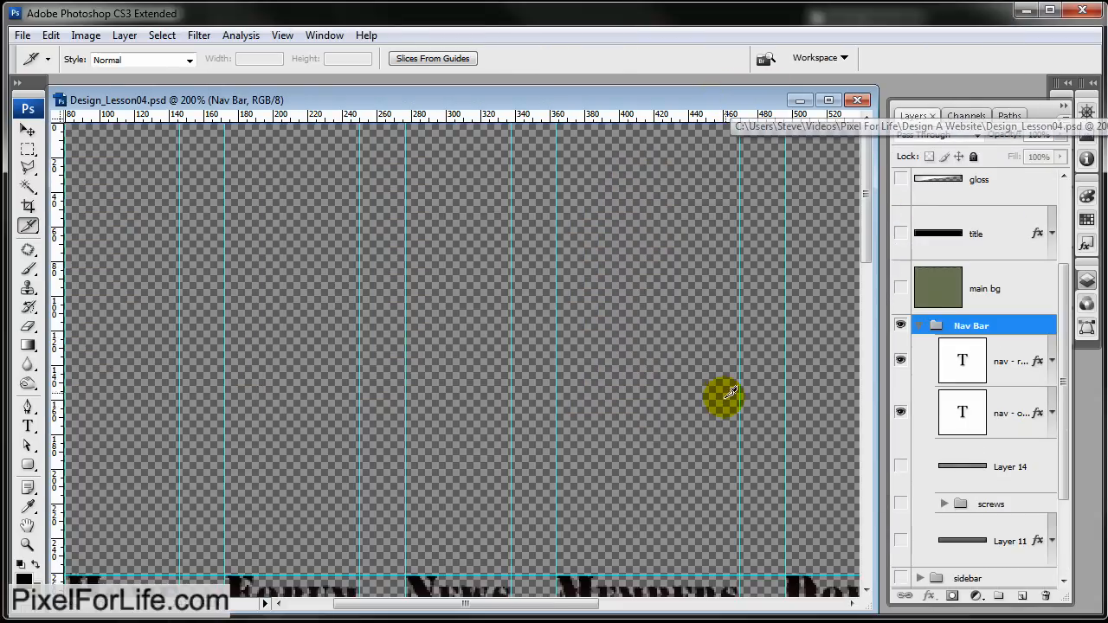
Turn the Nav Bar group's hidden layers back on, collapse and hide the group, and show the sidebar group instead
{"action": "scroll", "coordinate": [730, 394], "scroll_direction": "down", "scroll_amount": 3}
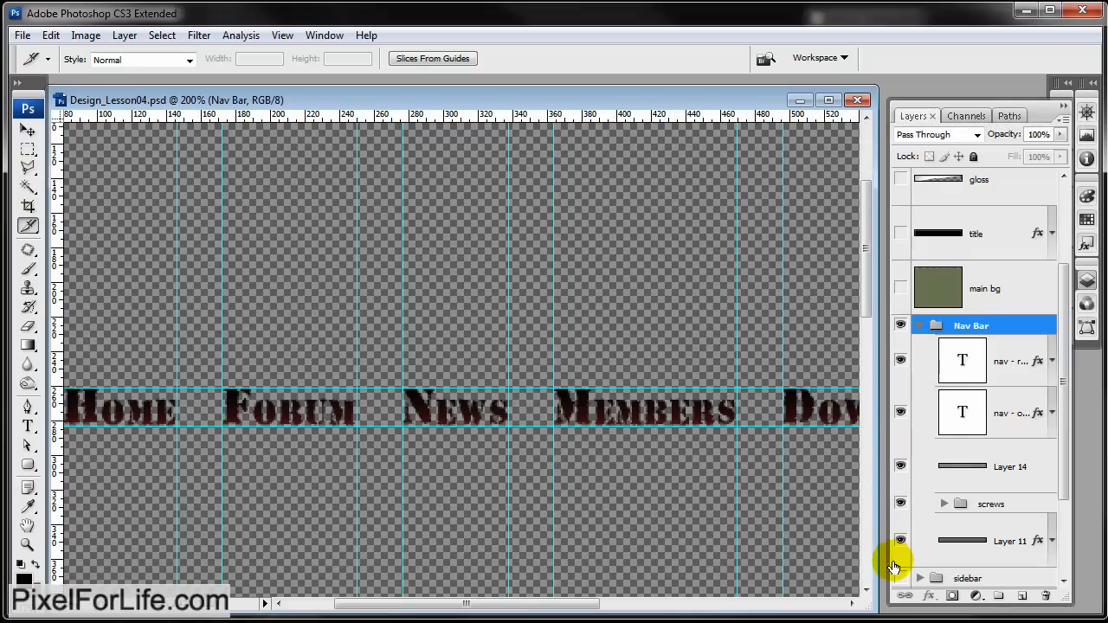
{"action": "left_click", "coordinate": [902, 485]}
{"action": "left_click", "coordinate": [919, 326]}
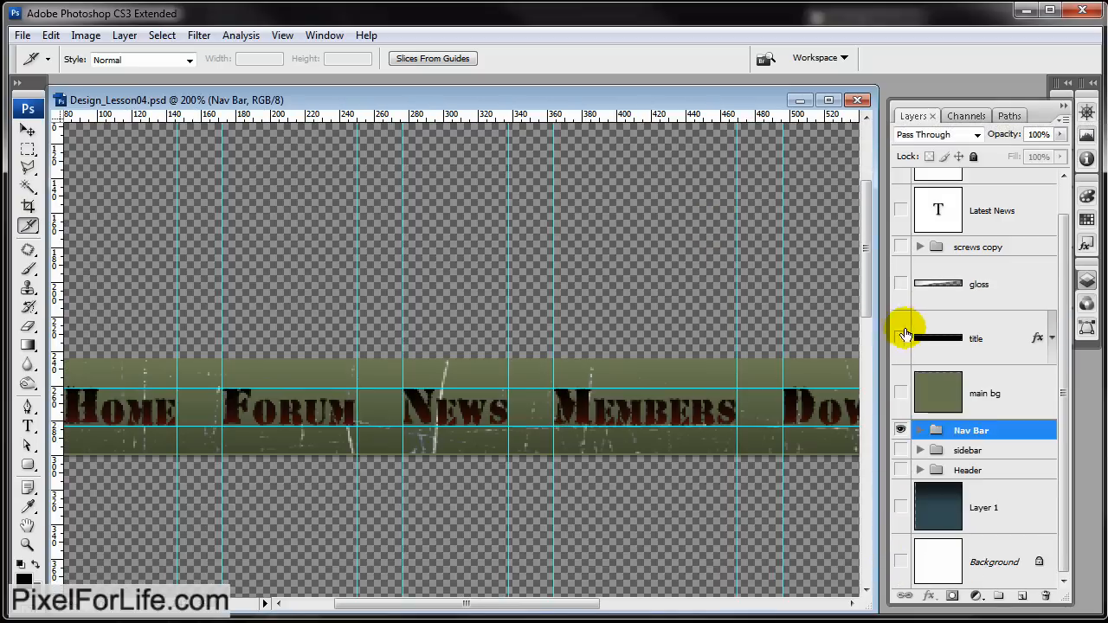
{"action": "left_click", "coordinate": [901, 431]}
{"action": "left_click", "coordinate": [901, 450]}
Trim the canvas to the sidebar panel
{"action": "left_click_drag", "start_coordinate": [603, 374], "coordinate": [218, 136]}
{"action": "key", "text": "ctrl+minus"}
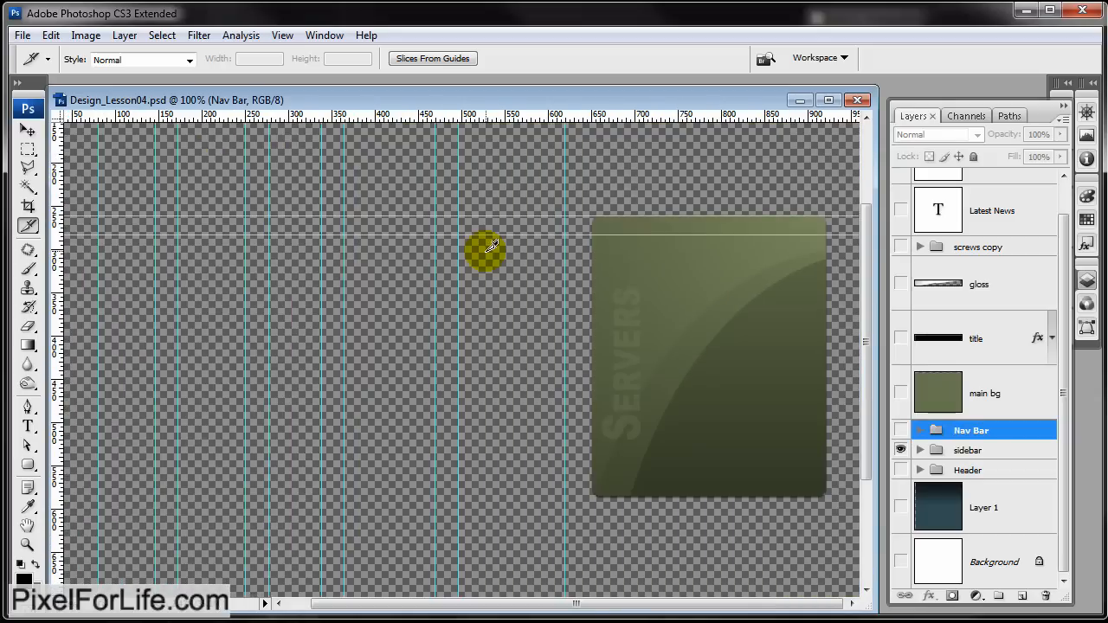
{"action": "scroll", "coordinate": [445, 292], "scroll_direction": "down", "scroll_amount": 2}
{"action": "left_click", "coordinate": [85, 34]}
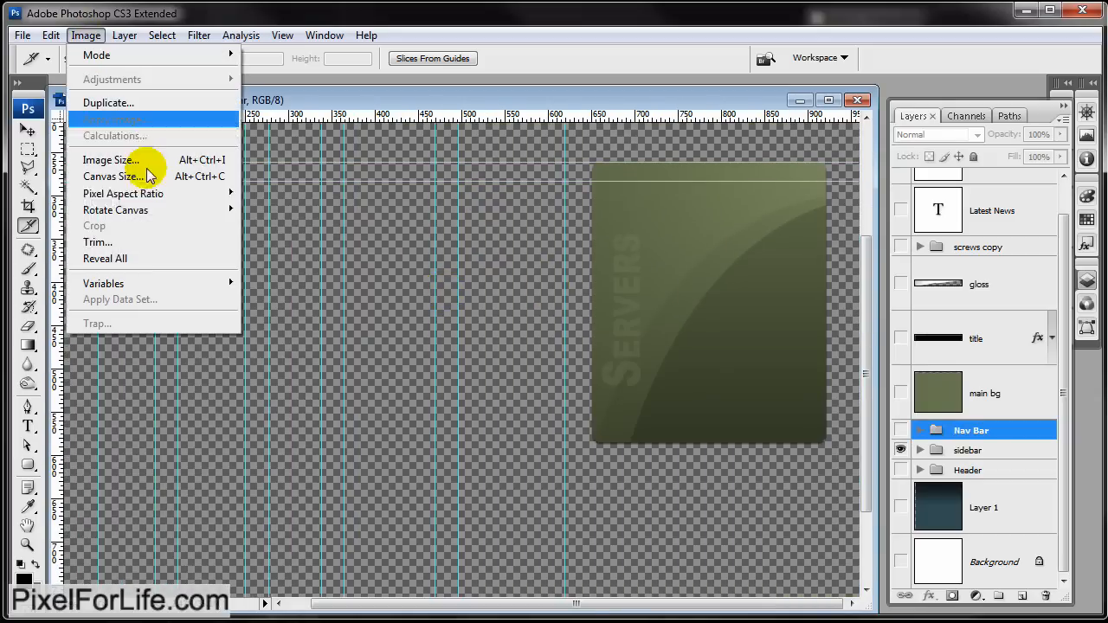
{"action": "left_click", "coordinate": [134, 250]}
{"action": "left_click", "coordinate": [651, 222]}
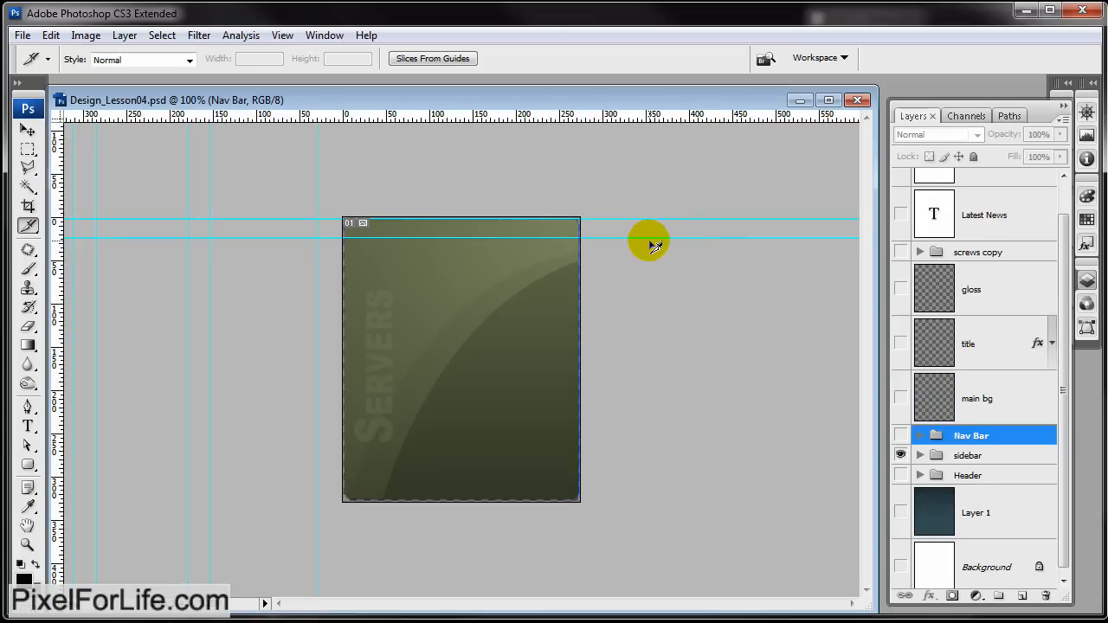
Save the trimmed sidebar for the web as a PNG-24 image named sidebar_bg in the images folder
{"action": "key", "text": "ctrl+alt+shift+s"}
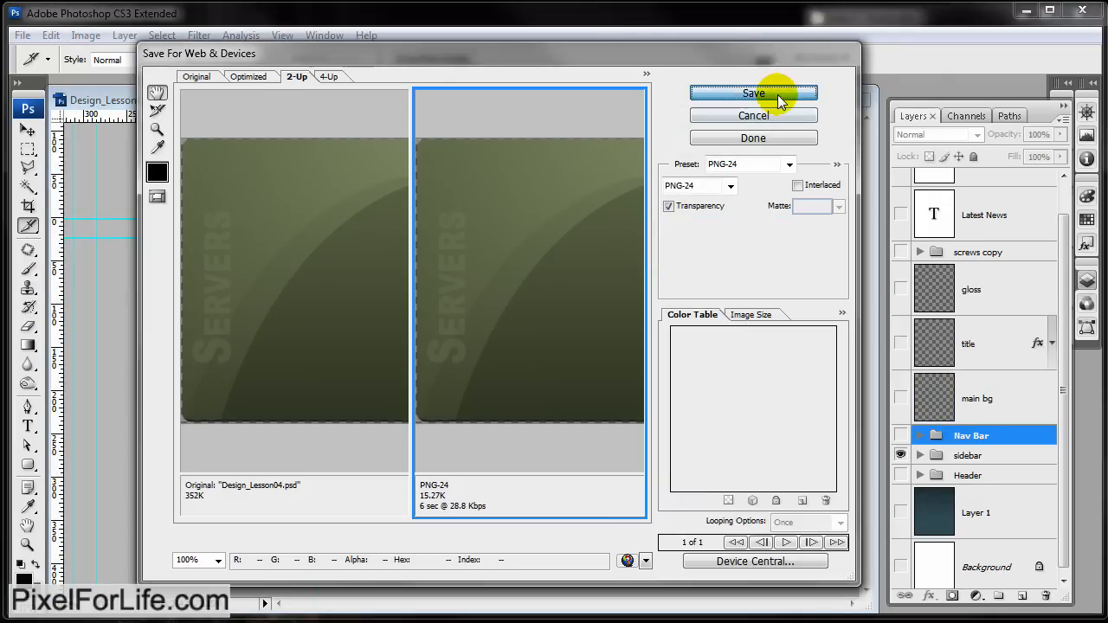
{"action": "left_click", "coordinate": [778, 95]}
{"action": "type", "text": "sidebar_bg"}
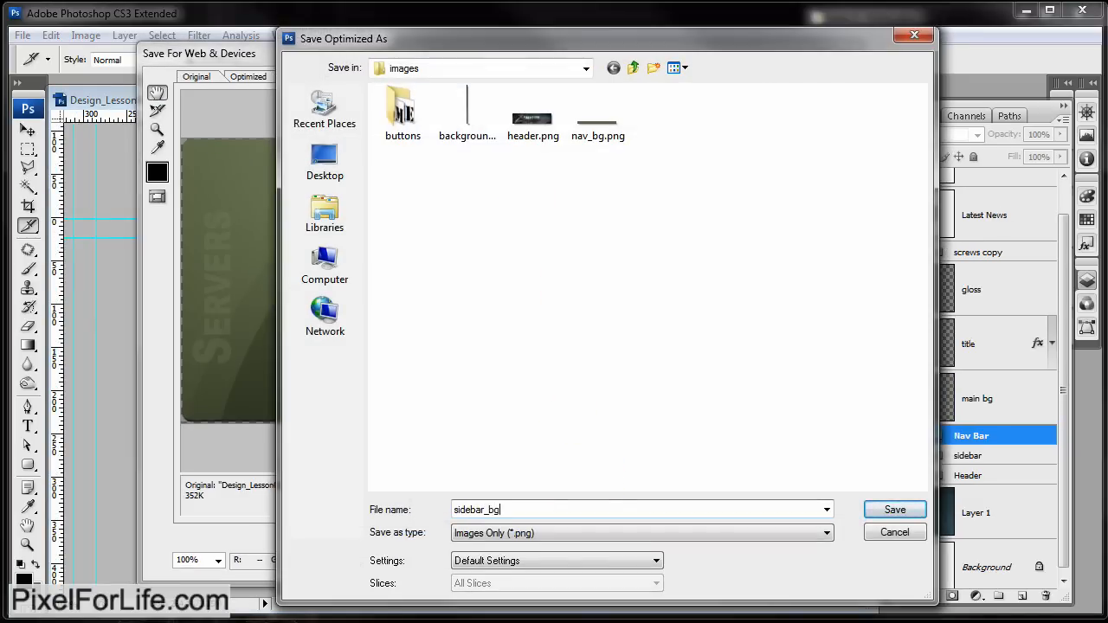
{"action": "key", "text": "Return"}
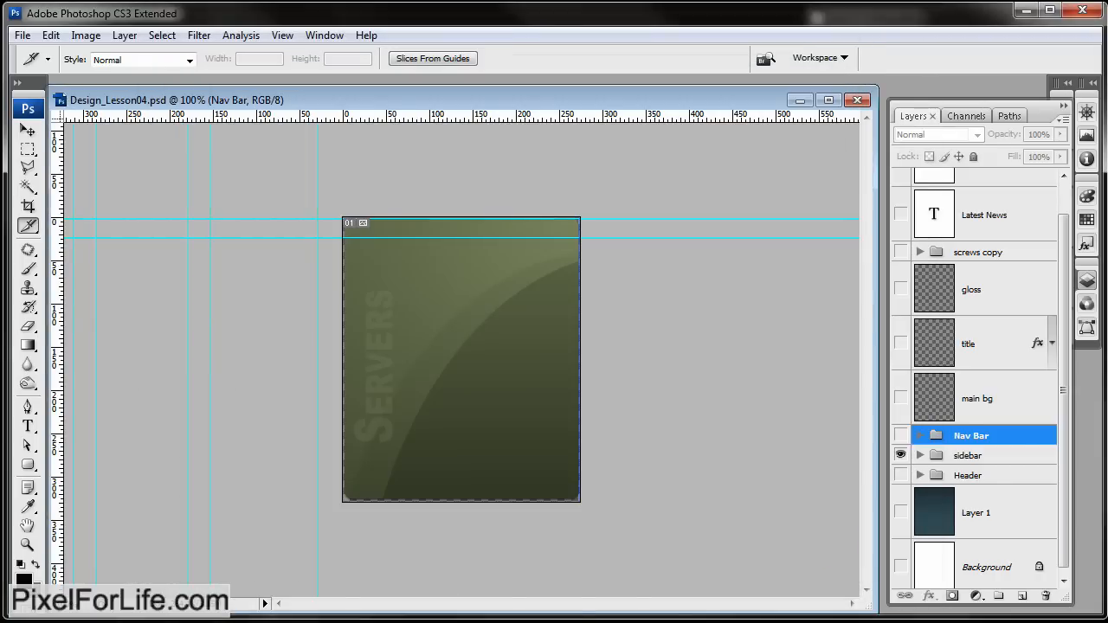
Undo the sidebar trim and leave only the screws copy, gloss, title and main bg layers visible
{"action": "left_click", "coordinate": [902, 456]}
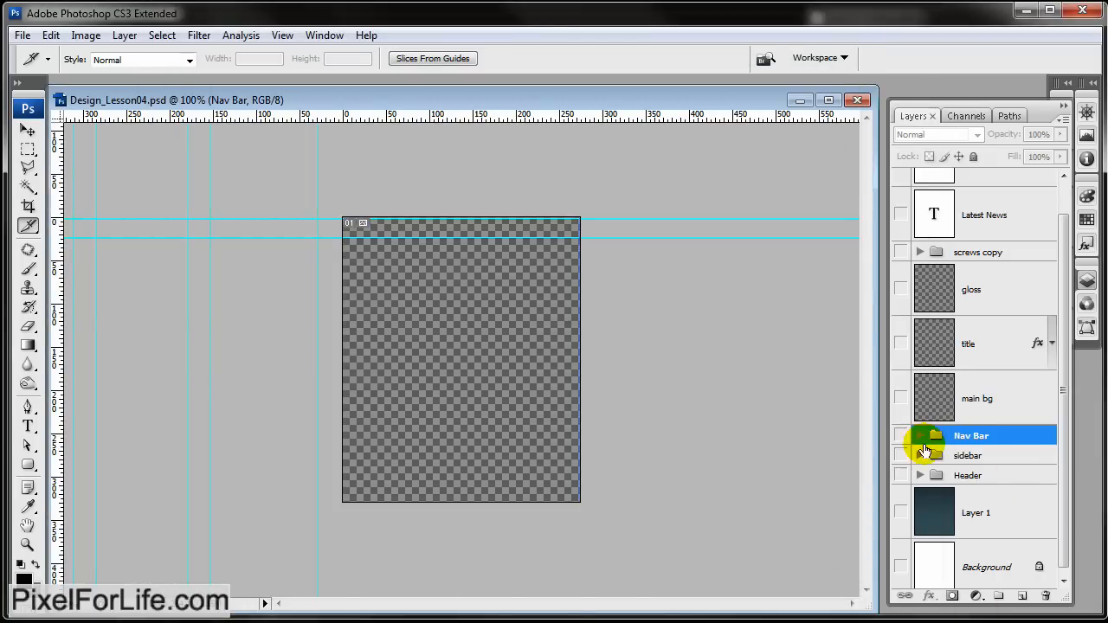
{"action": "key", "text": "ctrl+alt+z"}
{"action": "key", "text": "ctrl+alt+z"}
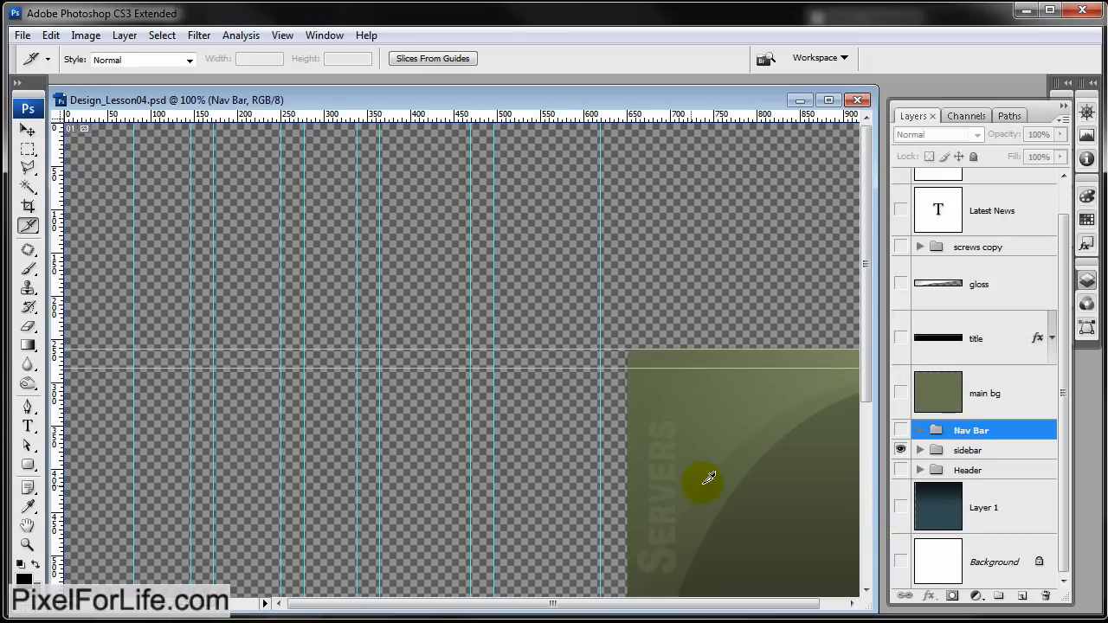
{"action": "left_click", "coordinate": [901, 452], "text": "alt"}
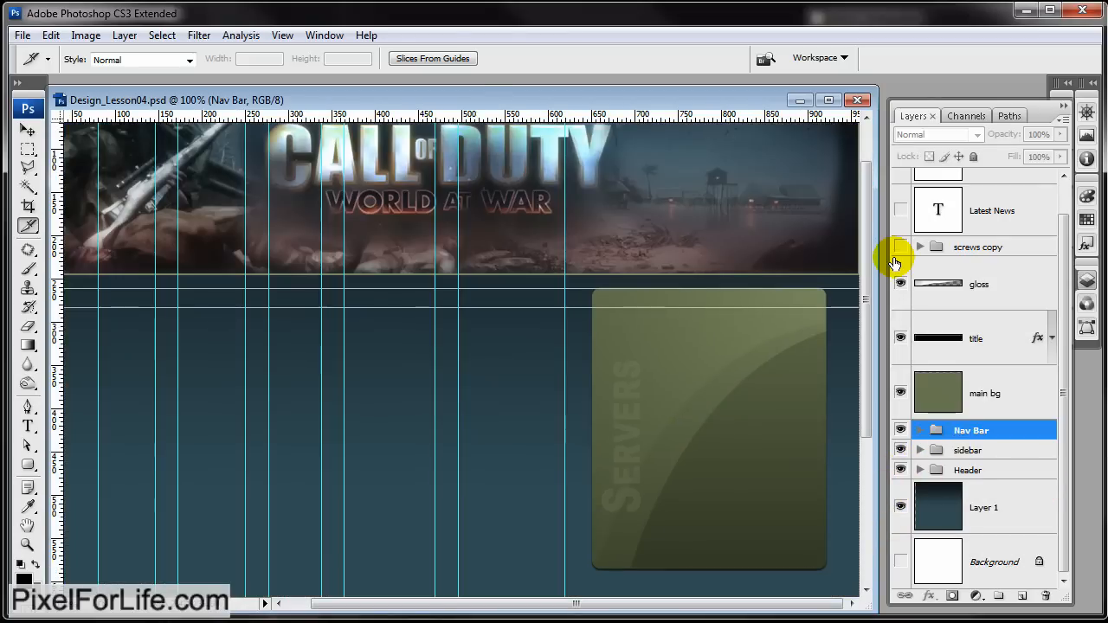
{"action": "left_click_drag", "start_coordinate": [895, 251], "coordinate": [900, 173]}
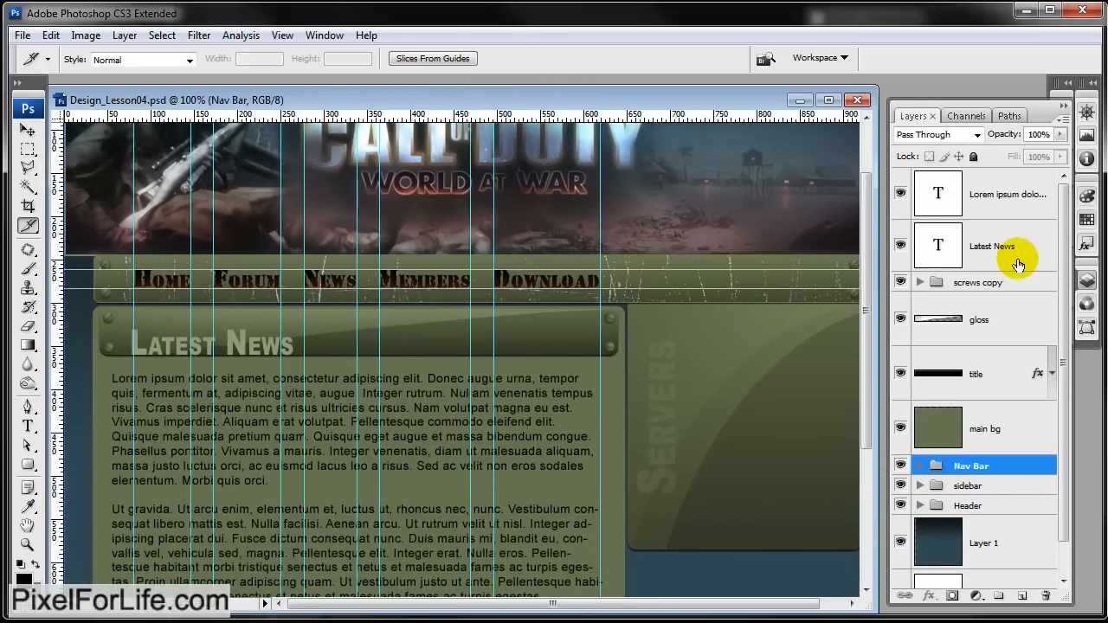
{"action": "left_click_drag", "start_coordinate": [901, 192], "coordinate": [905, 284]}
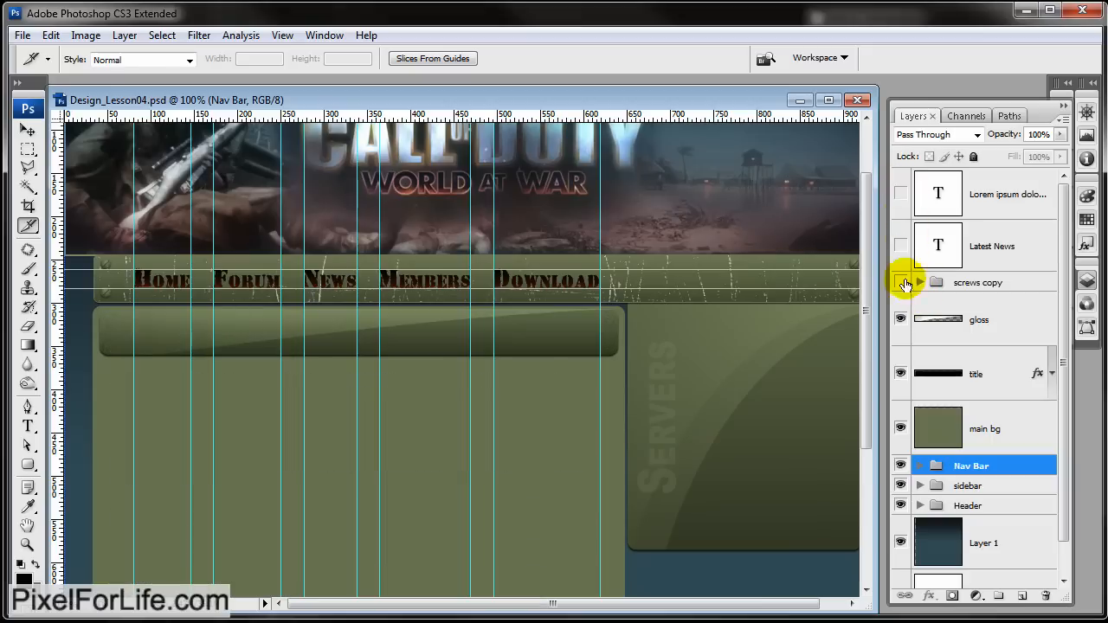
{"action": "left_click_drag", "start_coordinate": [901, 466], "coordinate": [901, 552]}
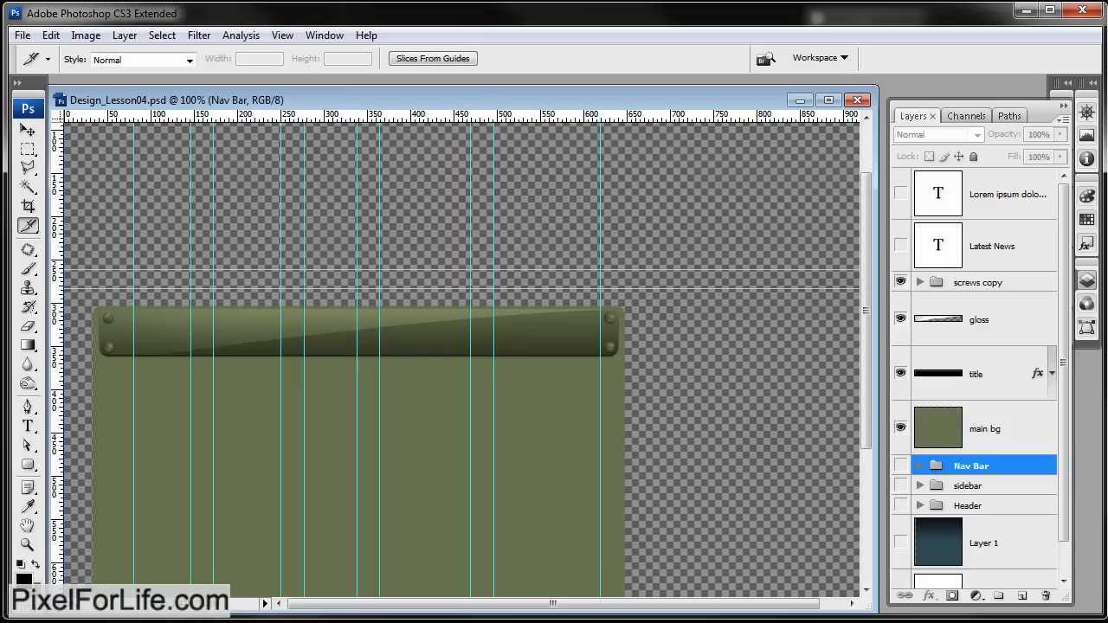
Crop the canvas to the content panel's title bar and trim away the transparent pixels on all sides
{"action": "left_click", "coordinate": [28, 207]}
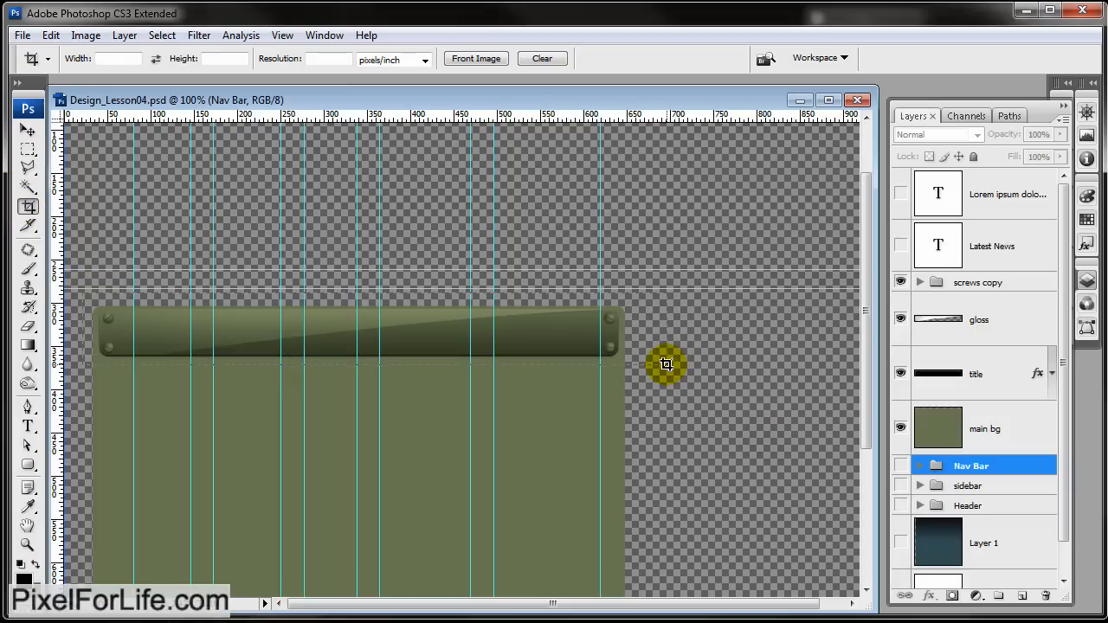
{"action": "left_click_drag", "start_coordinate": [663, 361], "coordinate": [83, 293]}
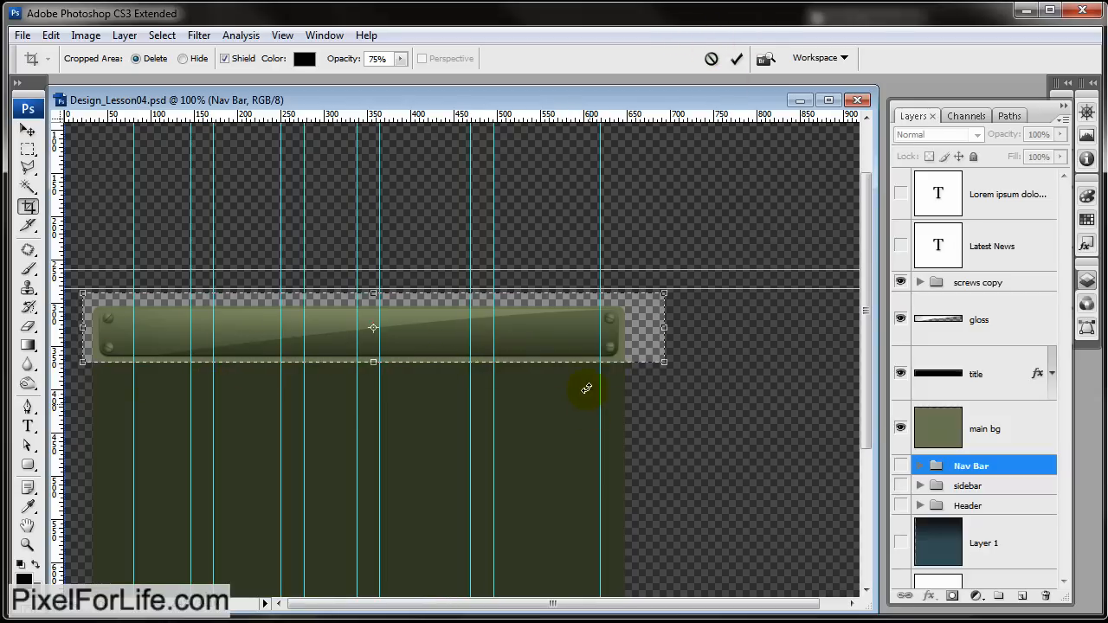
{"action": "left_click", "coordinate": [735, 58]}
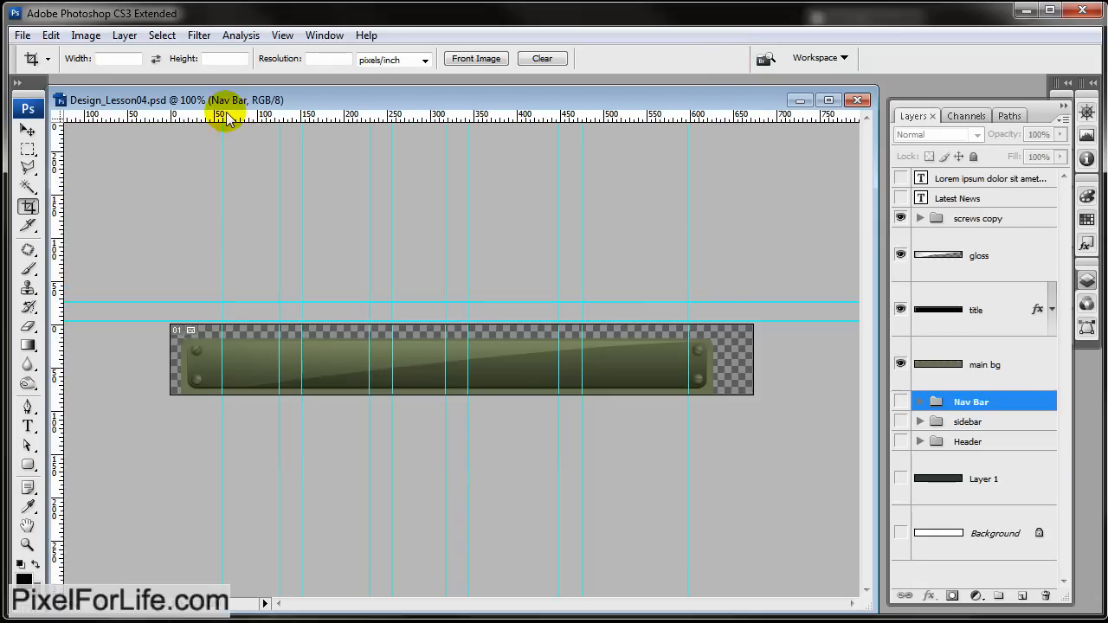
{"action": "left_click", "coordinate": [86, 35]}
{"action": "left_click", "coordinate": [121, 245]}
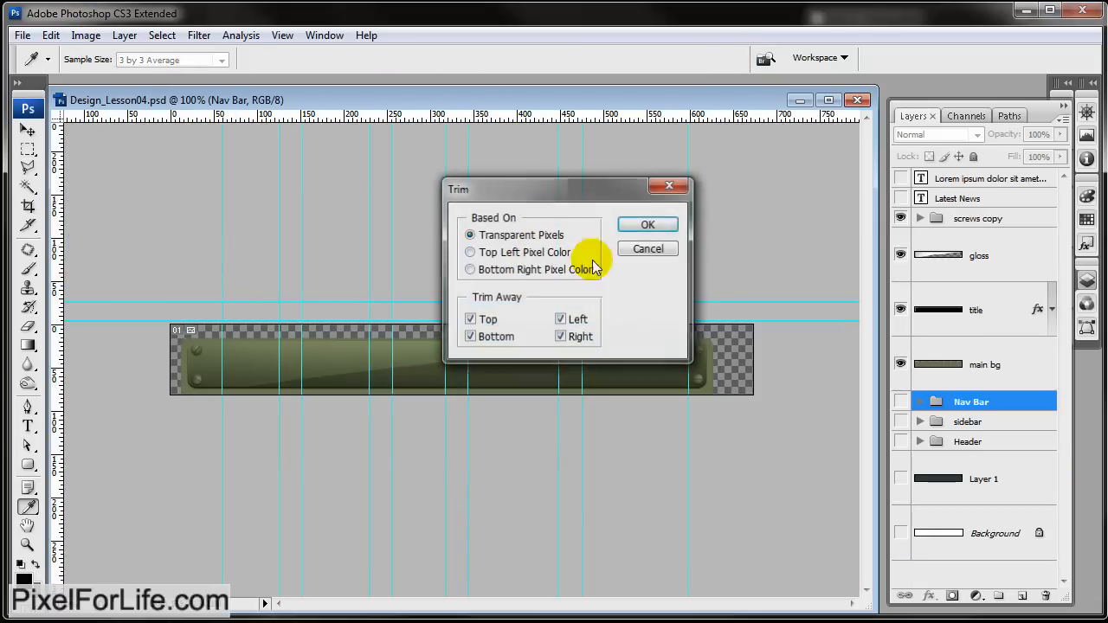
{"action": "key", "text": "Return"}
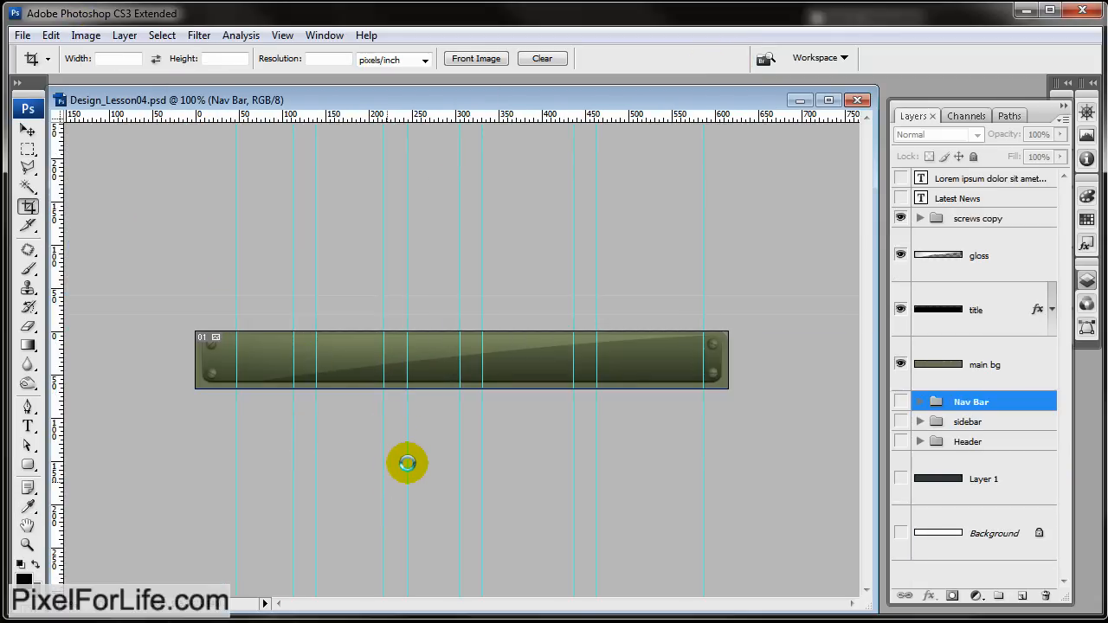
Save the title bar for the web as a PNG image named title_bg in the images folder
{"action": "key", "text": "ctrl+alt+shift+s"}
{"action": "left_click", "coordinate": [794, 92]}
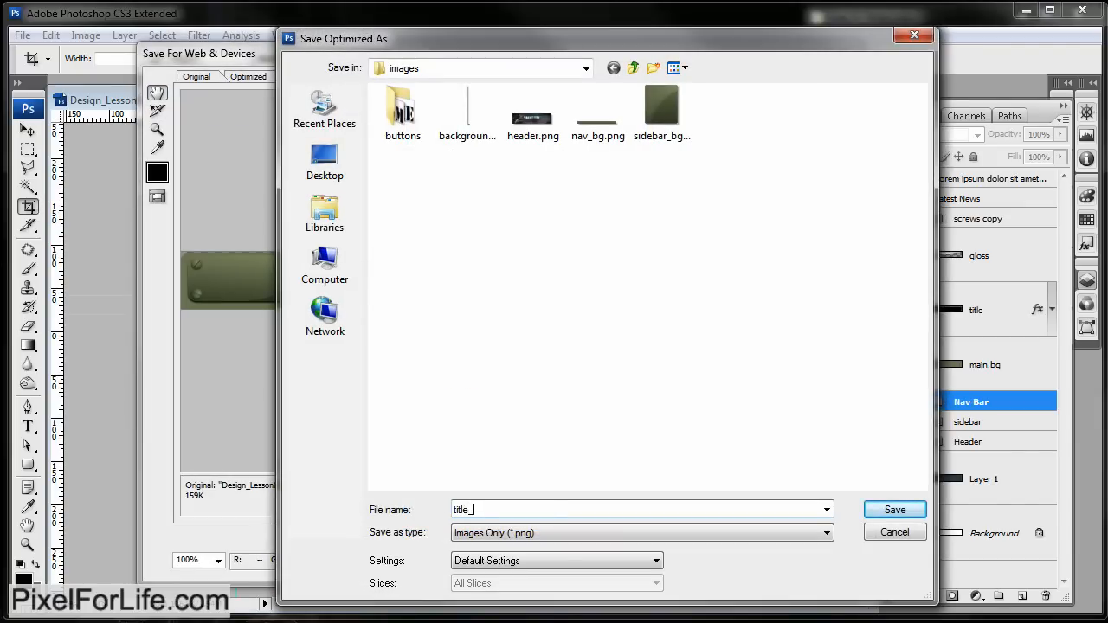
{"action": "type", "text": "title_bg"}
{"action": "key", "text": "Return"}
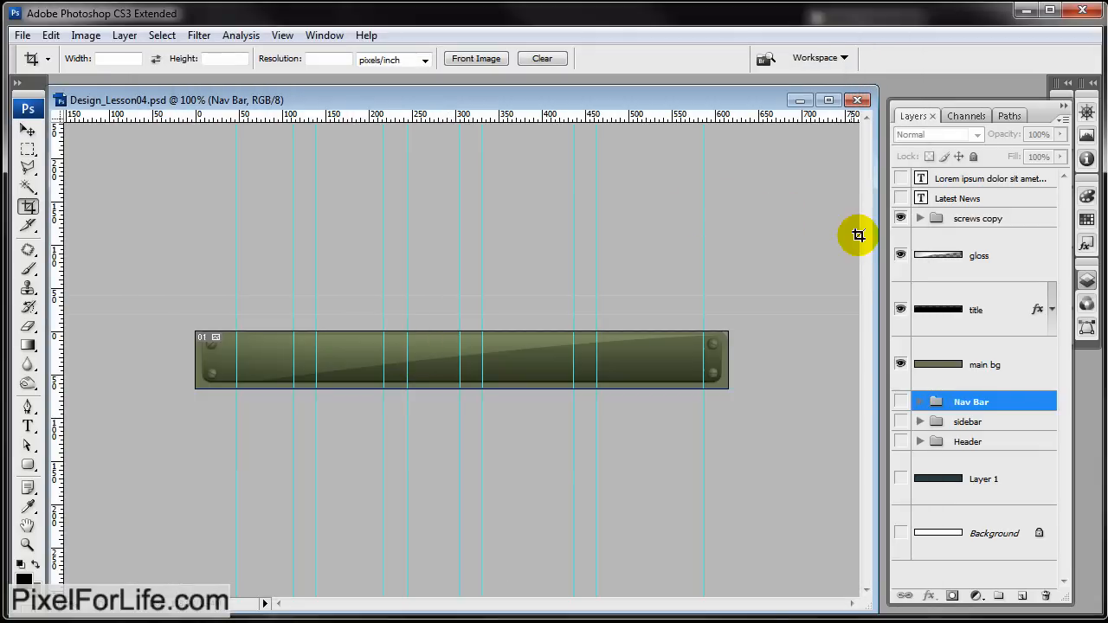
Undo the trim and crop of the title bar to restore the full canvas
{"action": "key", "text": "ctrl+z"}
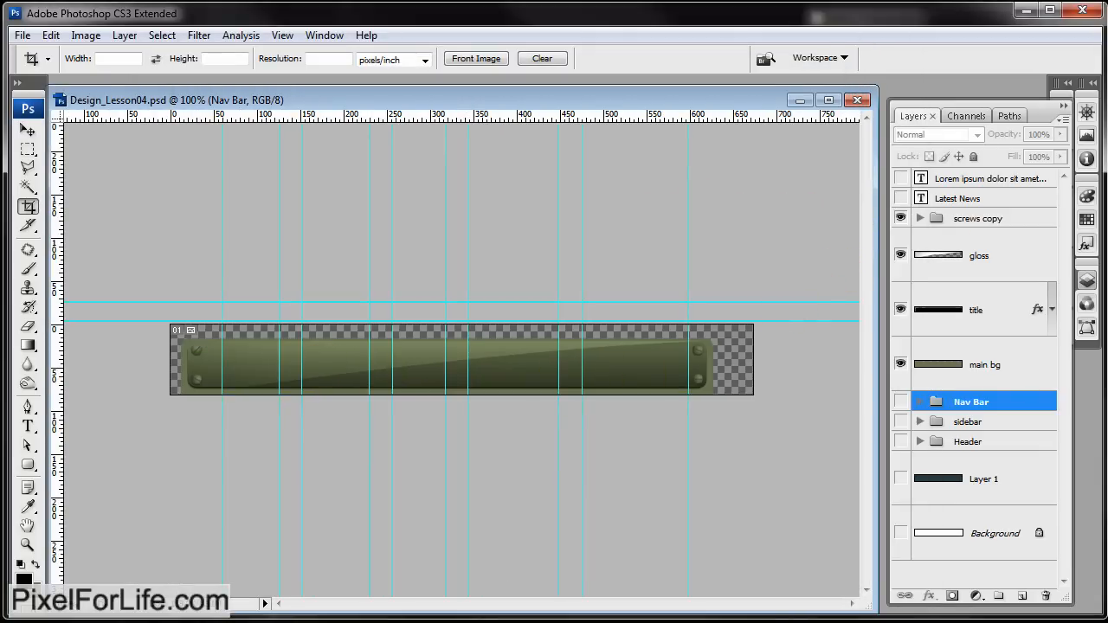
{"action": "left_click", "coordinate": [901, 199]}
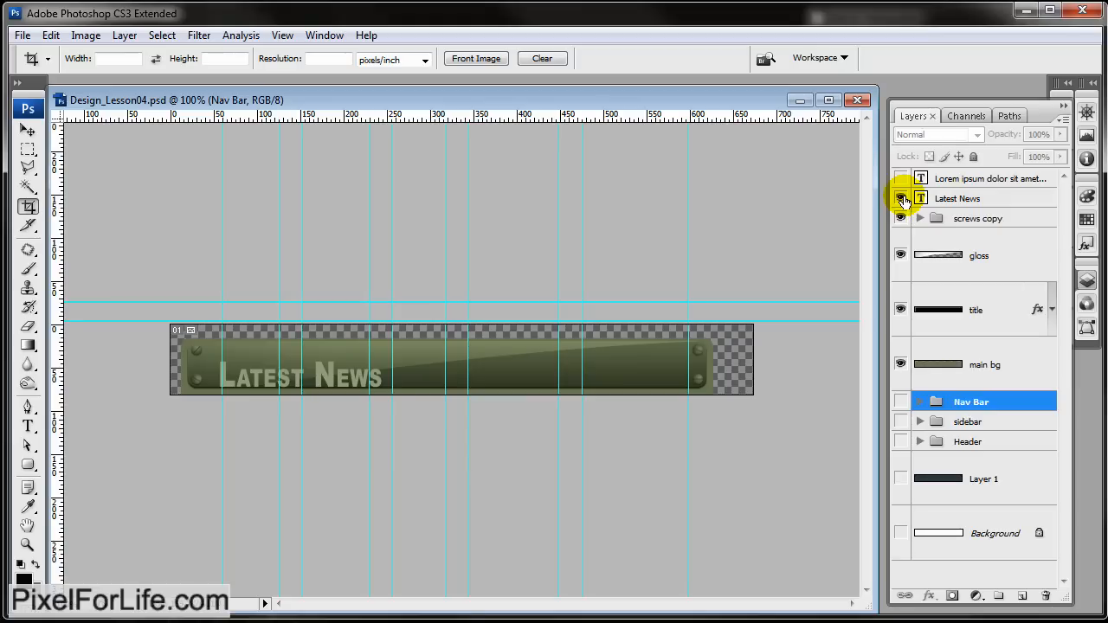
{"action": "key", "text": "ctrl+alt+z"}
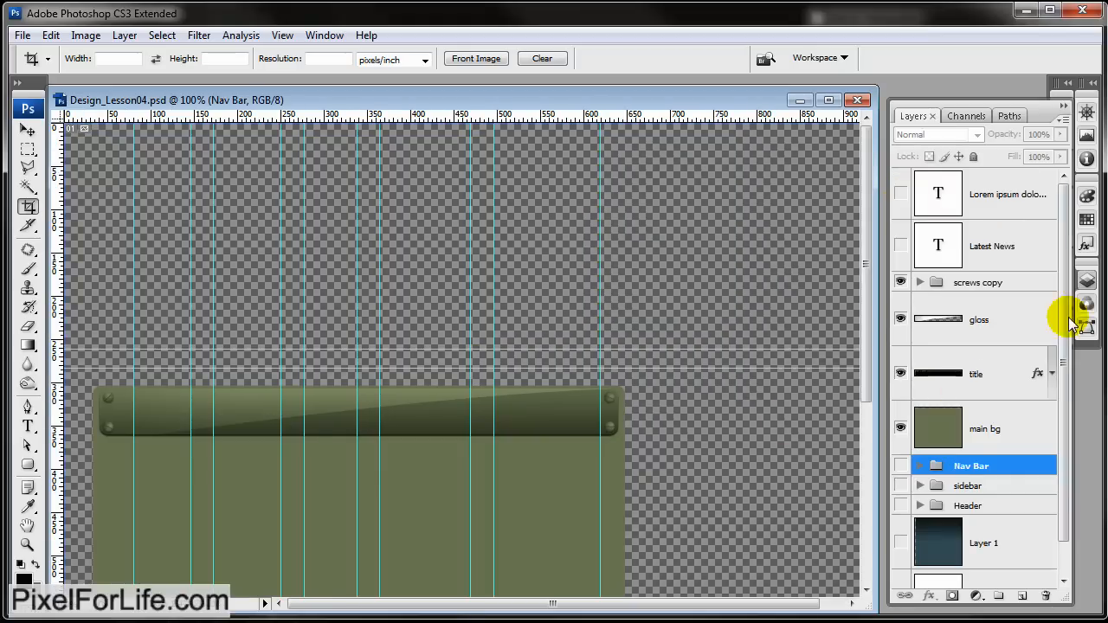
Narrow the Photoshop window to uncover Notepad++ and turn the Nav Bar, sidebar, Header, Layer 1 and both text layers back on
{"action": "left_click_drag", "start_coordinate": [1098, 367], "coordinate": [800, 357]}
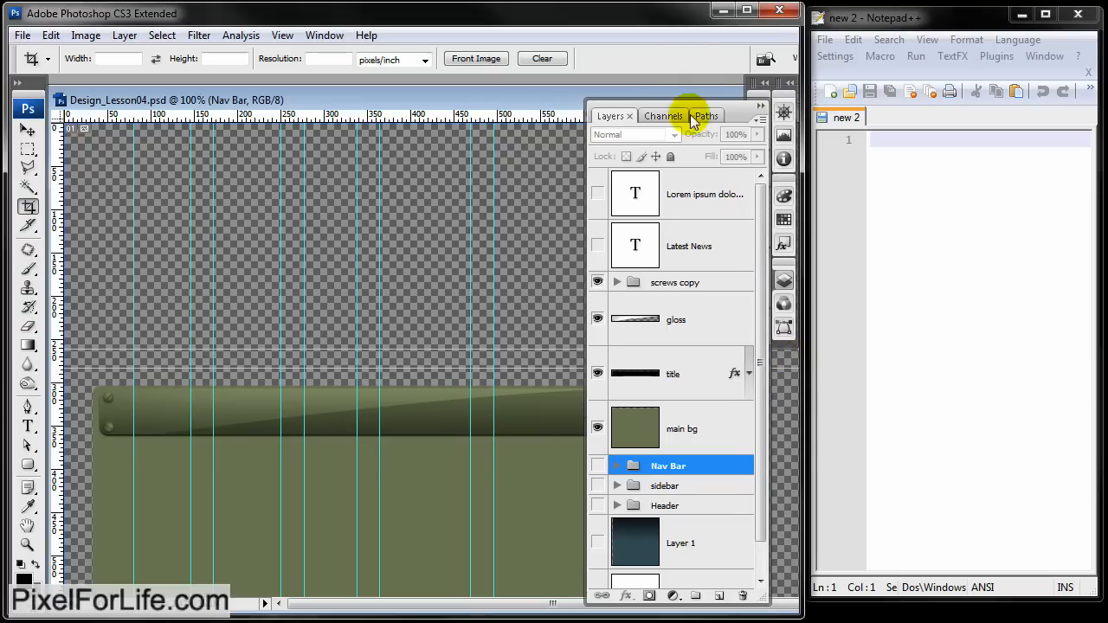
{"action": "left_click_drag", "start_coordinate": [598, 466], "coordinate": [594, 574]}
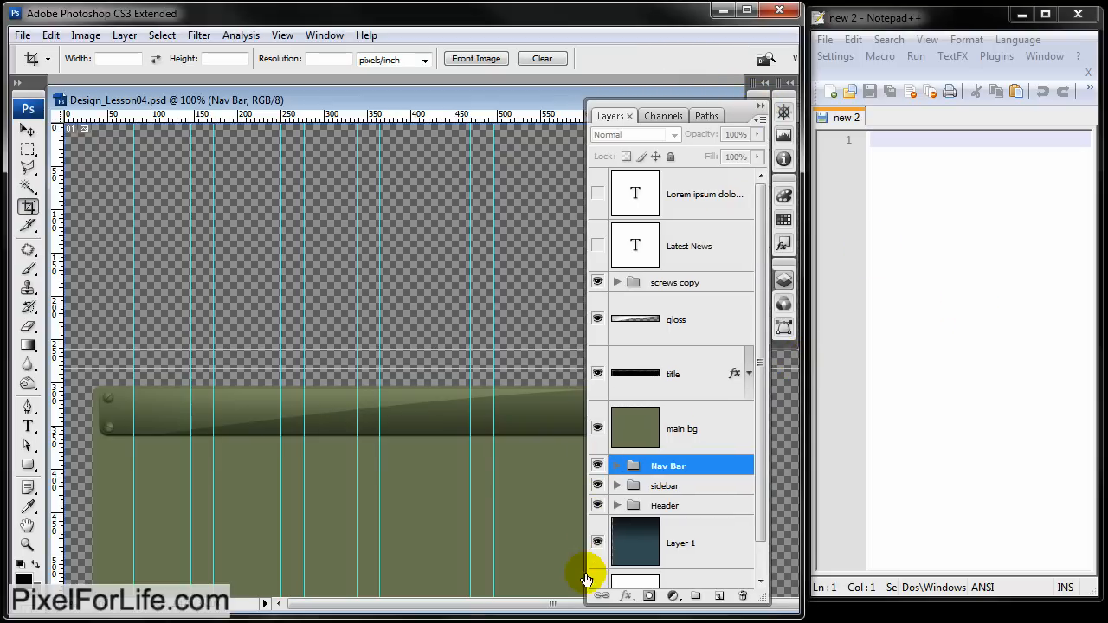
{"action": "scroll", "coordinate": [759, 498], "scroll_direction": "down", "scroll_amount": 2}
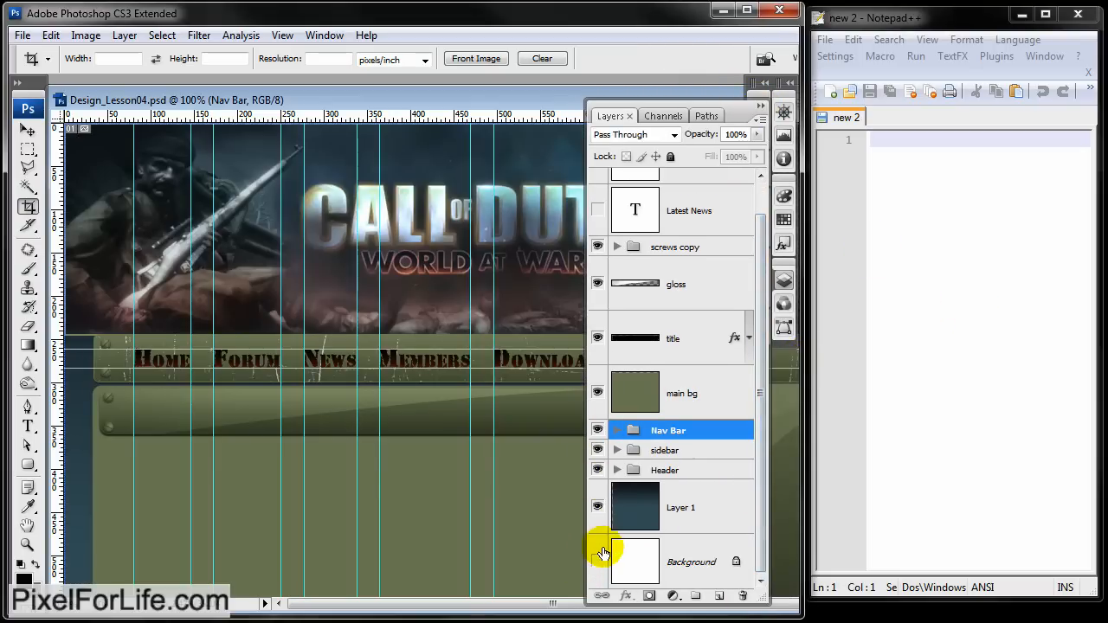
{"action": "scroll", "coordinate": [762, 230], "scroll_direction": "up", "scroll_amount": 2}
{"action": "left_click", "coordinate": [597, 245]}
{"action": "left_click", "coordinate": [597, 193]}
{"action": "left_click", "coordinate": [759, 107]}
{"action": "left_click_drag", "start_coordinate": [505, 415], "coordinate": [544, 290]}
{"action": "scroll", "coordinate": [38, 428], "scroll_direction": "down", "scroll_amount": 3}
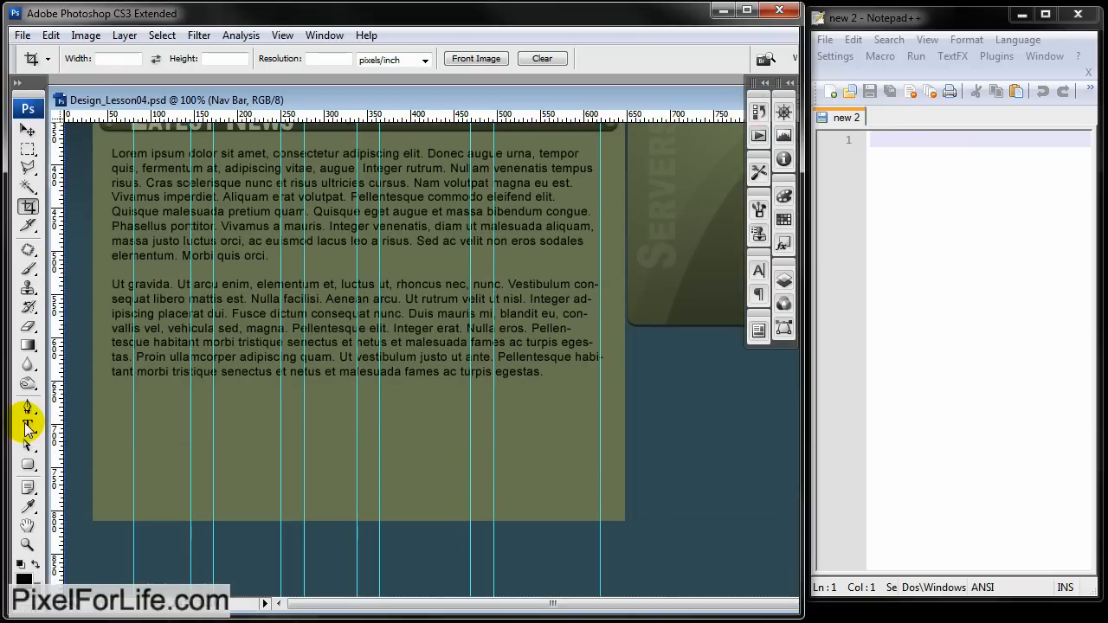
Hide the guides, sample the blue page background color, and note it in Notepad++ as "background: #37555e"
{"action": "left_click", "coordinate": [28, 507]}
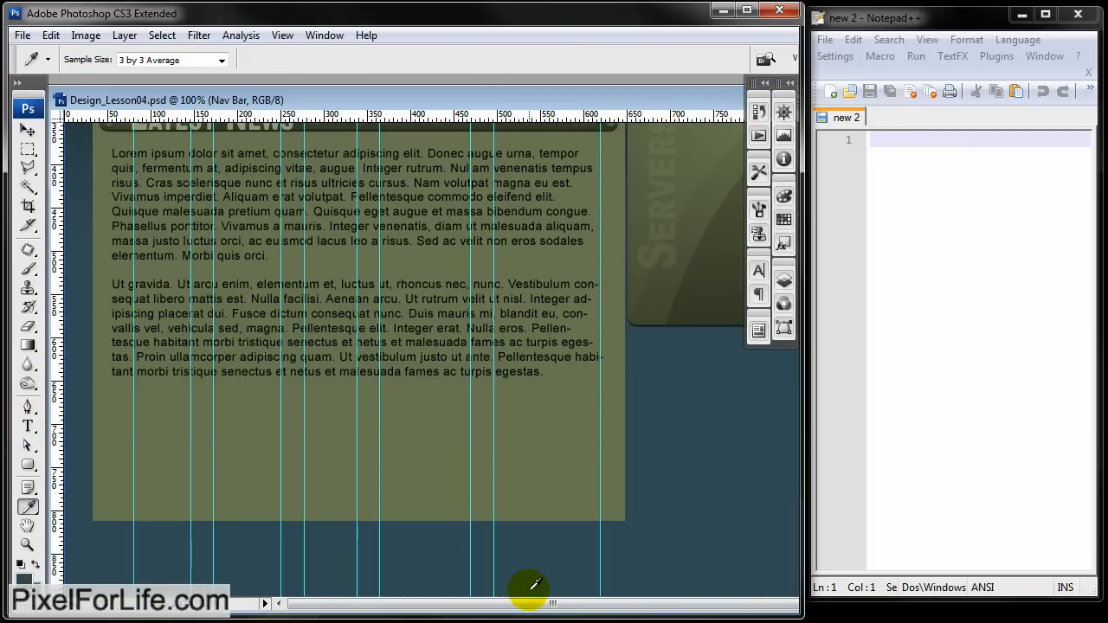
{"action": "key", "text": "ctrl+semicolon"}
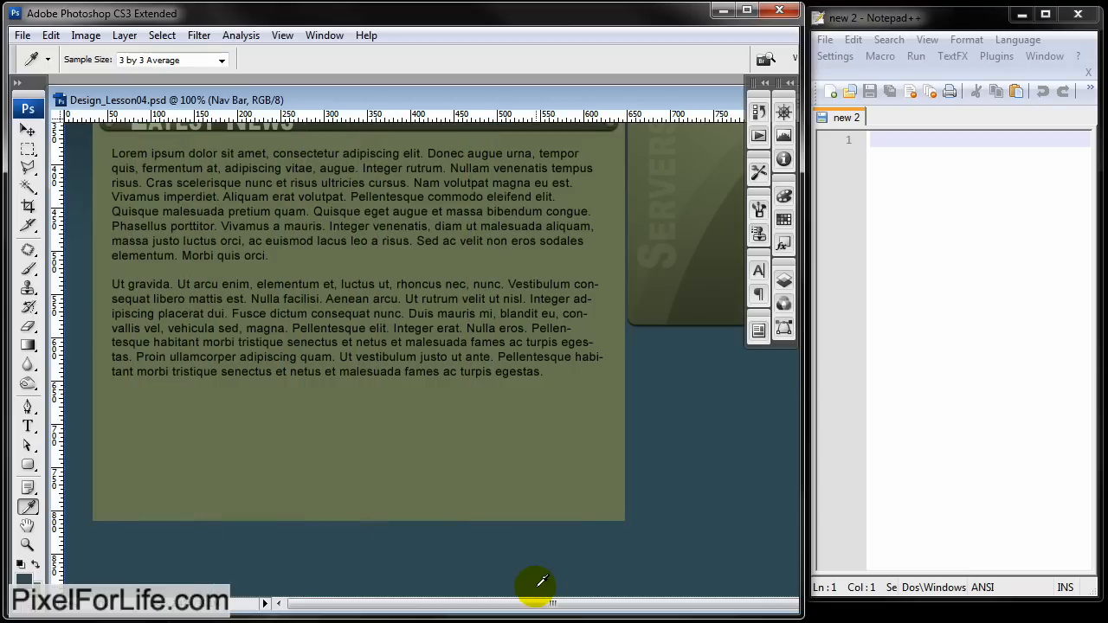
{"action": "left_click", "coordinate": [24, 573]}
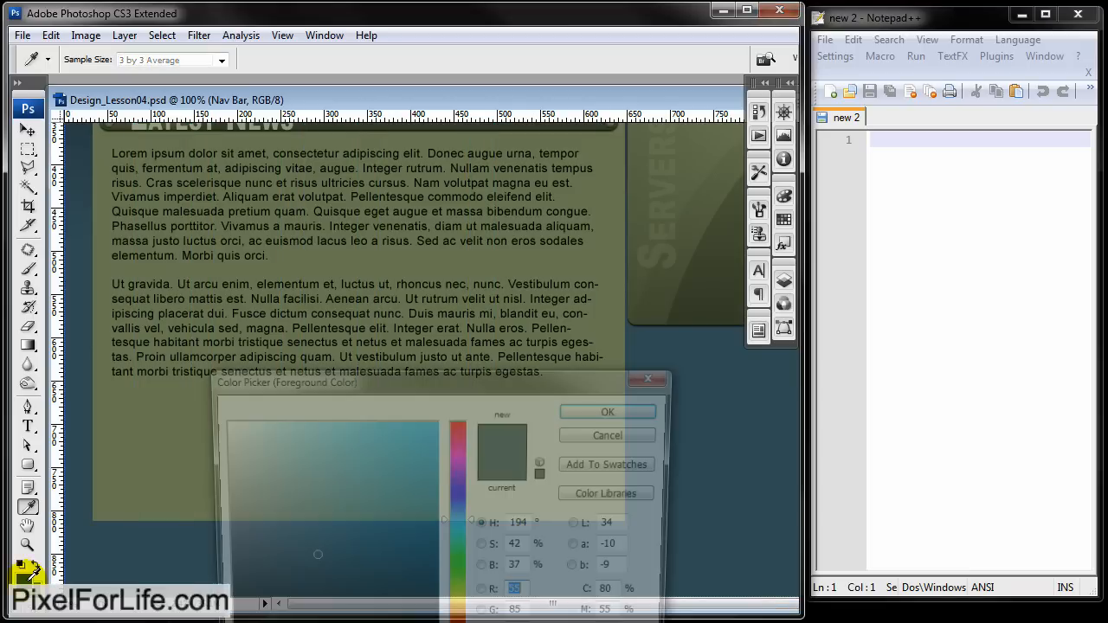
{"action": "left_click_drag", "start_coordinate": [471, 394], "coordinate": [461, 177]}
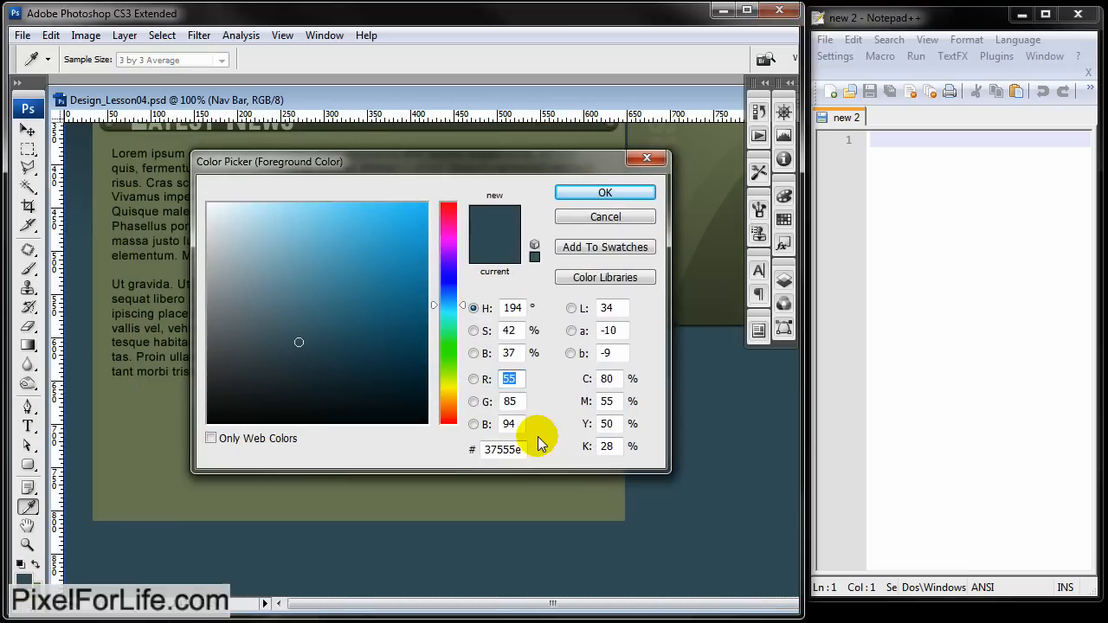
{"action": "double_click", "coordinate": [523, 450]}
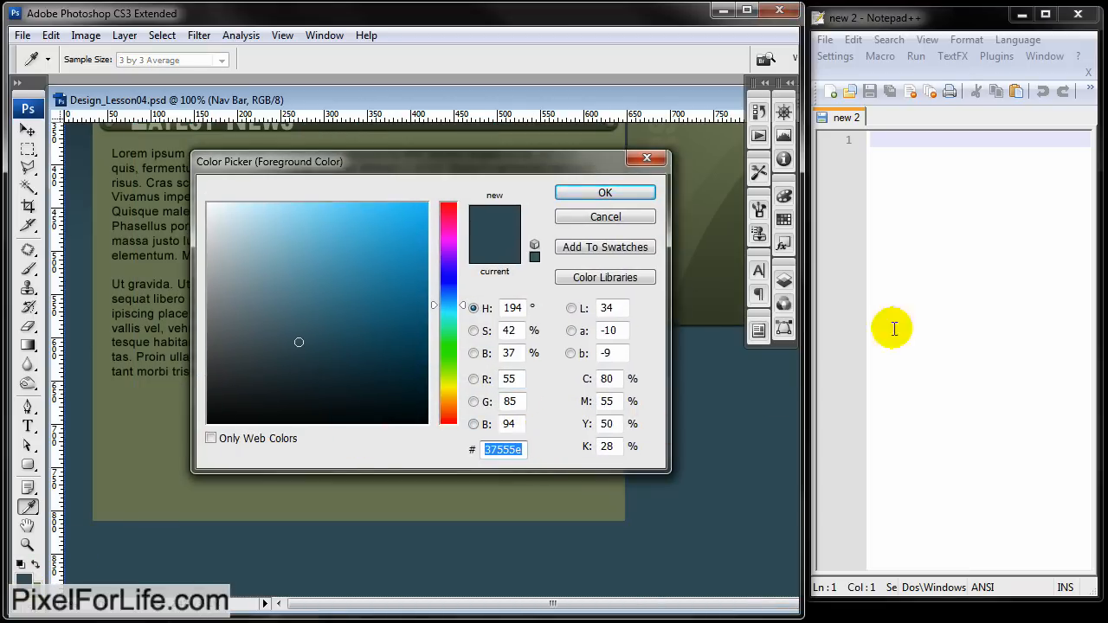
{"action": "left_click", "coordinate": [926, 264]}
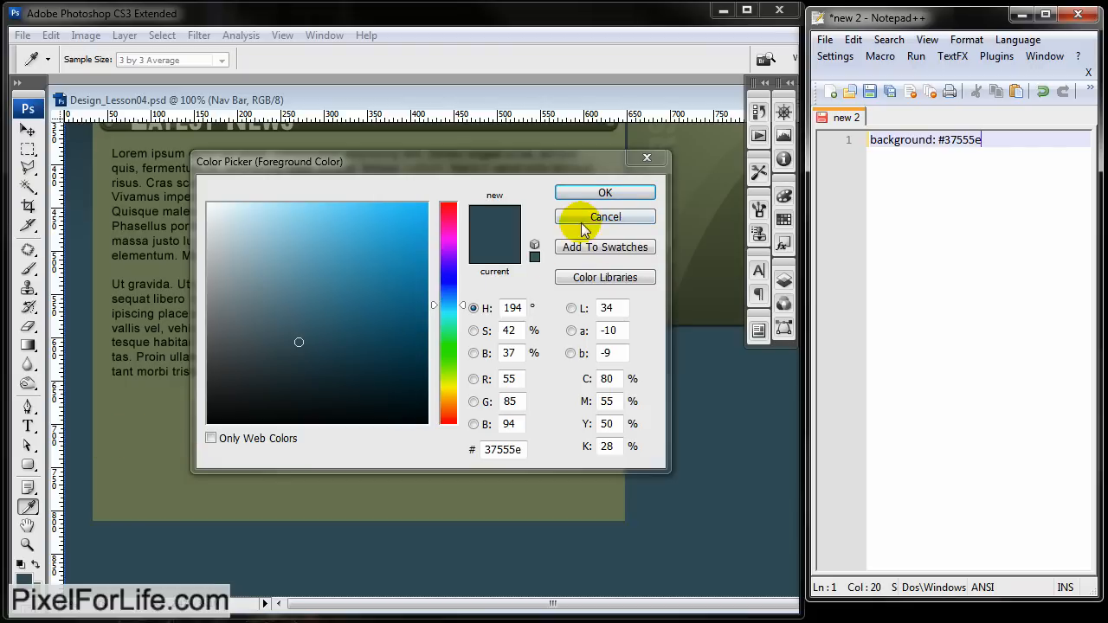
Sample the green content panel color, note it in Notepad++ as "content bg: #737e5b", and dismiss the color picker
{"action": "left_click", "coordinate": [44, 450]}
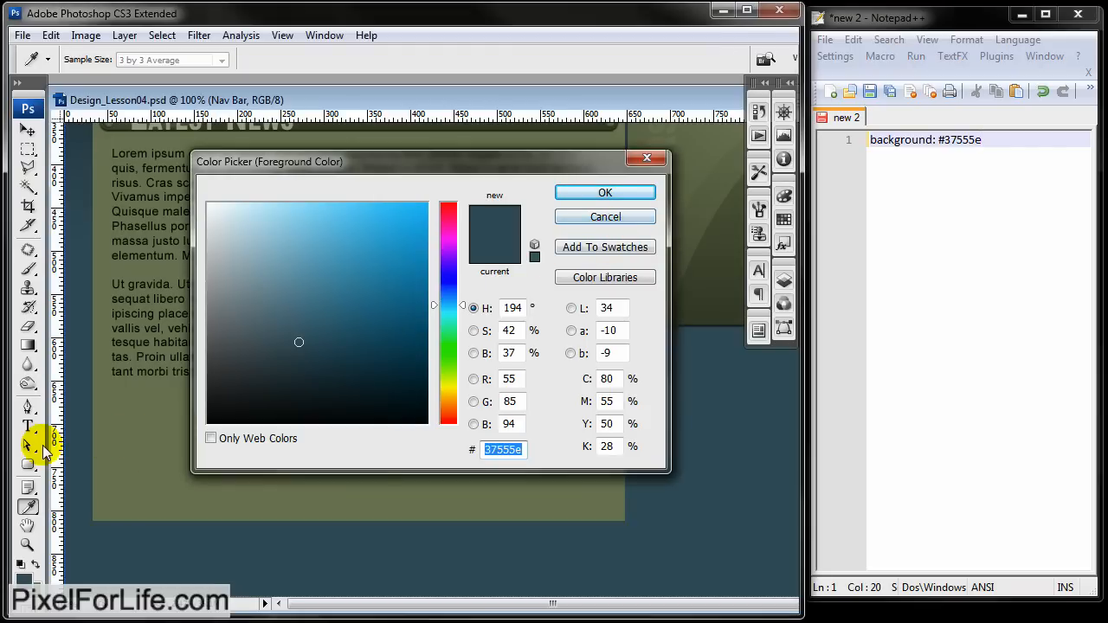
{"action": "left_click", "coordinate": [152, 426]}
{"action": "left_click", "coordinate": [472, 454]}
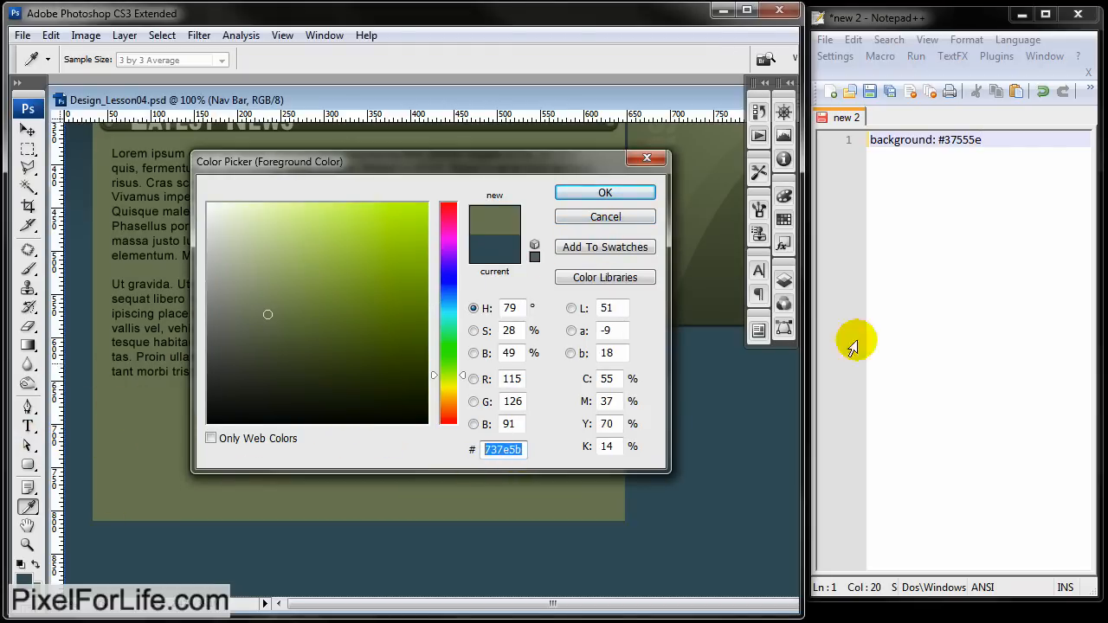
{"action": "left_click", "coordinate": [1000, 145]}
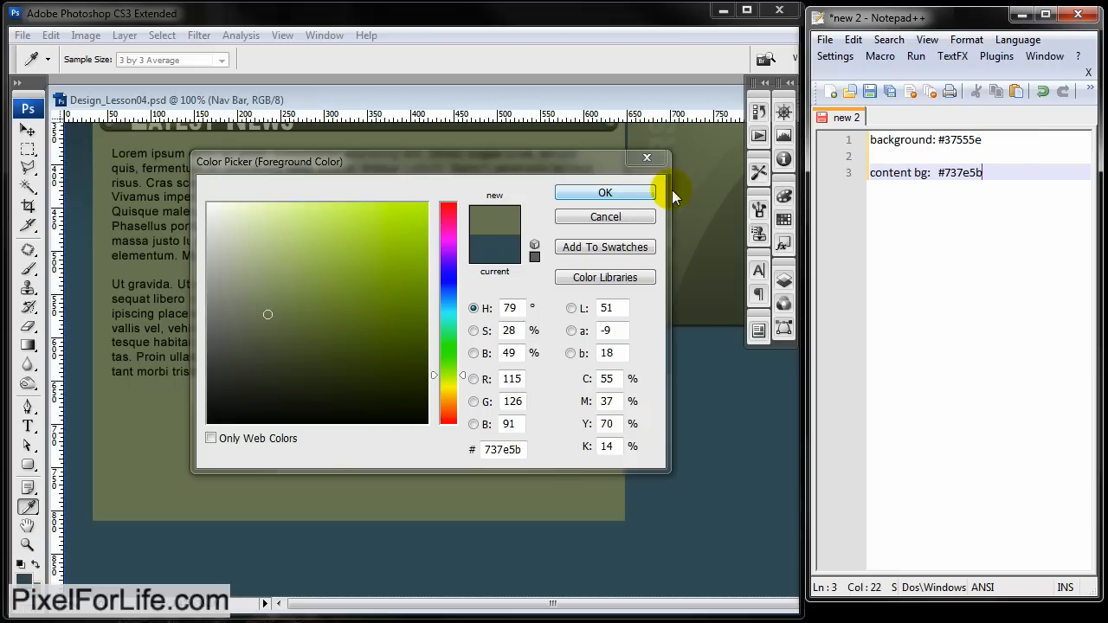
{"action": "left_click", "coordinate": [485, 193]}
{"action": "left_click", "coordinate": [606, 216]}
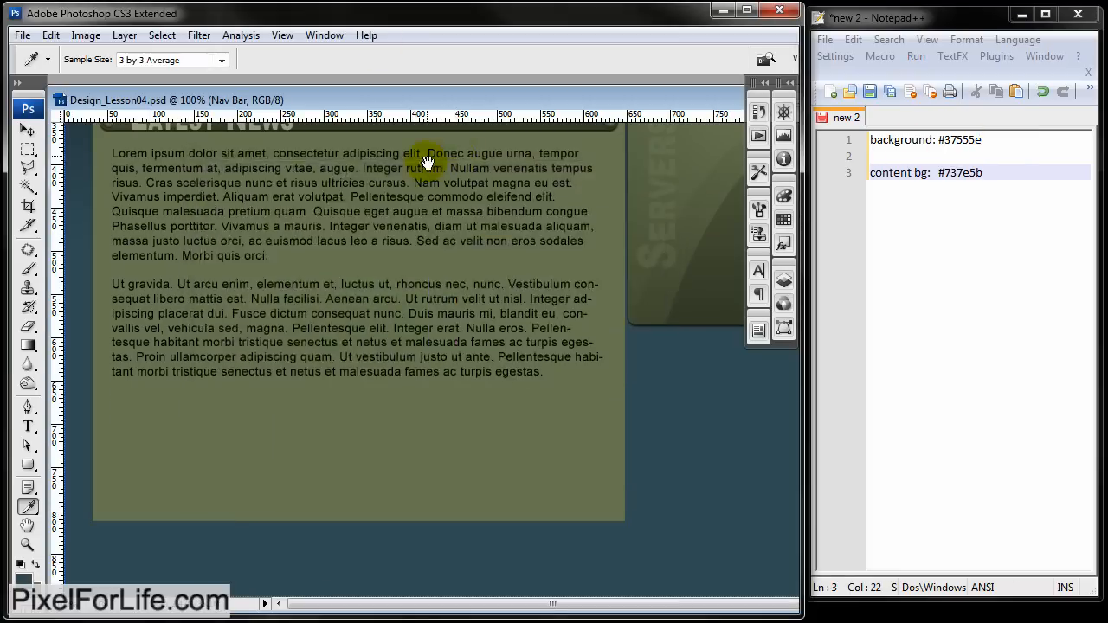
Check the Latest News title's font settings and note "title txt: arial - bold, 30px" in Notepad++
{"action": "scroll", "coordinate": [426, 163], "scroll_direction": "up", "scroll_amount": 5}
{"action": "left_click", "coordinate": [28, 426]}
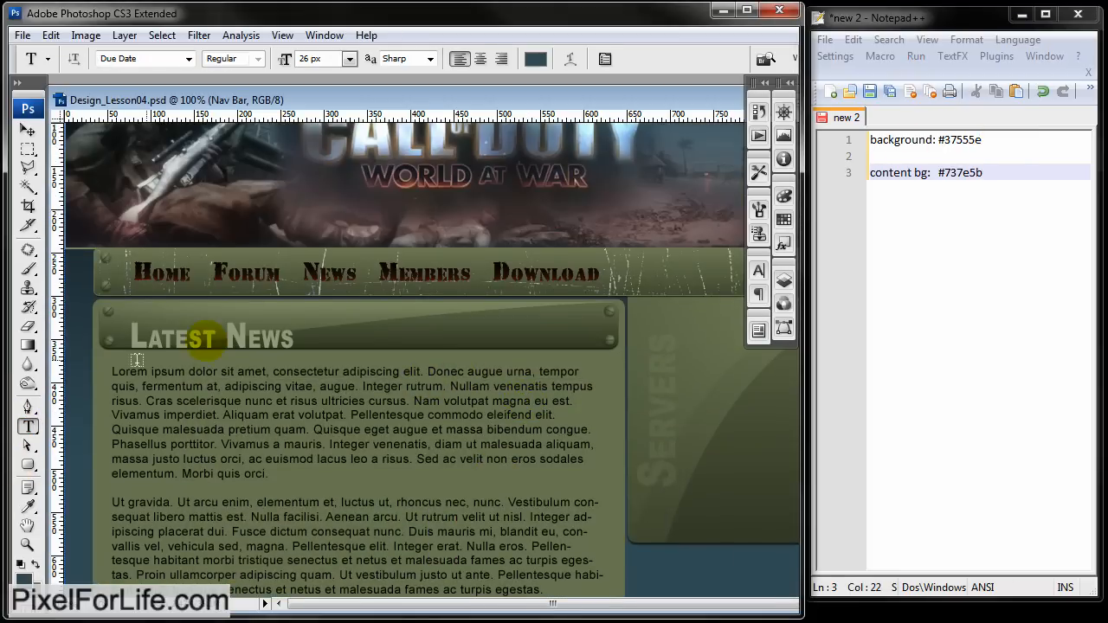
{"action": "left_click", "coordinate": [273, 340]}
{"action": "key", "text": "ctrl+a"}
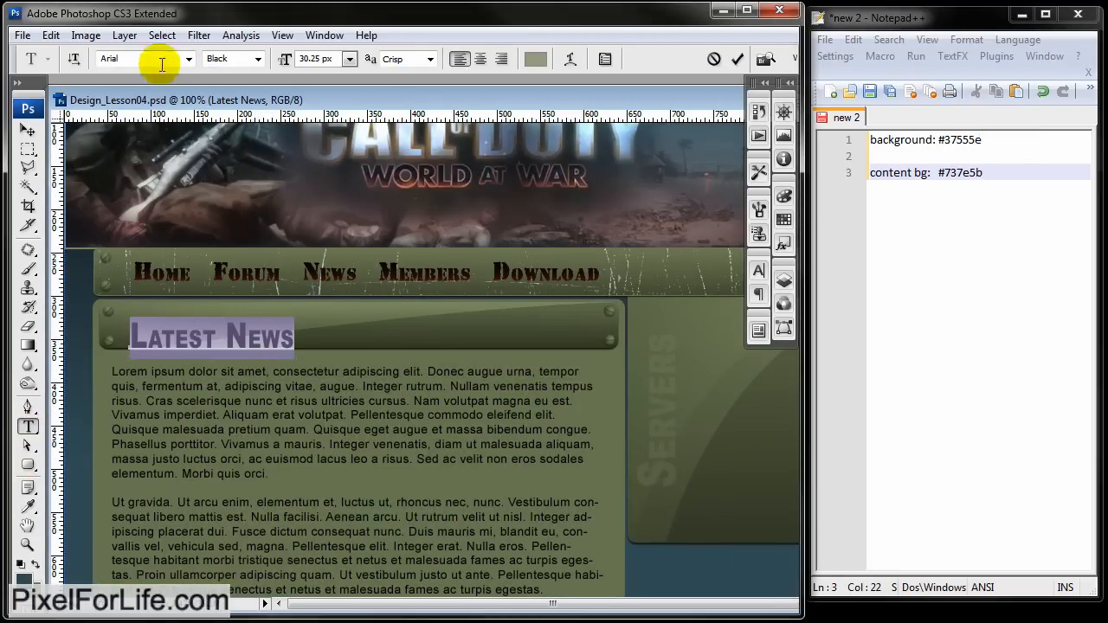
{"action": "left_click", "coordinate": [1005, 181]}
{"action": "key", "text": "Return"}
{"action": "key", "text": "Return"}
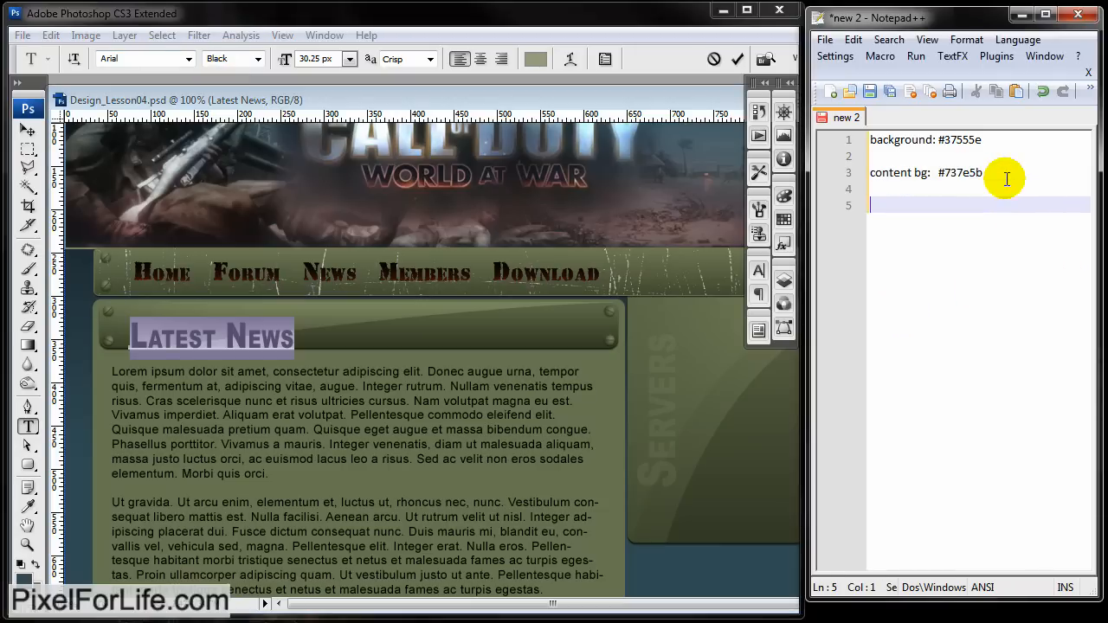
{"action": "key", "text": "Return"}
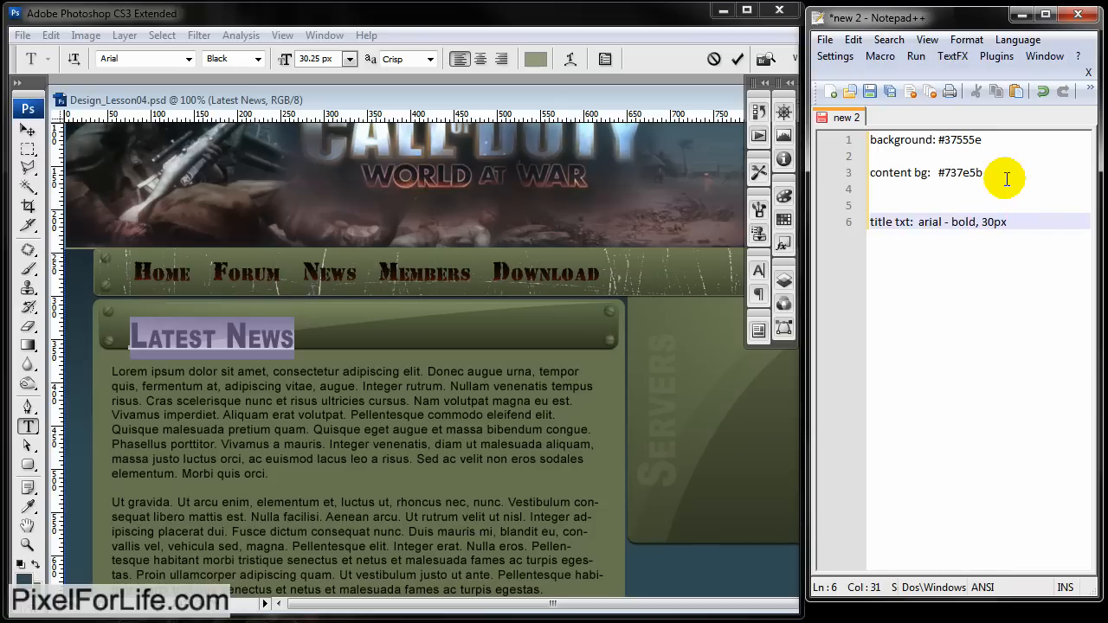
Copy the Latest News title's text color and add "#9ea986" to the title txt line in Notepad++
{"action": "left_click", "coordinate": [535, 58]}
{"action": "double_click", "coordinate": [502, 447]}
{"action": "key", "text": "ctrl+c"}
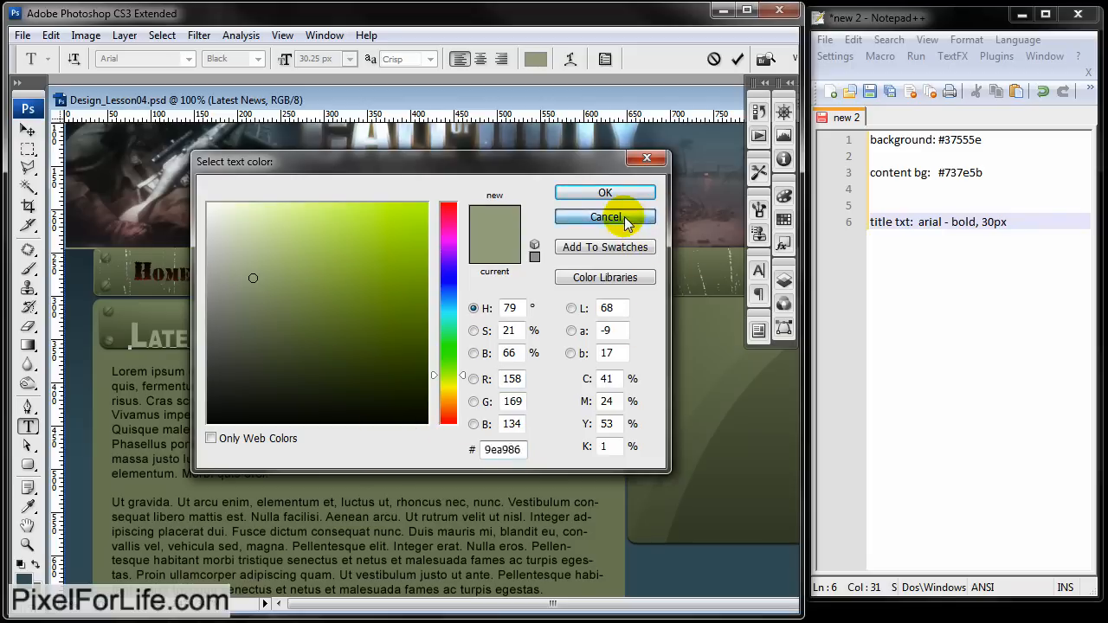
{"action": "left_click", "coordinate": [624, 217]}
{"action": "left_click", "coordinate": [1005, 225]}
{"action": "type", "text": "#"}
{"action": "key", "text": "ctrl+v"}
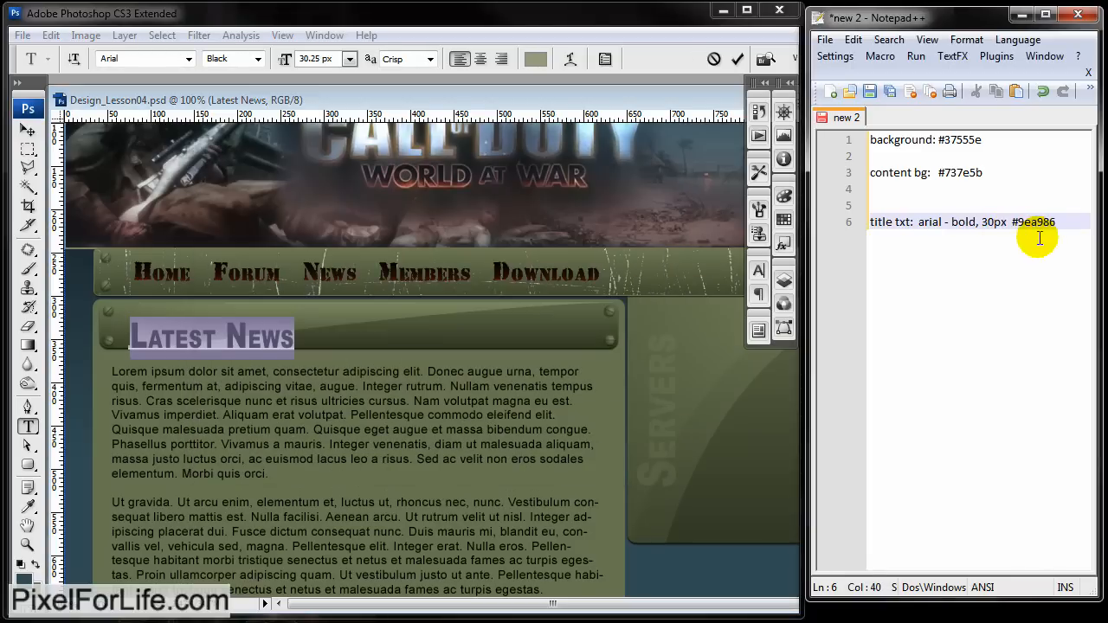
Check the design's canvas width, note "website size: 960px" above the title txt line in Notepad++, and dismiss the Canvas Size settings
{"action": "left_click", "coordinate": [591, 93]}
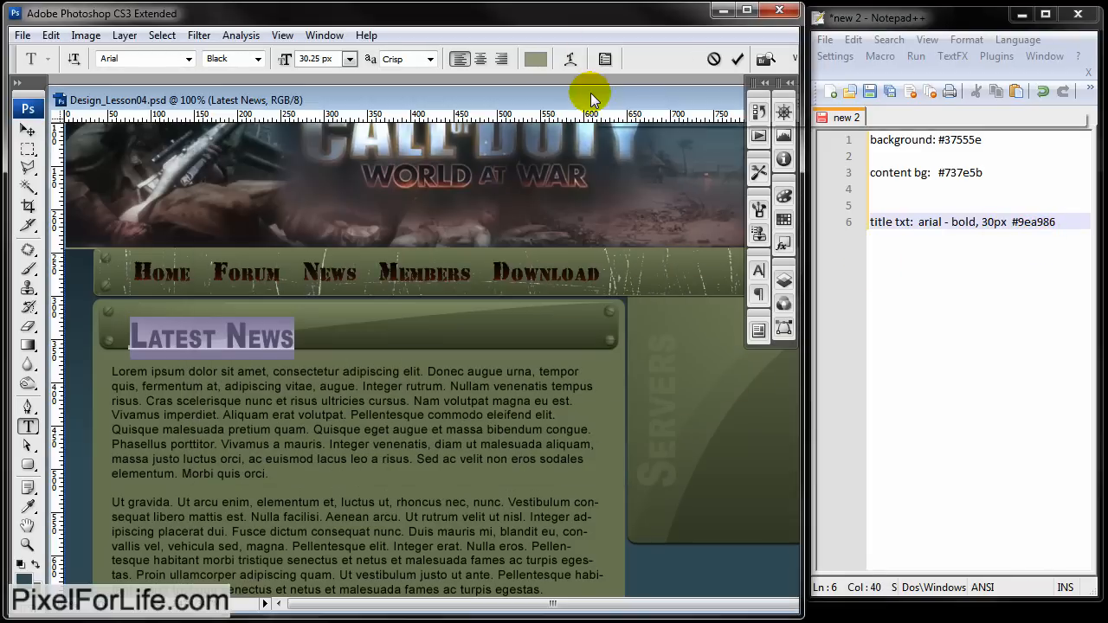
{"action": "key", "text": "ctrl+minus"}
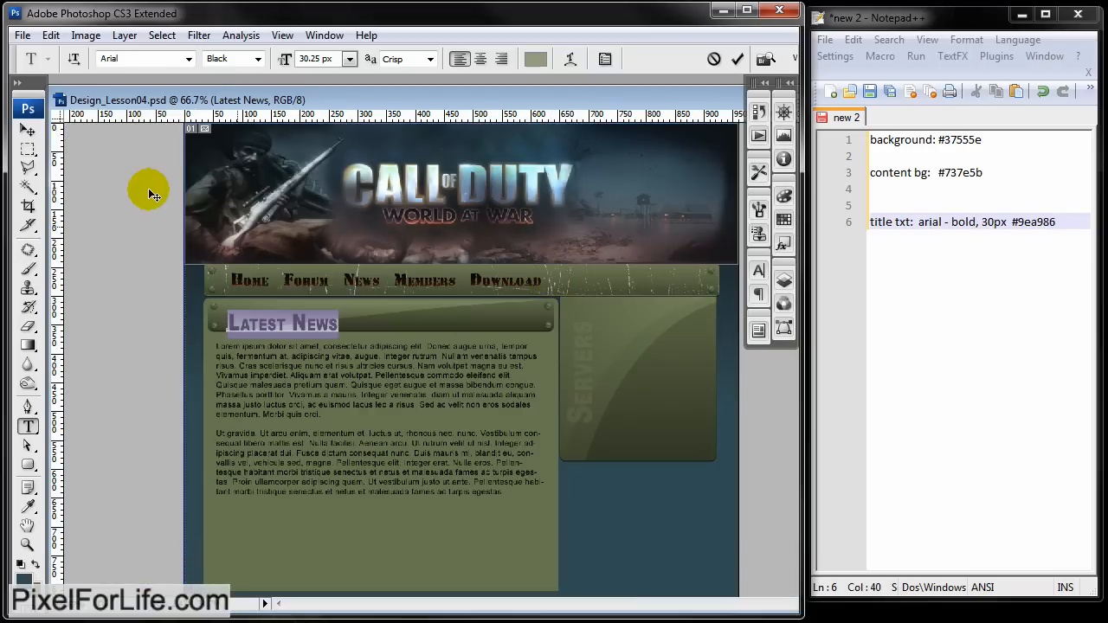
{"action": "left_click", "coordinate": [86, 34]}
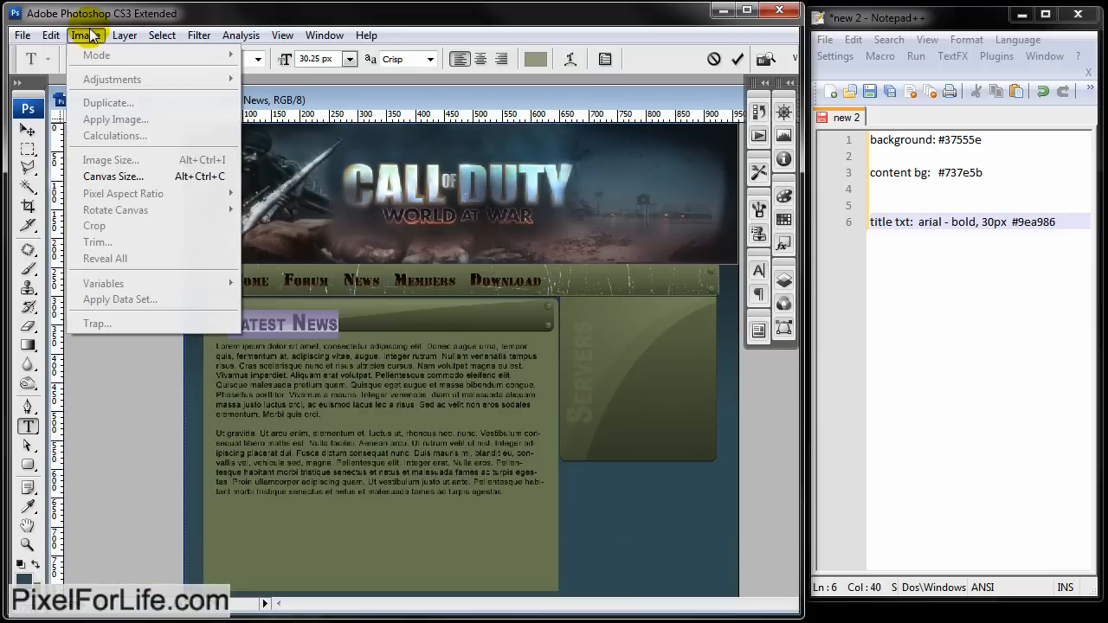
{"action": "left_click", "coordinate": [103, 176]}
{"action": "left_click_drag", "start_coordinate": [169, 202], "coordinate": [383, 179]}
{"action": "double_click", "coordinate": [367, 284]}
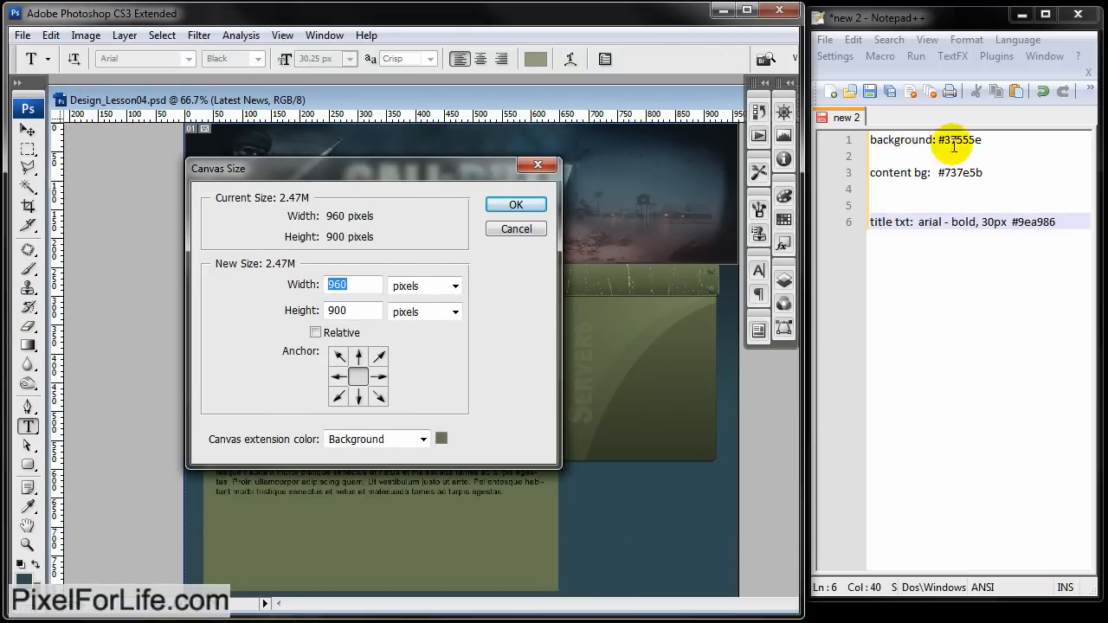
{"action": "left_click", "coordinate": [984, 140]}
{"action": "left_click", "coordinate": [899, 205]}
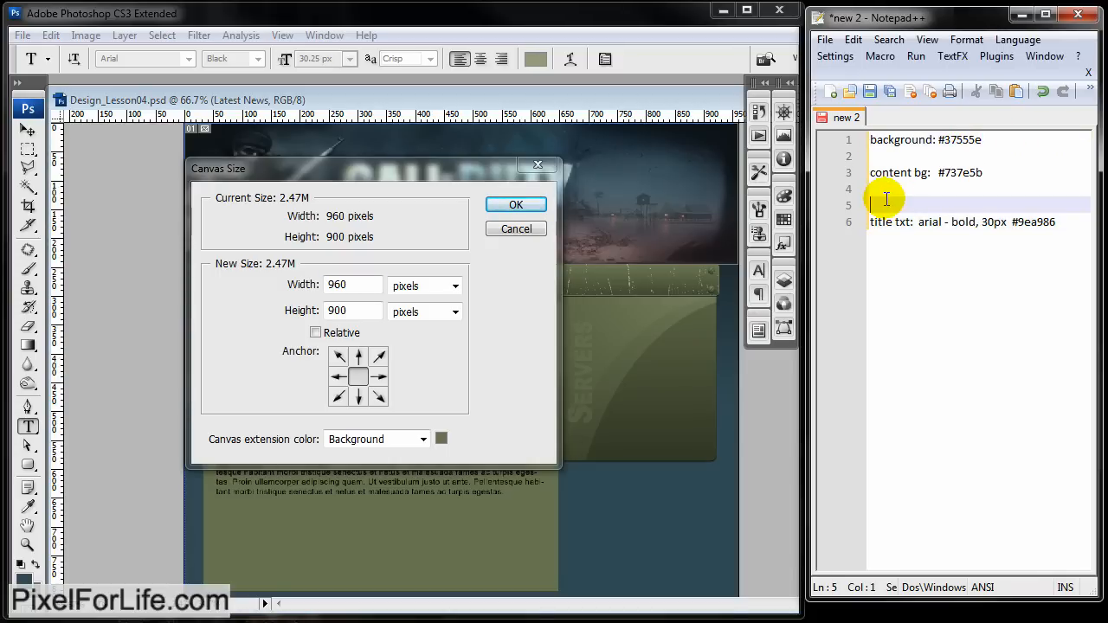
{"action": "key", "text": "Up"}
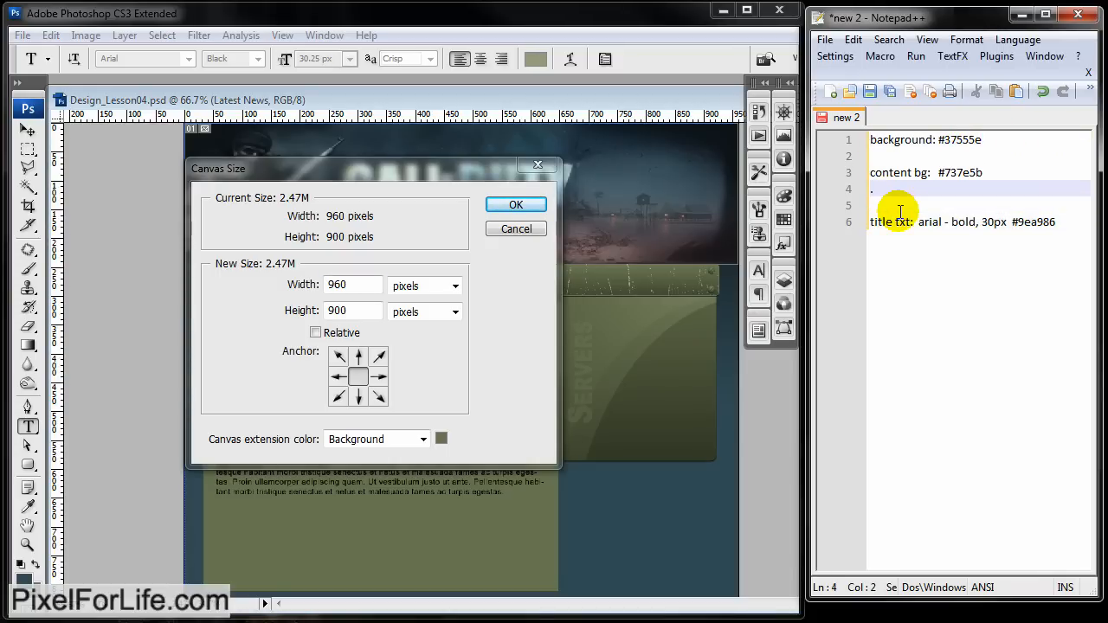
{"action": "key", "text": "Return"}
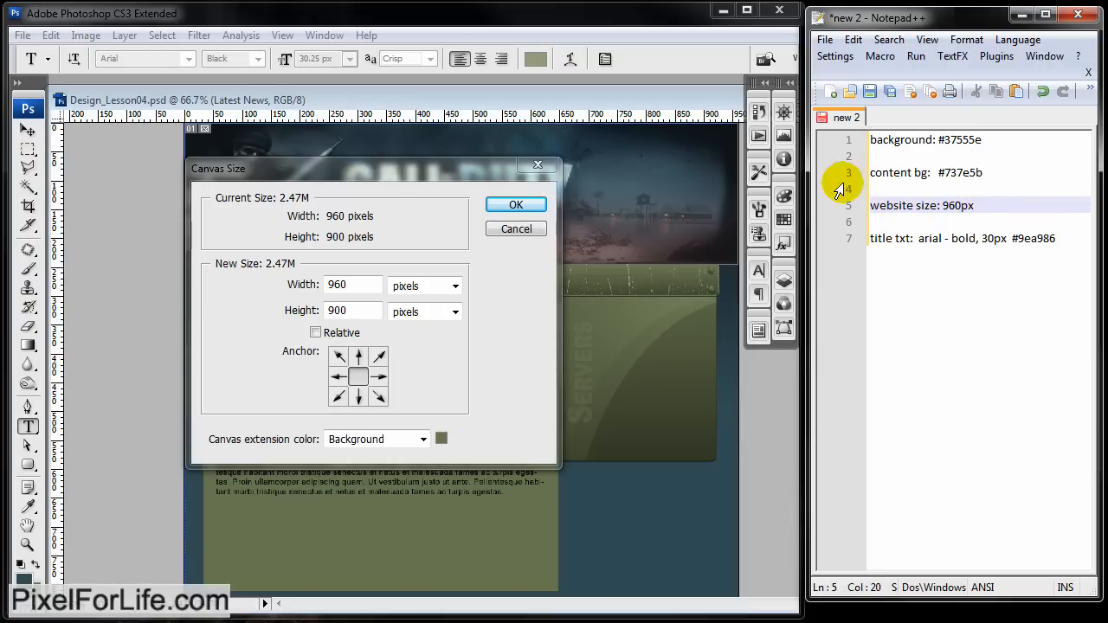
{"action": "left_click", "coordinate": [520, 217]}
{"action": "left_click", "coordinate": [517, 229]}
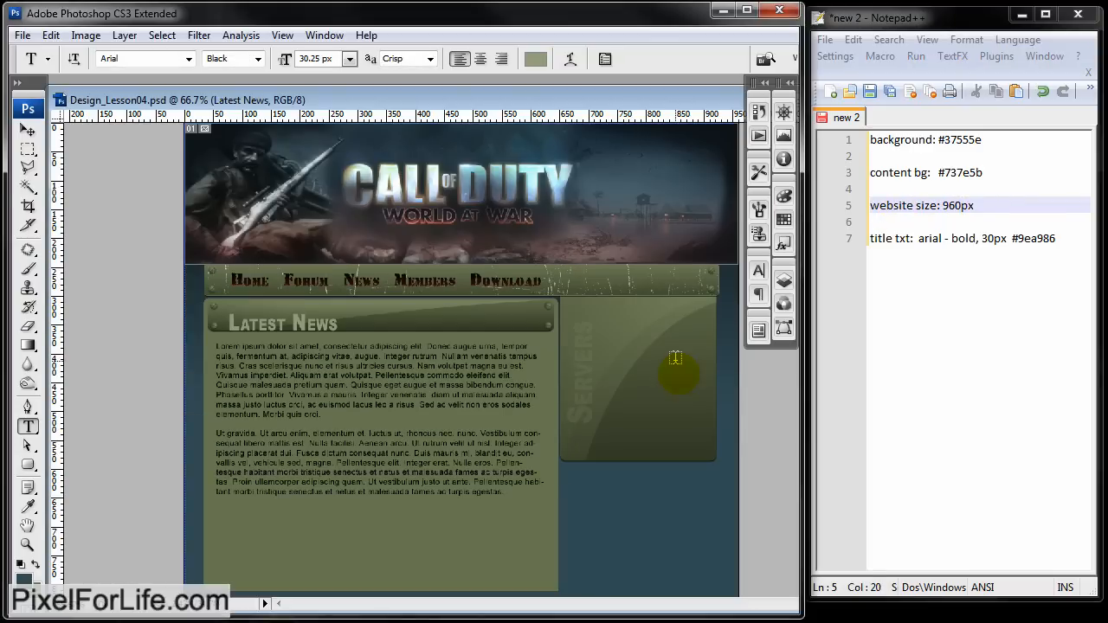
Check the Lorem ipsum body text's font settings and note "main txt: arial, 14px, black" below the title txt line in Notepad++
{"action": "scroll", "coordinate": [530, 416], "scroll_direction": "down", "scroll_amount": 2}
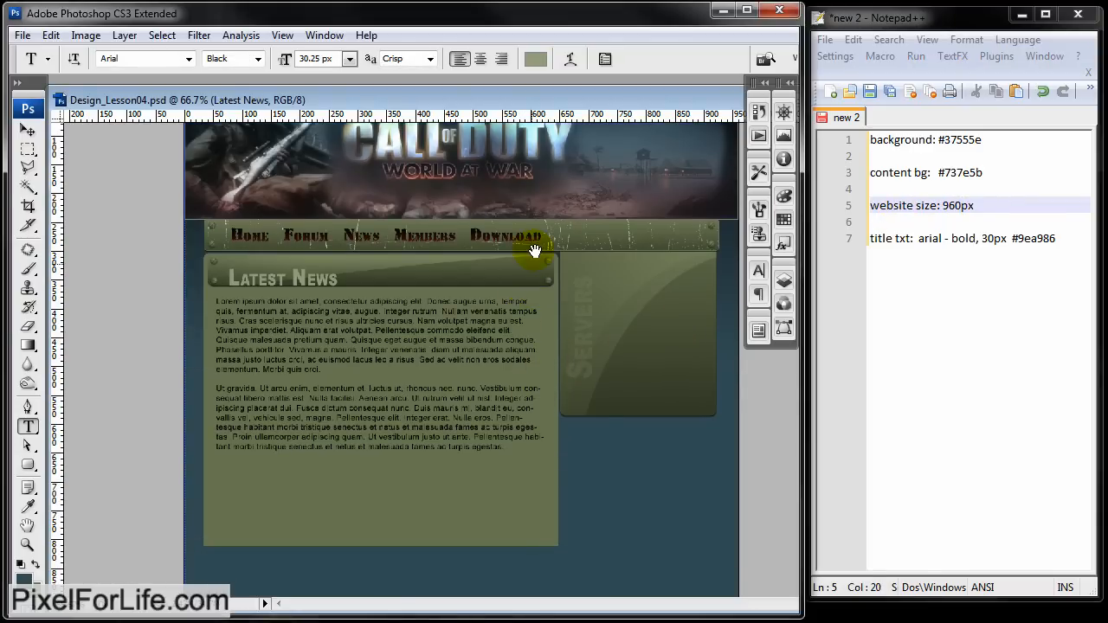
{"action": "left_click", "coordinate": [312, 334]}
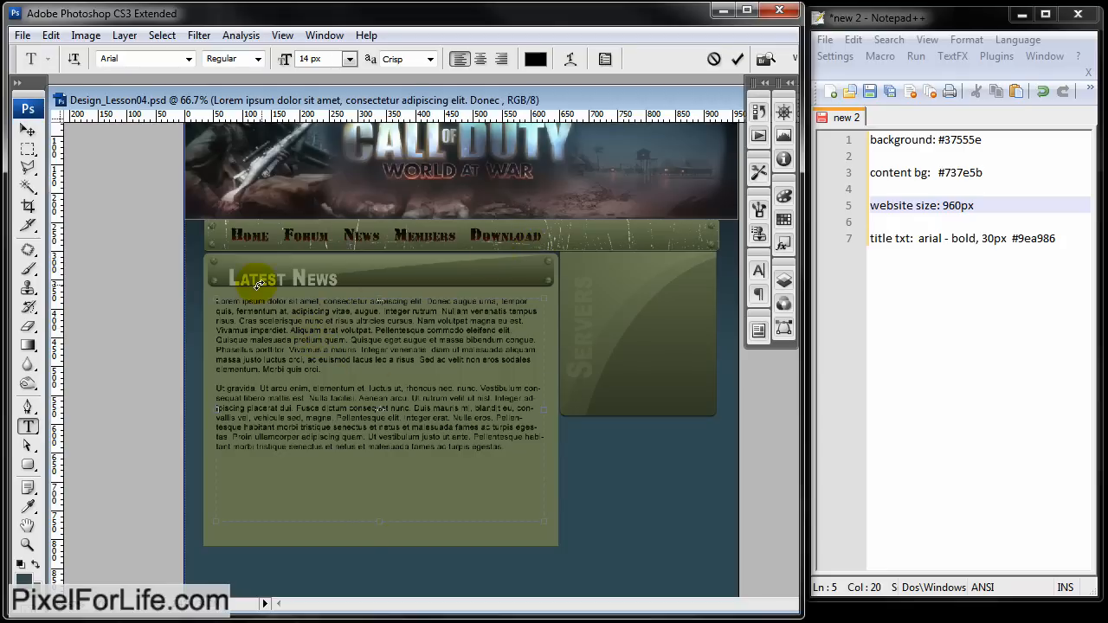
{"action": "left_click", "coordinate": [1051, 248]}
{"action": "key", "text": "Return"}
{"action": "key", "text": "Return"}
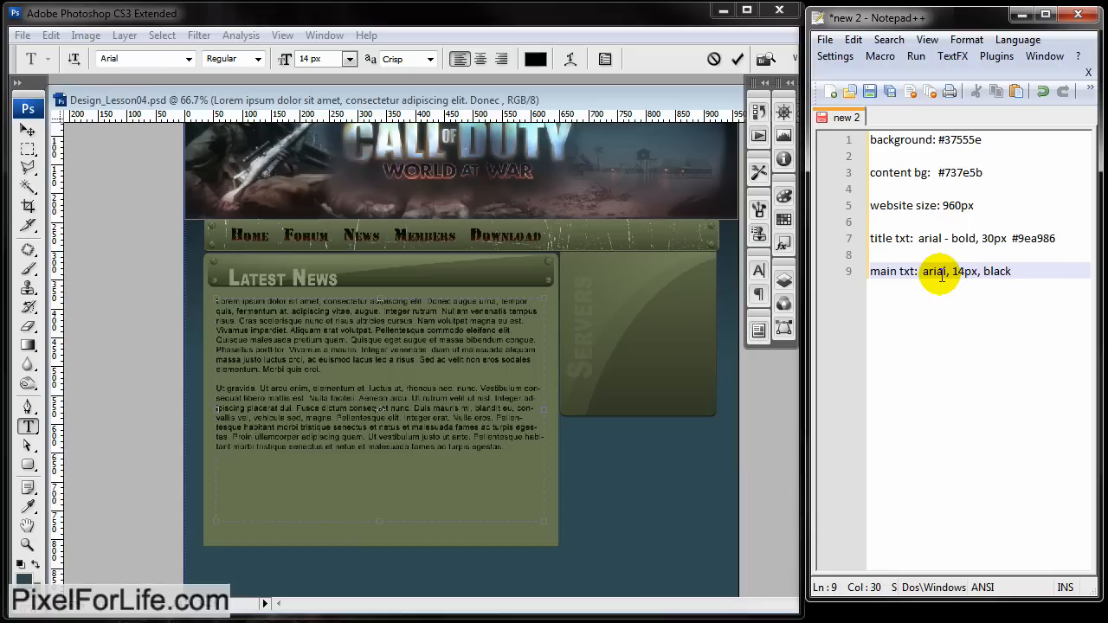
Bring up the website's images folder in Windows Explorer beside Notepad++ and review the recorded color and font notes
{"action": "left_click_drag", "start_coordinate": [1074, 0], "coordinate": [580, 75]}
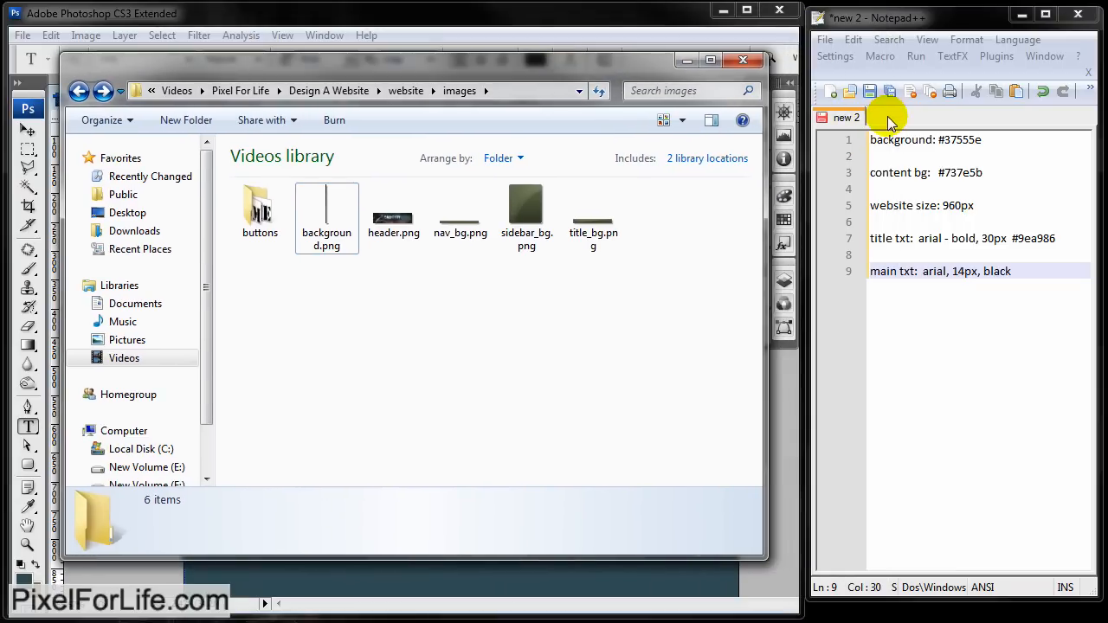
{"action": "left_click_drag", "start_coordinate": [885, 153], "coordinate": [975, 319]}
{"action": "left_click", "coordinate": [1024, 313]}
{"action": "left_click_drag", "start_coordinate": [1035, 286], "coordinate": [871, 145]}
{"action": "left_click", "coordinate": [940, 298]}
Look over the sliced PNG files in the images folder, including header.png, background.png and title_bg.png, keeping the Notepad++ notes uncovered at the end
{"action": "left_click_drag", "start_coordinate": [651, 69], "coordinate": [934, 90]}
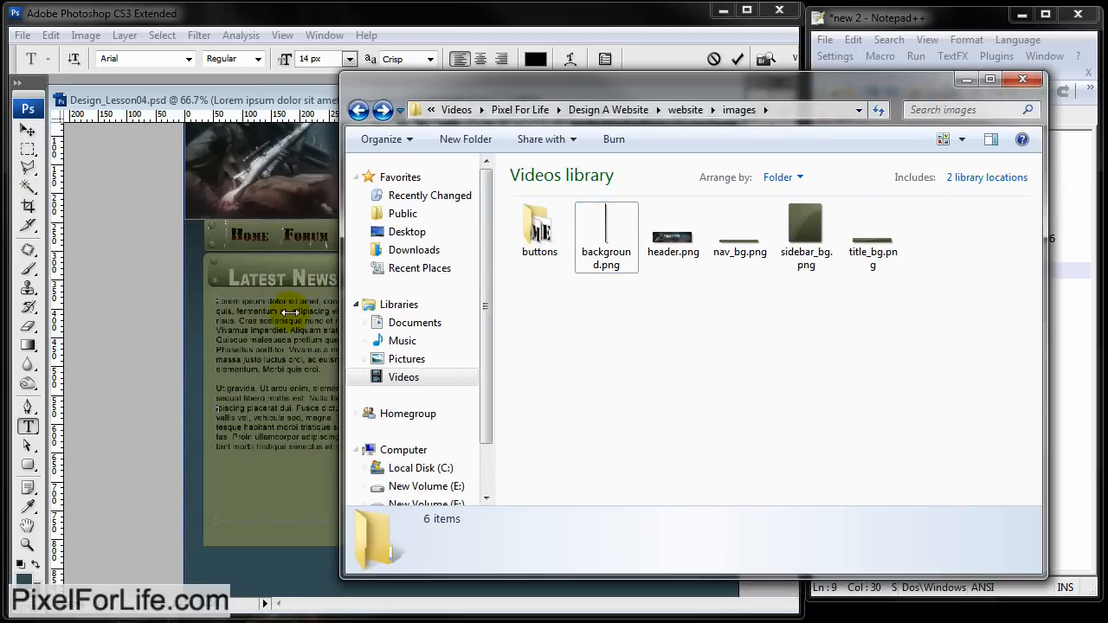
{"action": "left_click_drag", "start_coordinate": [921, 317], "coordinate": [612, 214]}
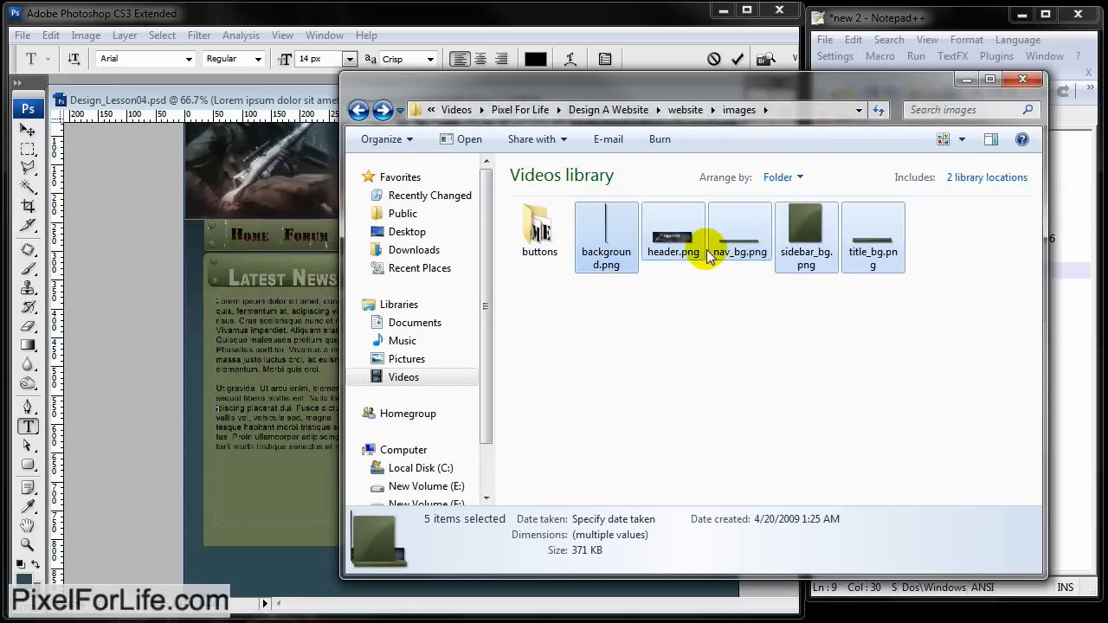
{"action": "left_click", "coordinate": [674, 235]}
{"action": "left_click", "coordinate": [611, 218]}
{"action": "left_click", "coordinate": [876, 243]}
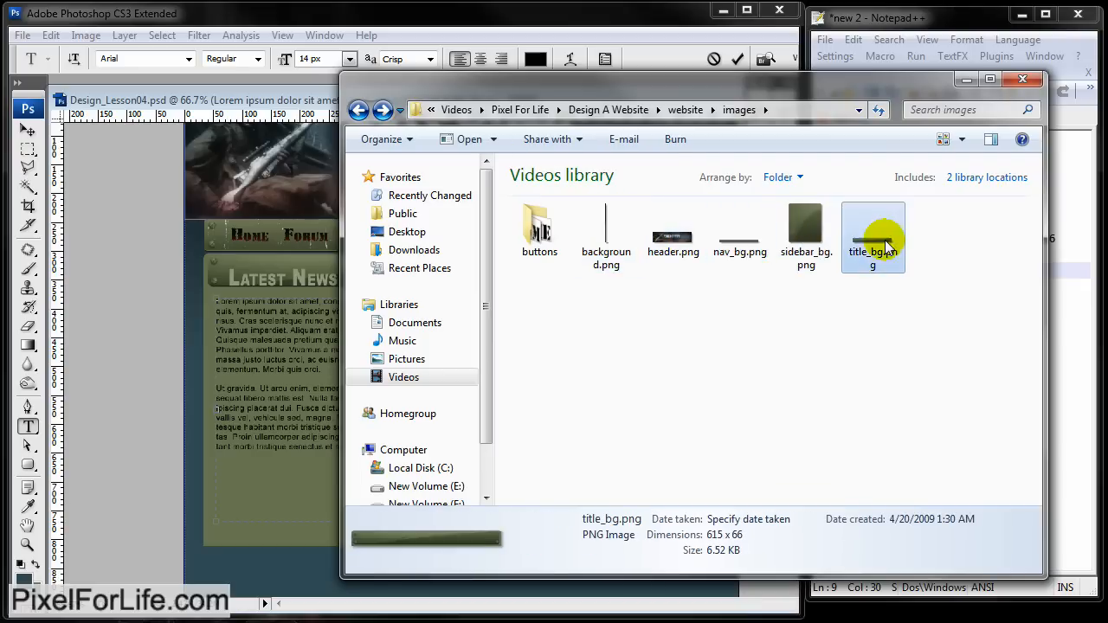
{"action": "left_click", "coordinate": [788, 382]}
{"action": "left_click_drag", "start_coordinate": [796, 92], "coordinate": [530, 84]}
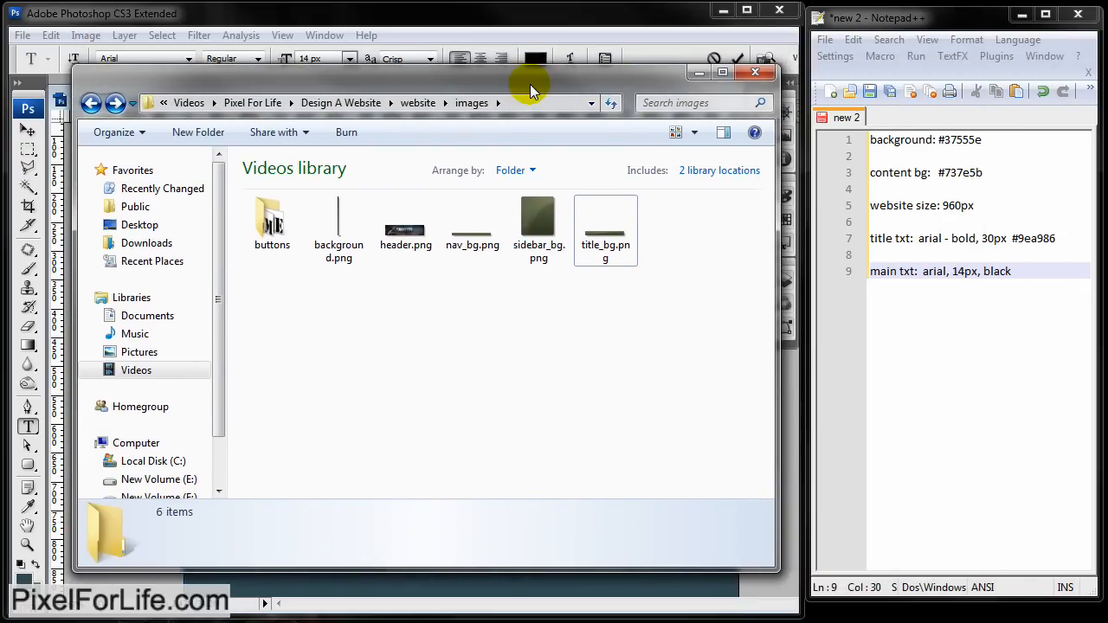